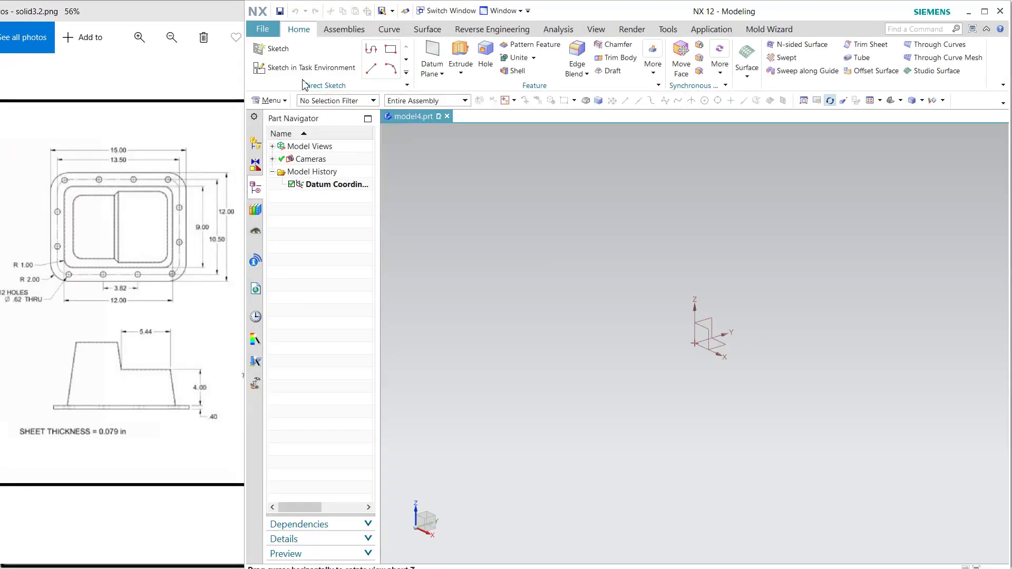
Start a sketch in the task environment on the horizontal XY datum plane.
click(263, 29)
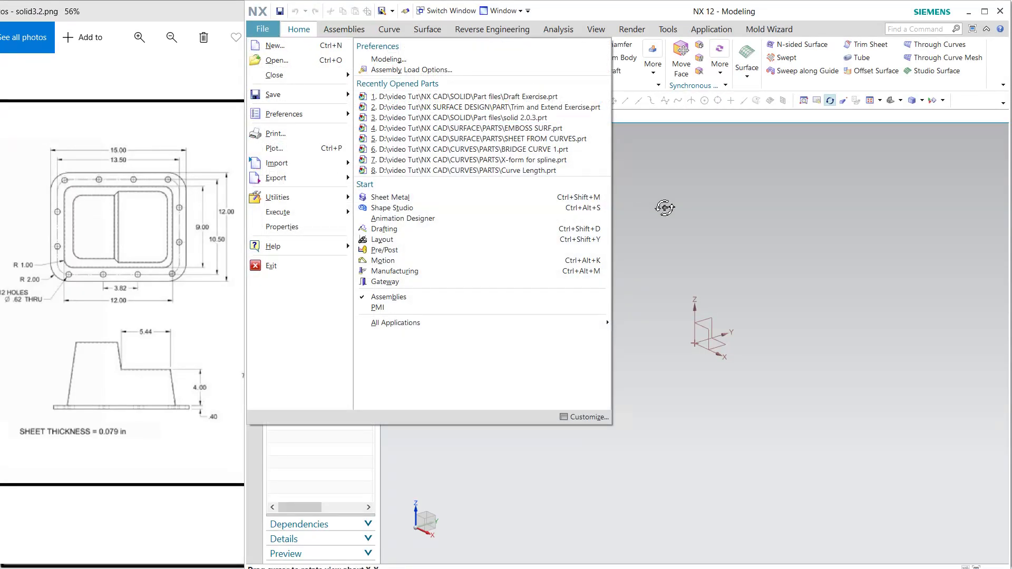
click(658, 213)
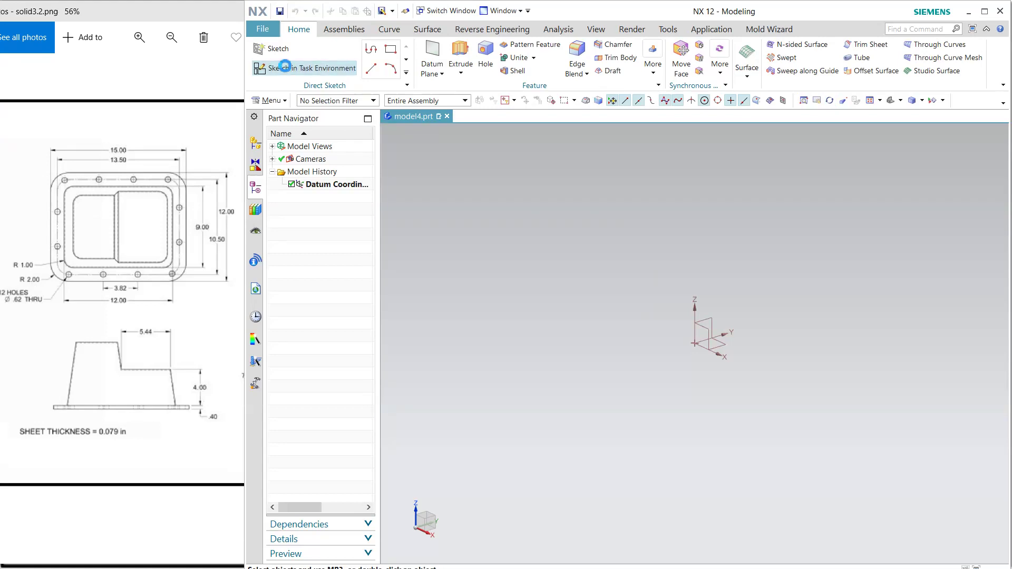
click(306, 67)
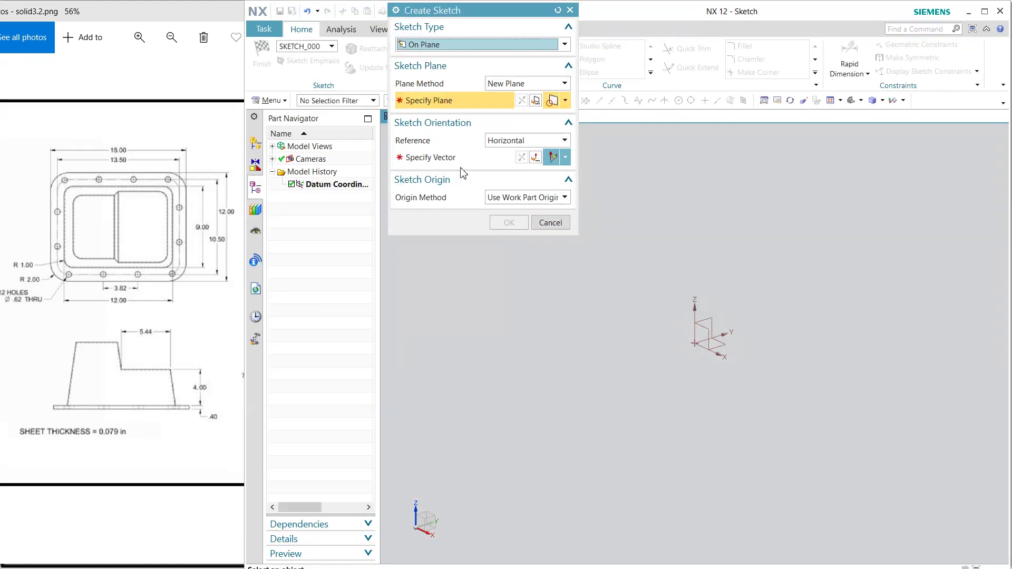
click(723, 345)
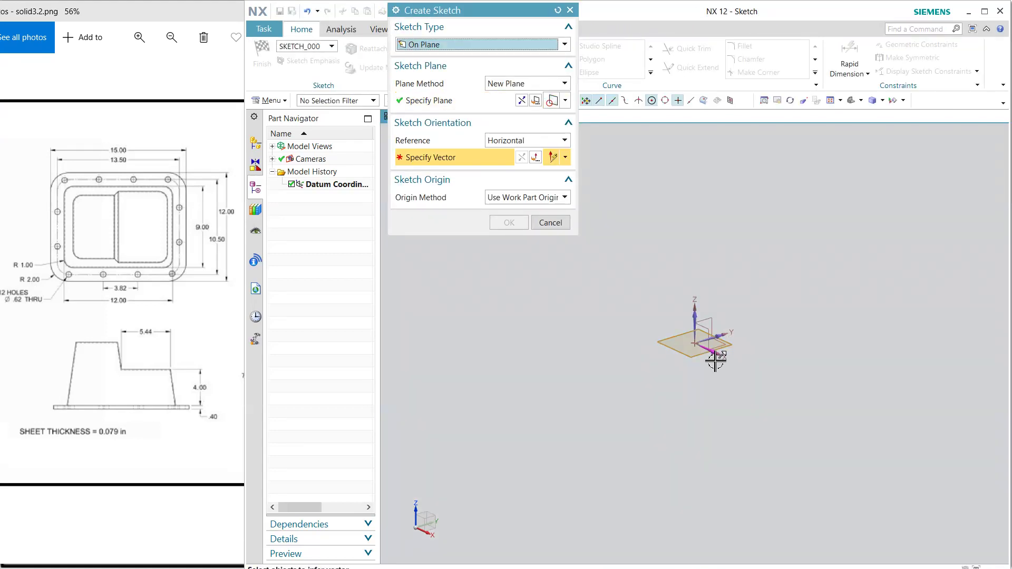
middle_click(599, 278)
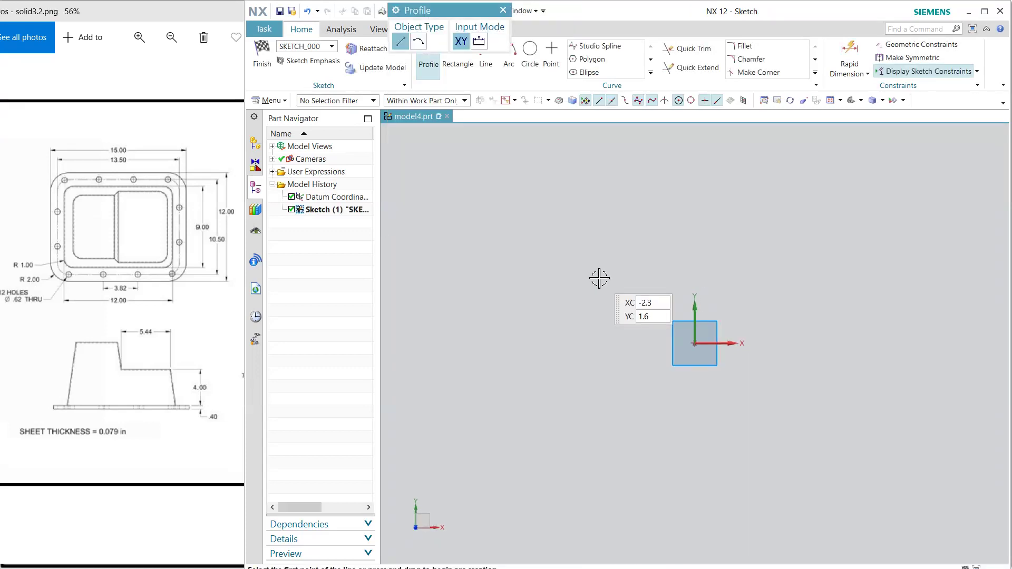
Sketch a rectangle from its center at the origin, about 6.2 in wide and 4.75 in high.
click(458, 62)
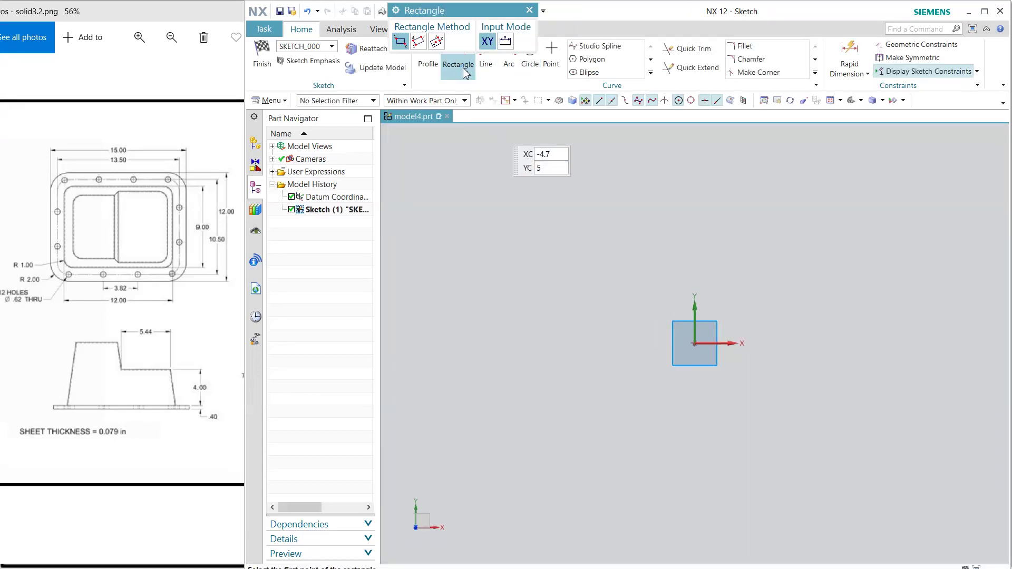
click(436, 42)
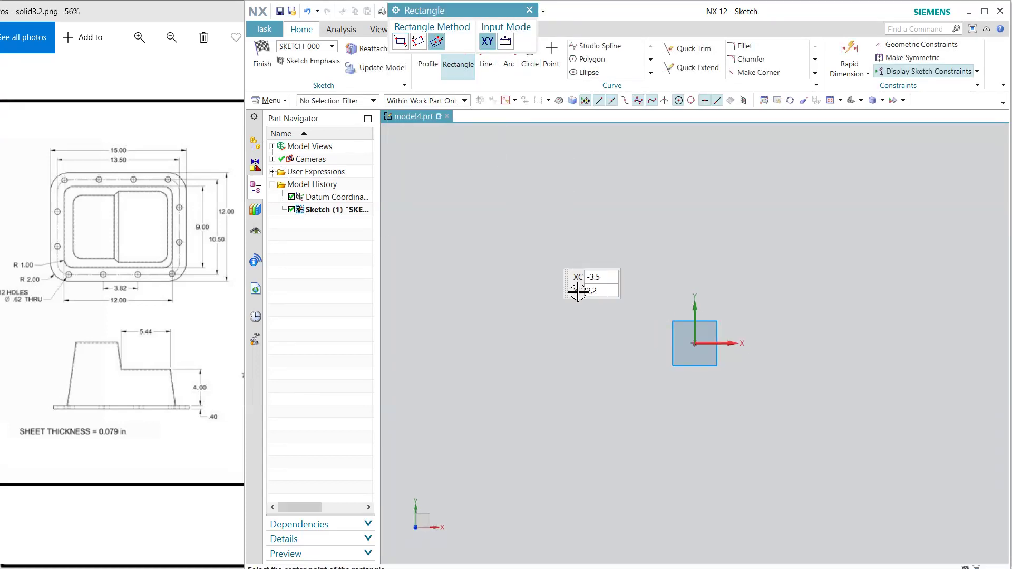
click(696, 343)
click(828, 343)
click(826, 243)
key(Escape)
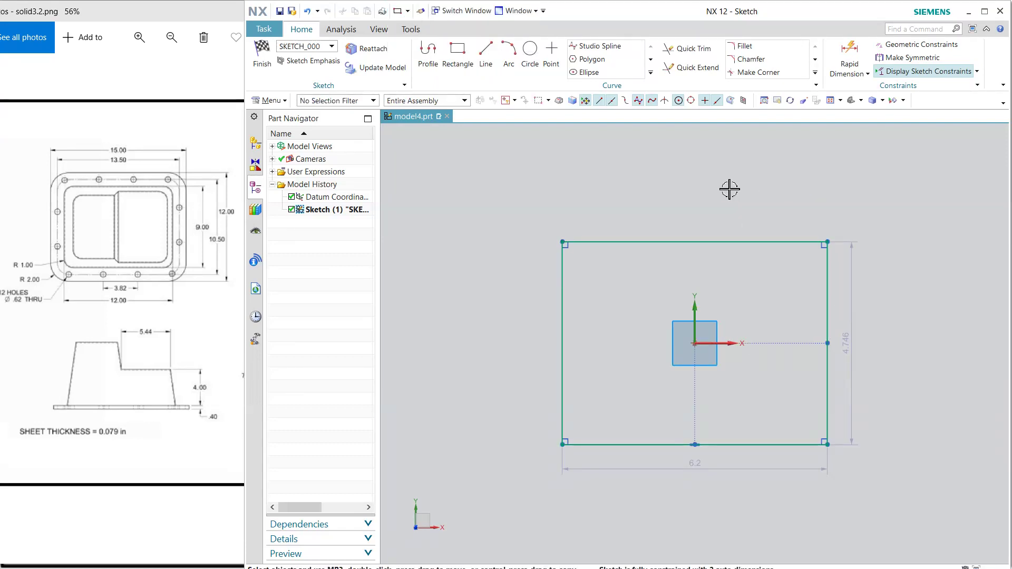
Sketch a second rectangle centered on the origin inside the first, about 5 in wide and 4 in high.
click(457, 55)
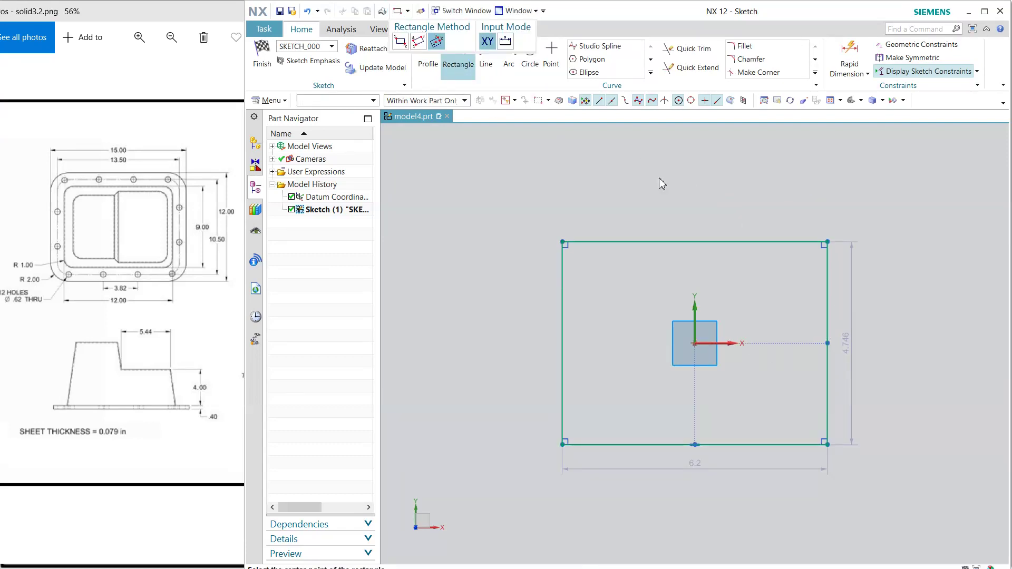
click(696, 345)
click(796, 328)
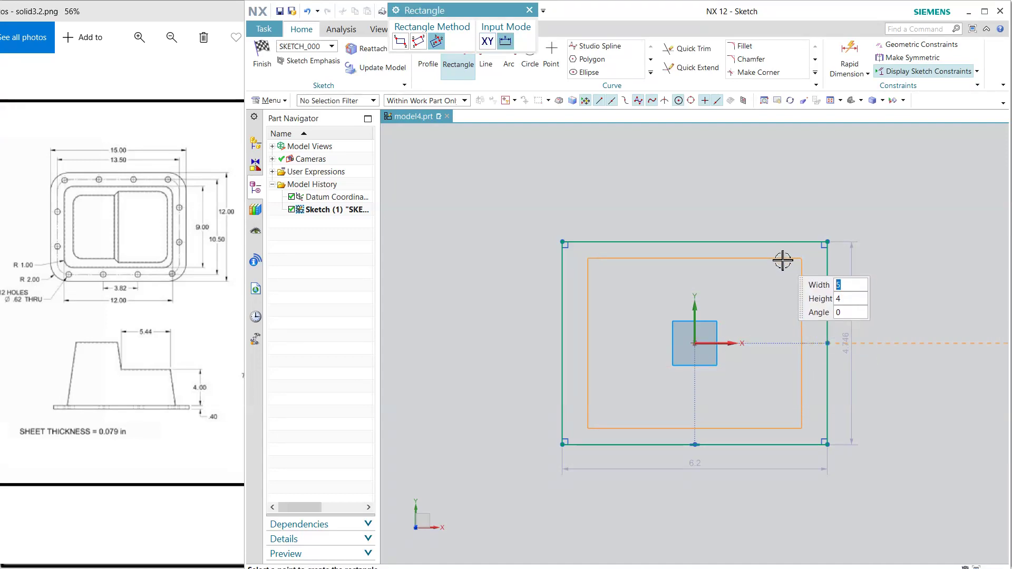
click(783, 260)
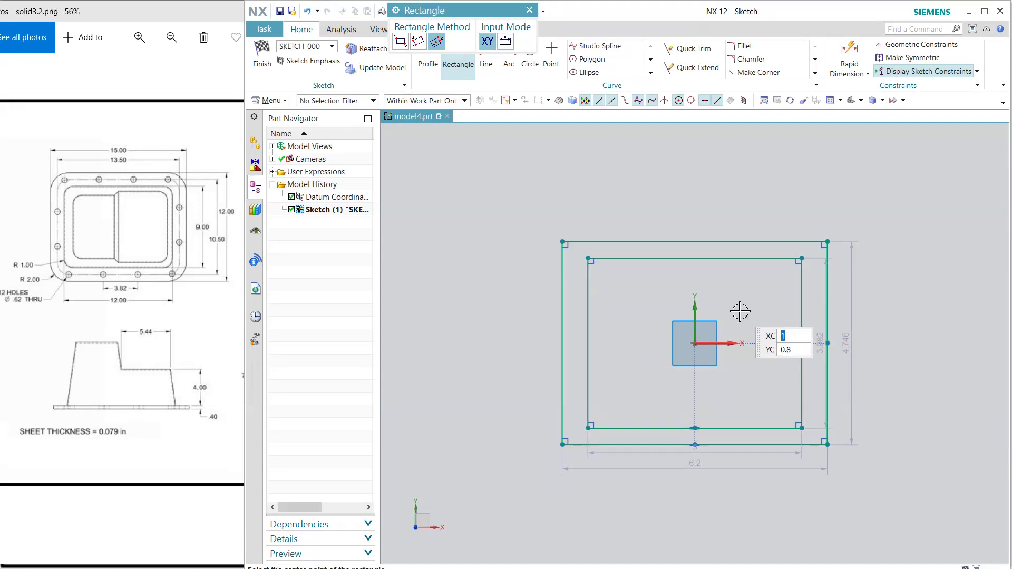
key(Escape)
Set the outer rectangle's height to 12 in and its width to 15 in.
double_click(850, 337)
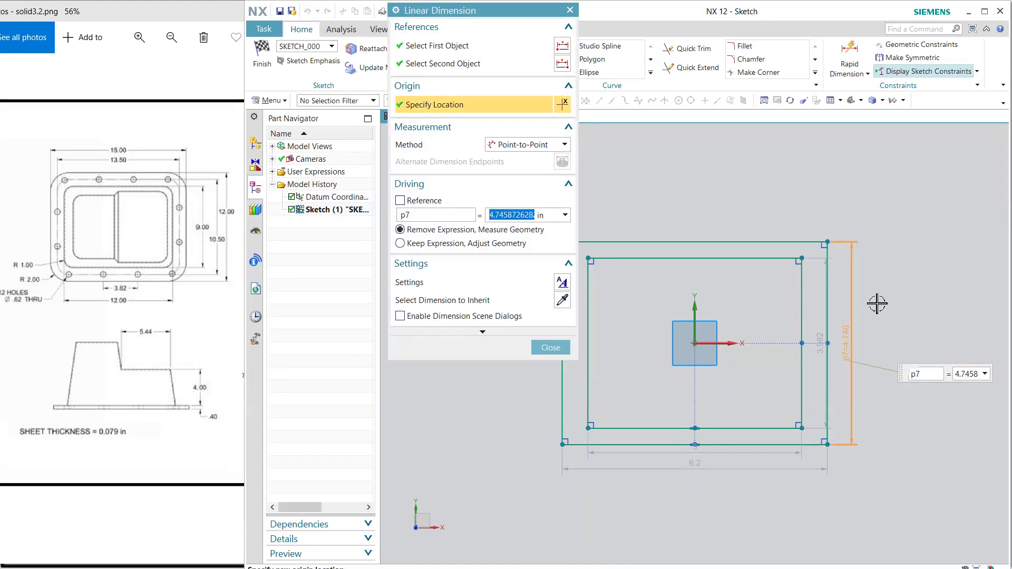
text(12)
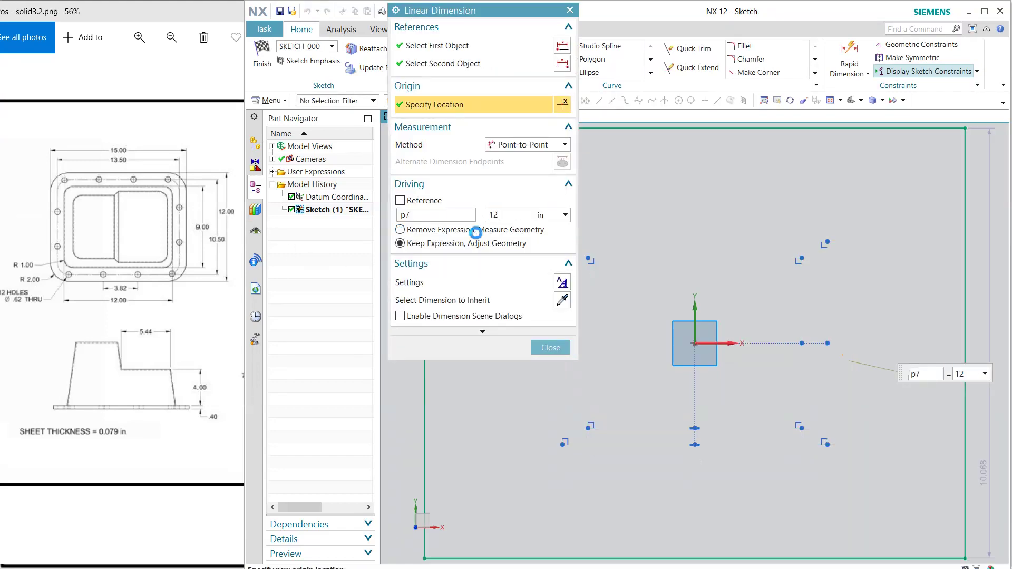
key(Return)
scroll(742, 328, down, 3)
click(730, 437)
click(726, 447)
click(551, 347)
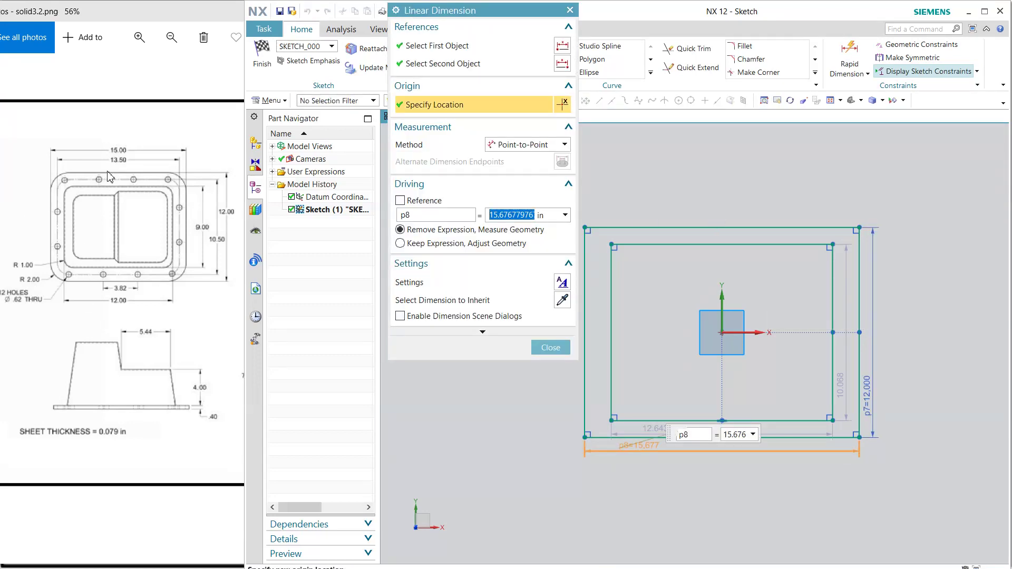
text(15)
key(Return)
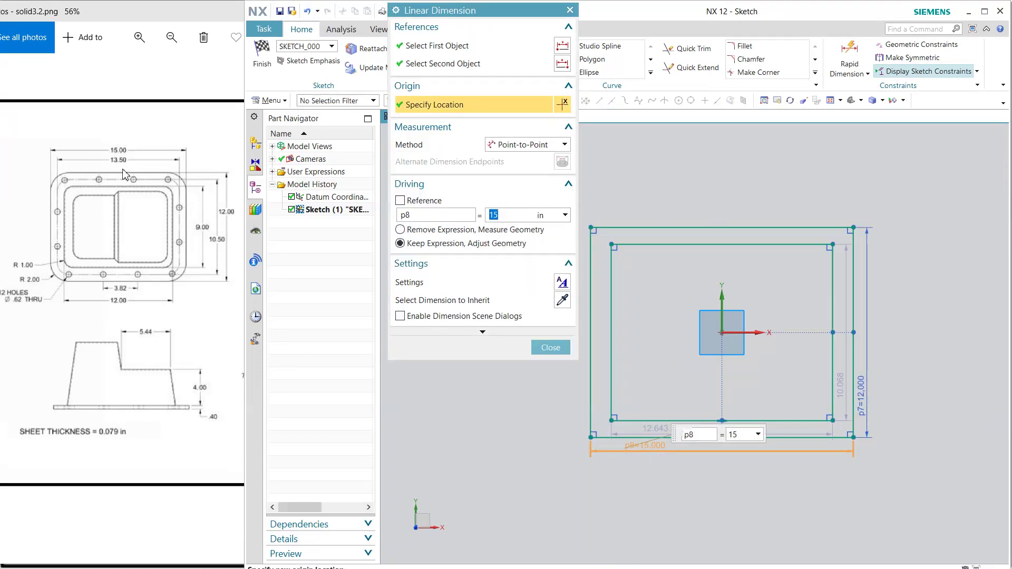
click(551, 347)
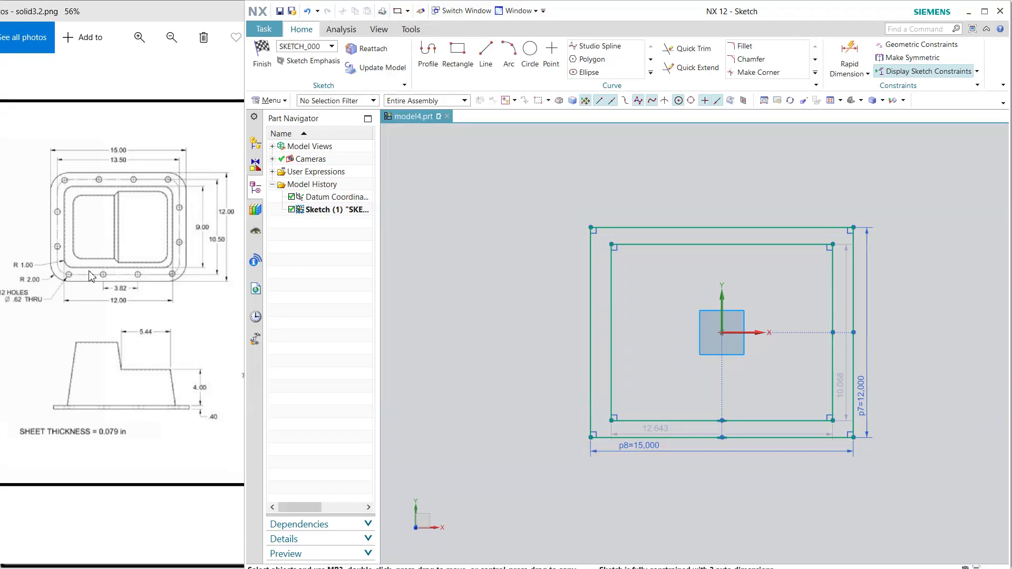
Set the inner rectangle's height to 9 in and its width to 12 in.
double_click(843, 361)
text(9)
key(Return)
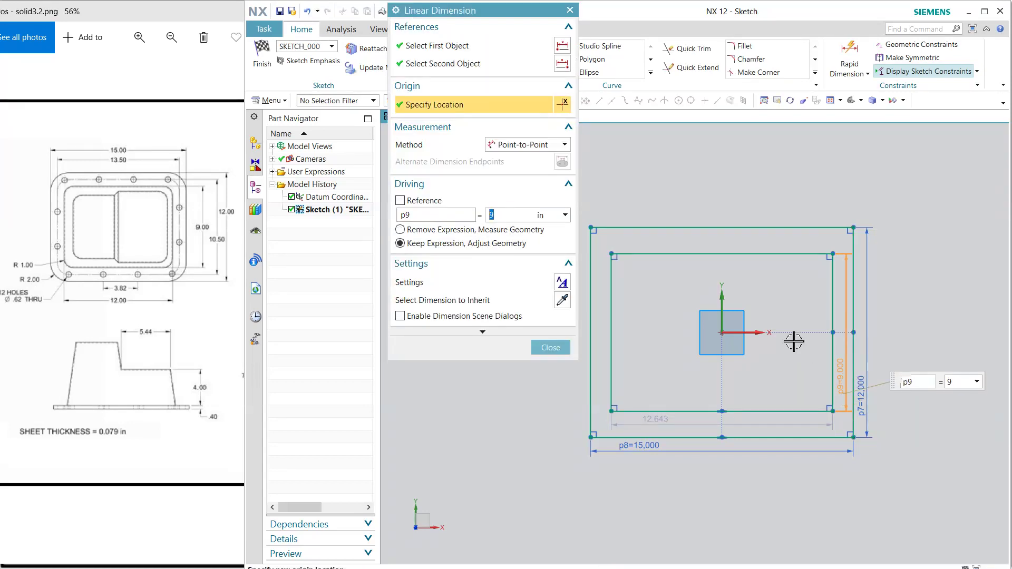
double_click(700, 423)
text(13.512)
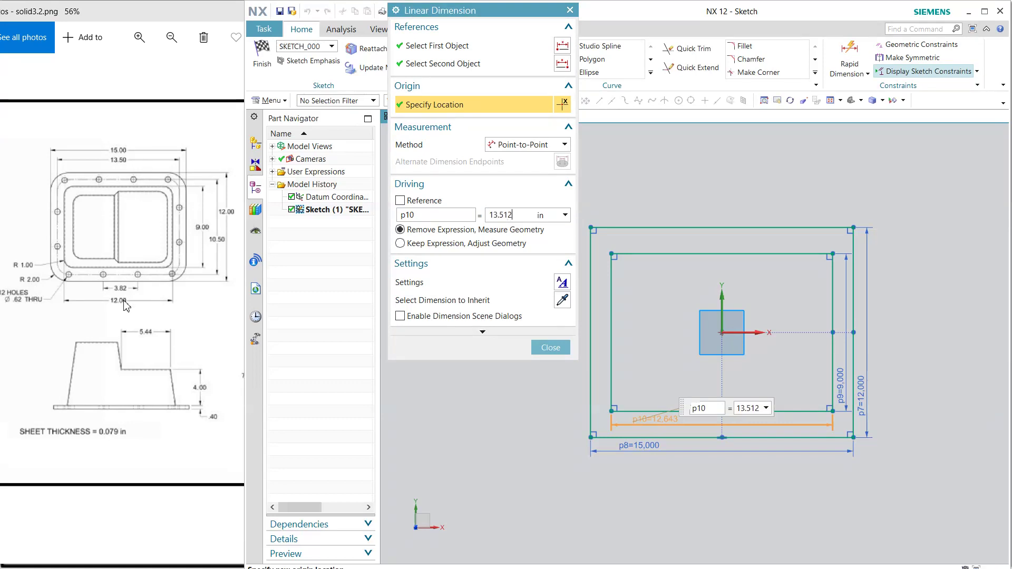
key(Return)
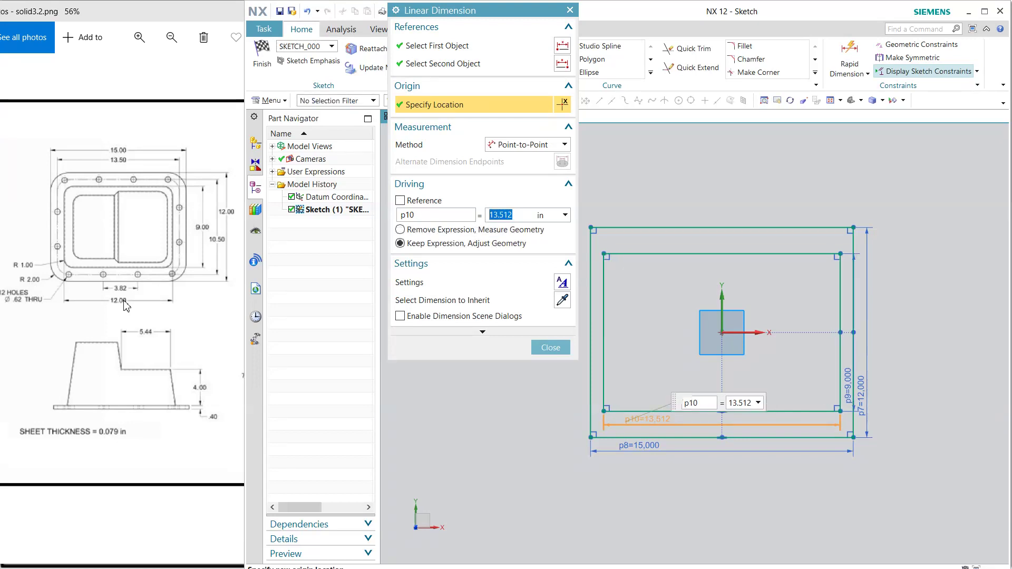
text(12)
key(Return)
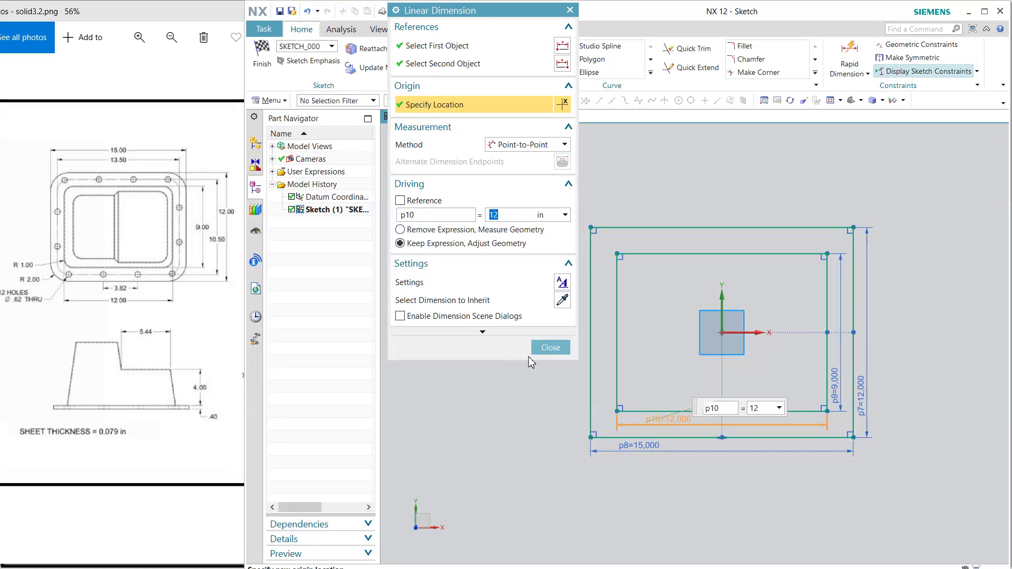
click(550, 347)
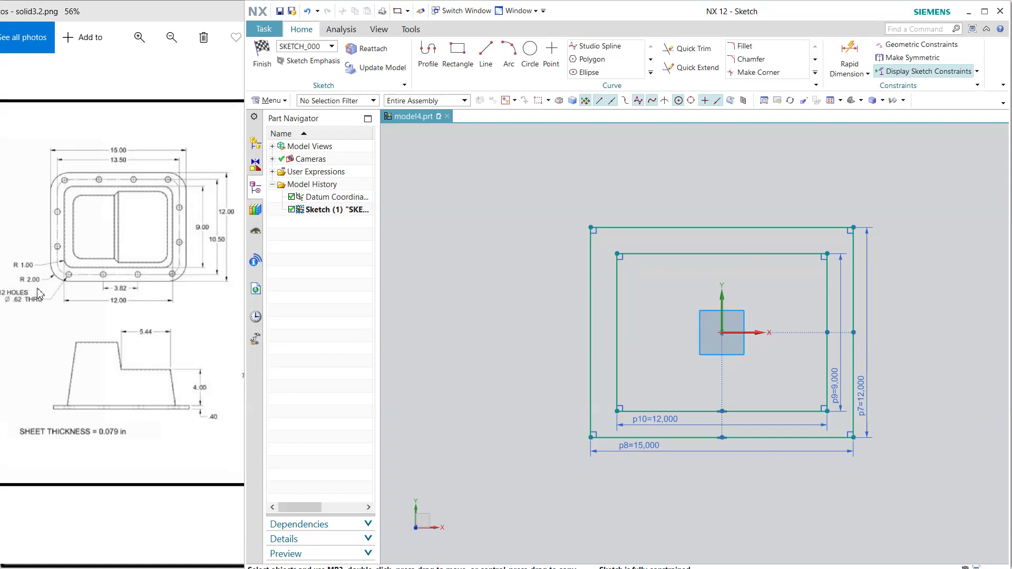
Fillet the four corners of the outer rectangle with a 2 in radius.
click(743, 46)
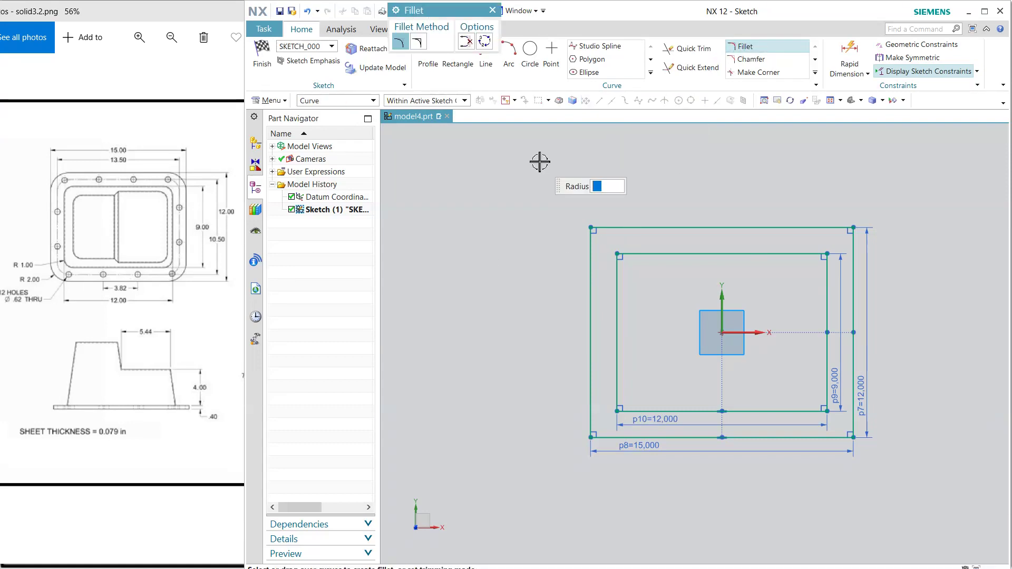
click(592, 228)
click(591, 437)
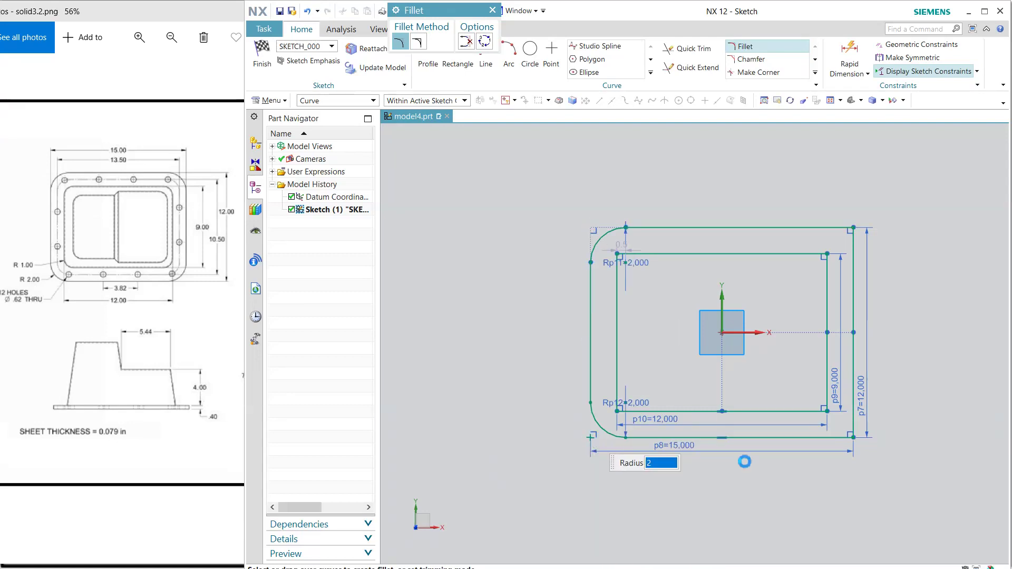
click(855, 439)
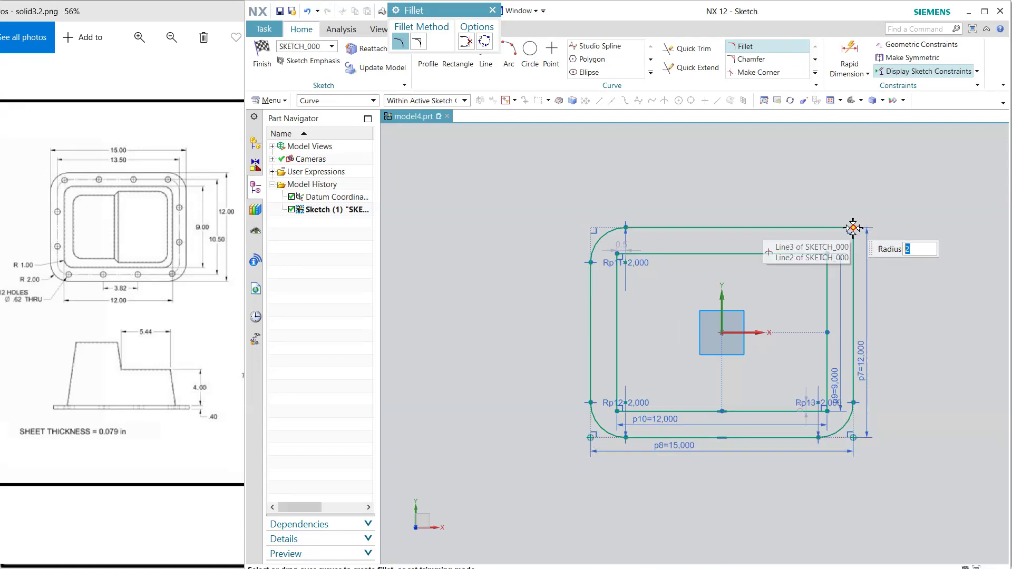
click(853, 228)
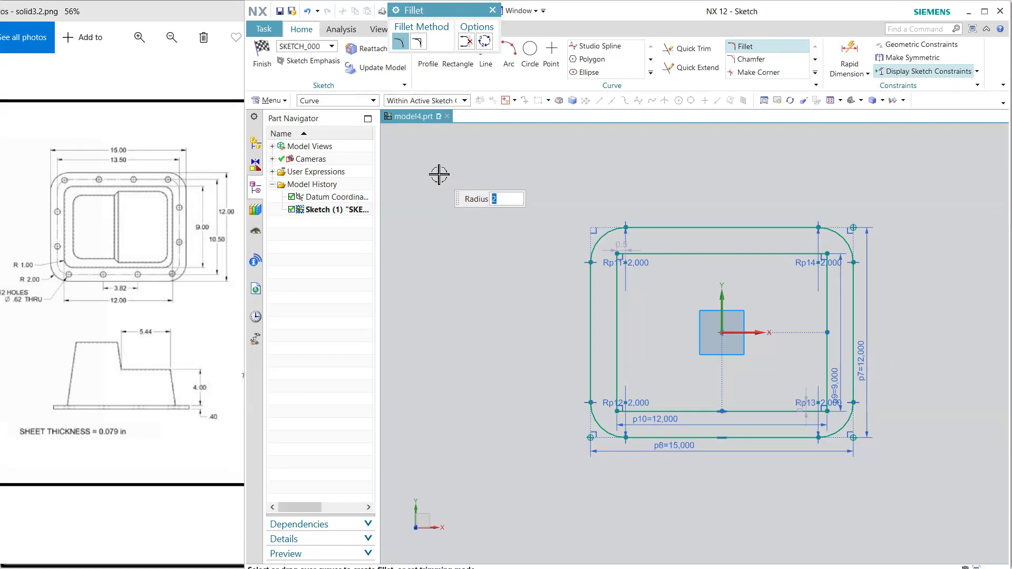
key(Escape)
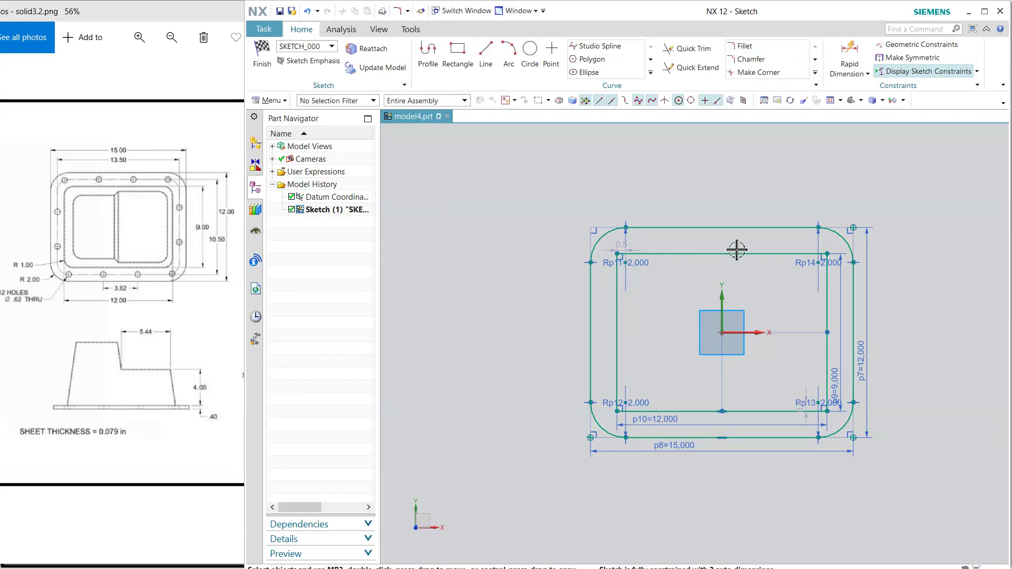
Constrain the midpoint of the outer rectangle's upper edge to the sketch's vertical axis.
click(723, 229)
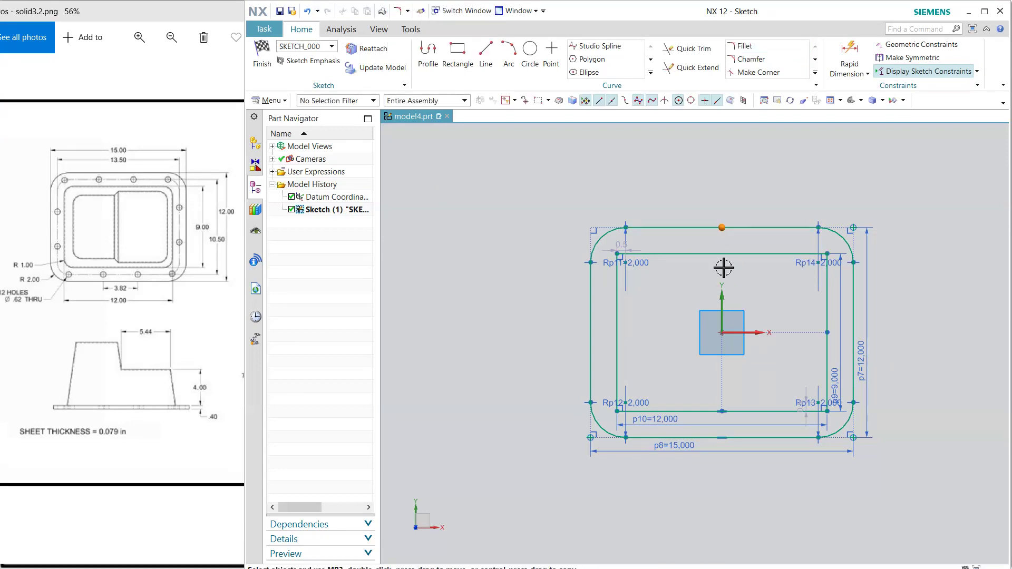
click(721, 297)
click(743, 279)
Constrain the midpoint of the outer rectangle's left edge to the sketch's horizontal axis and finish the sketch.
click(853, 332)
click(727, 332)
click(732, 354)
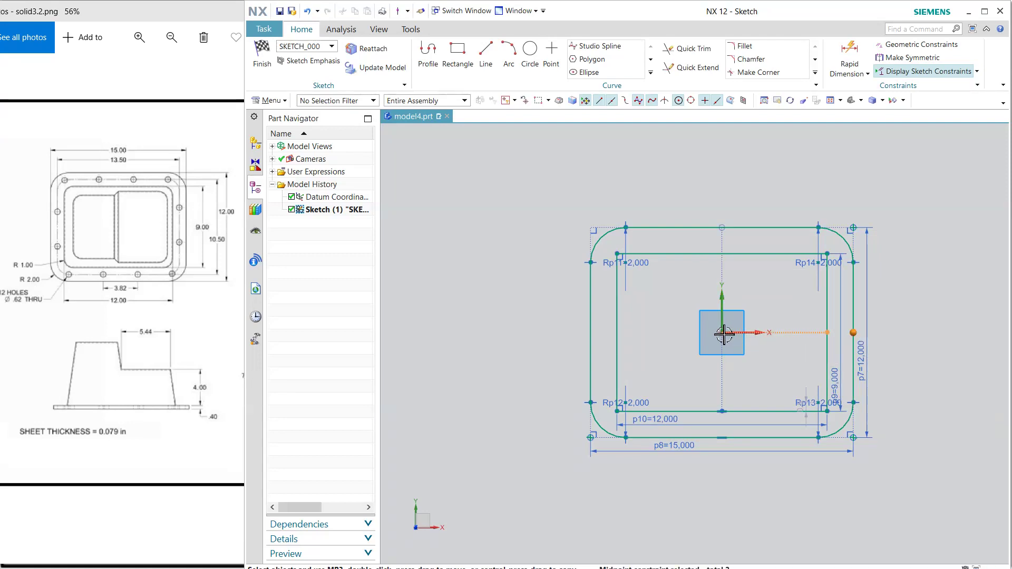
click(757, 340)
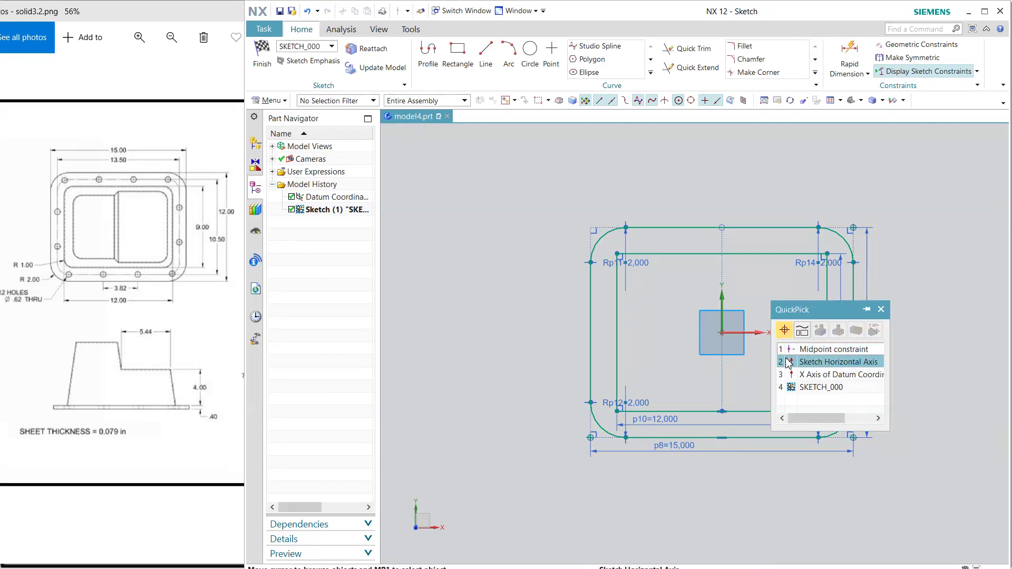
click(812, 357)
click(591, 333)
click(614, 318)
click(272, 76)
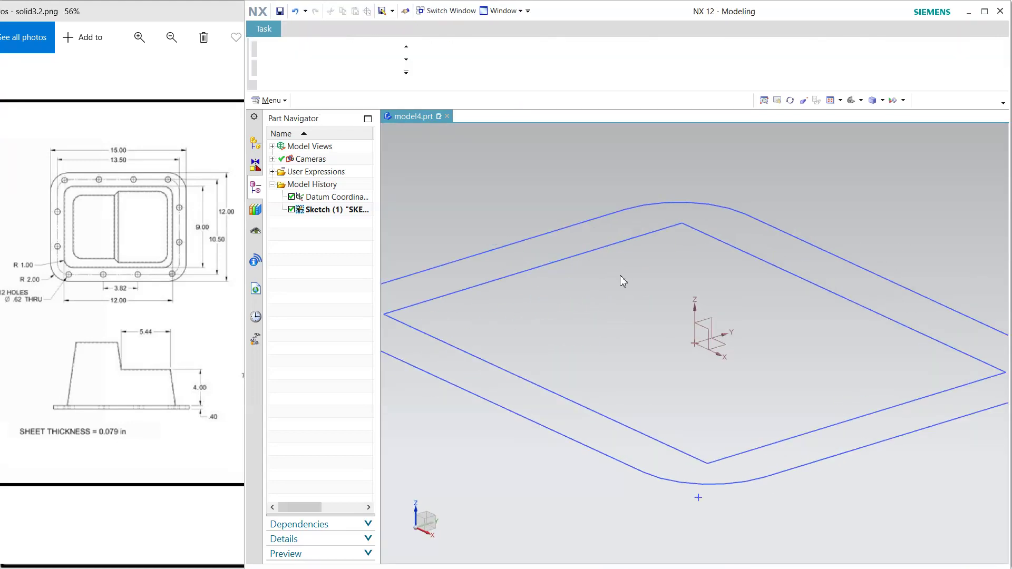
Extrude the inner rectangle with a start distance of 7.4 in and an end distance of 0.
click(462, 61)
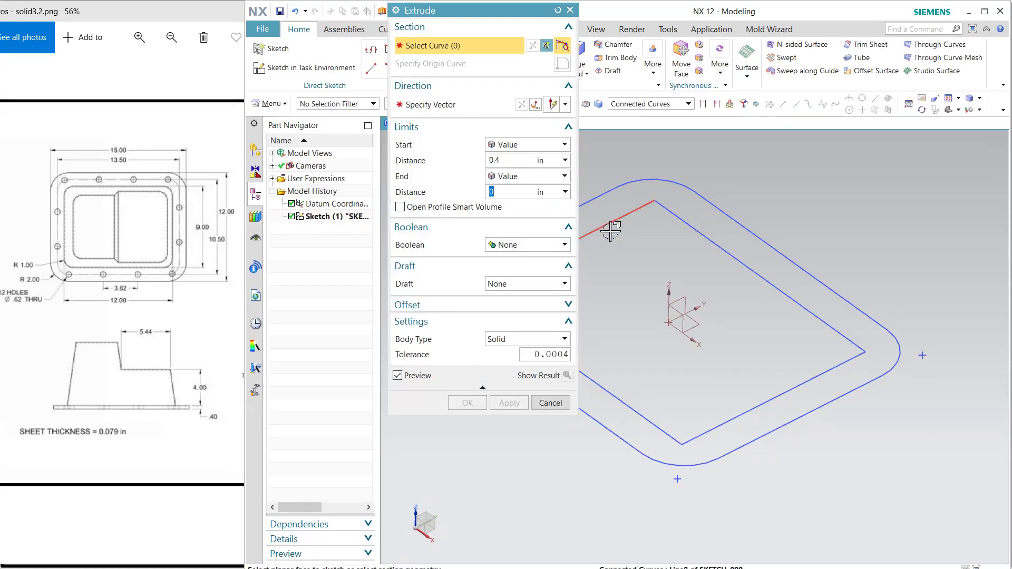
click(610, 231)
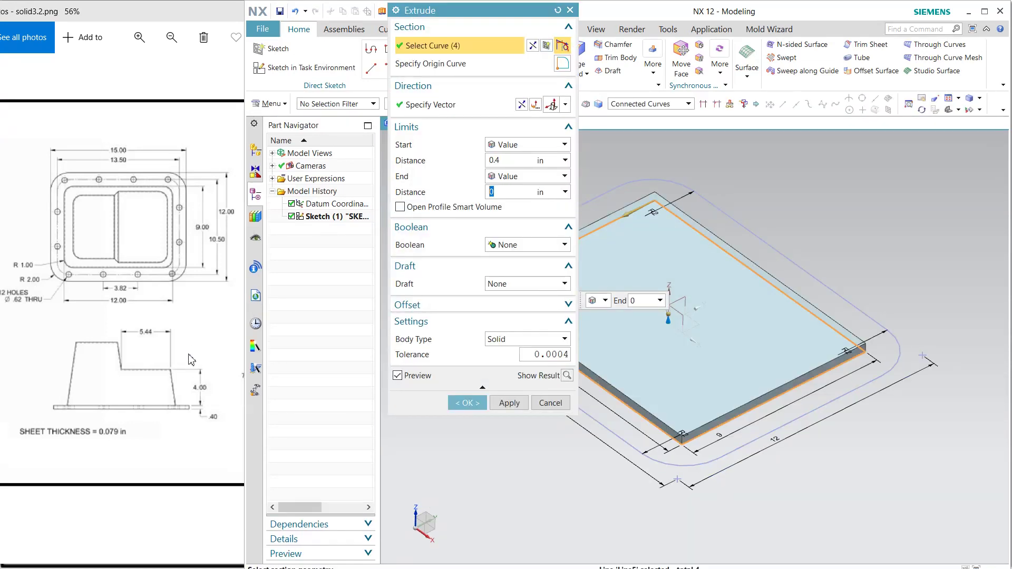
click(191, 360)
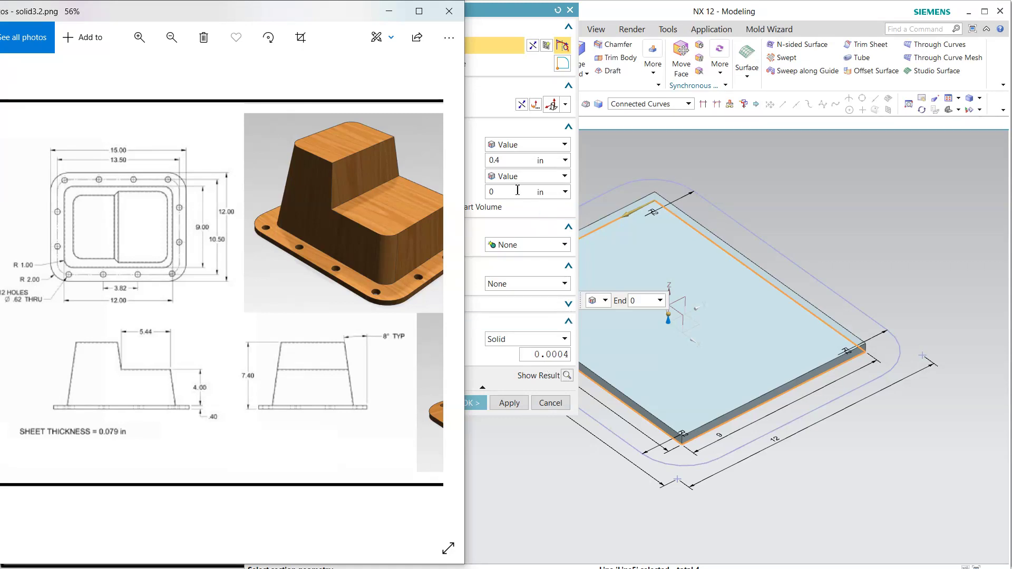
click(519, 160)
text(7.)
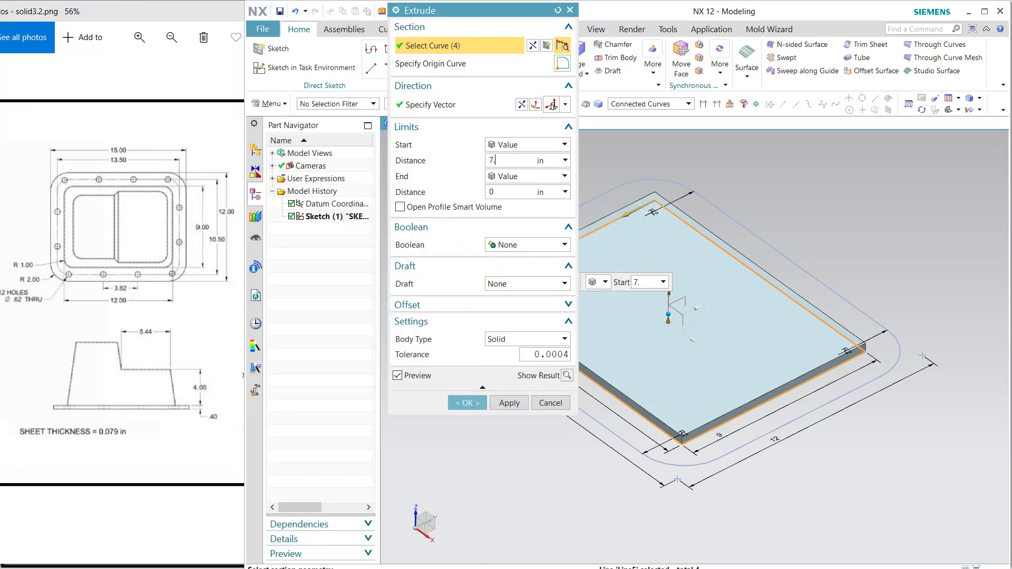
text(4)
key(Return)
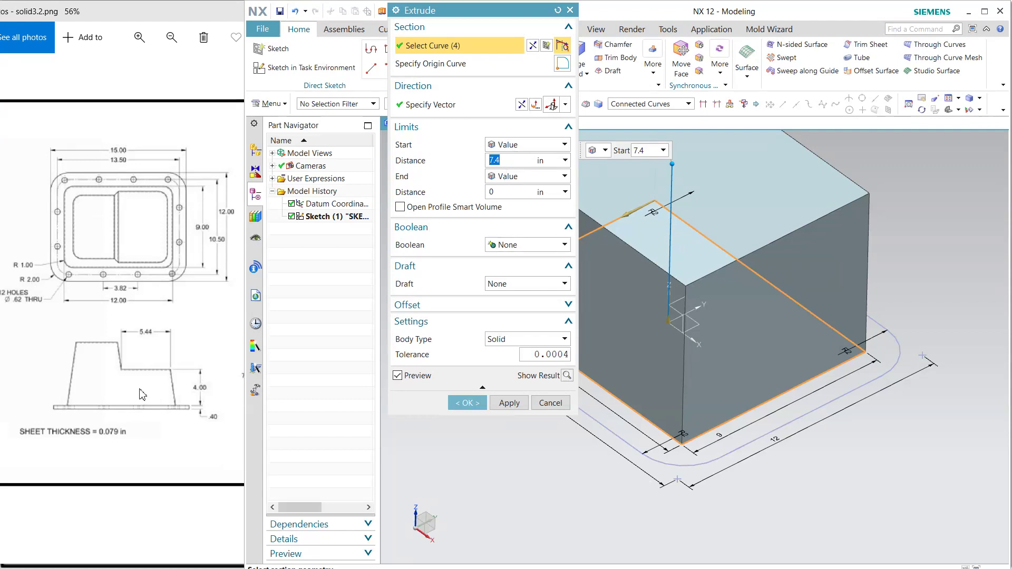
Add an 8° single-angle draft from the section to the extrusion and create the tapered body.
click(154, 388)
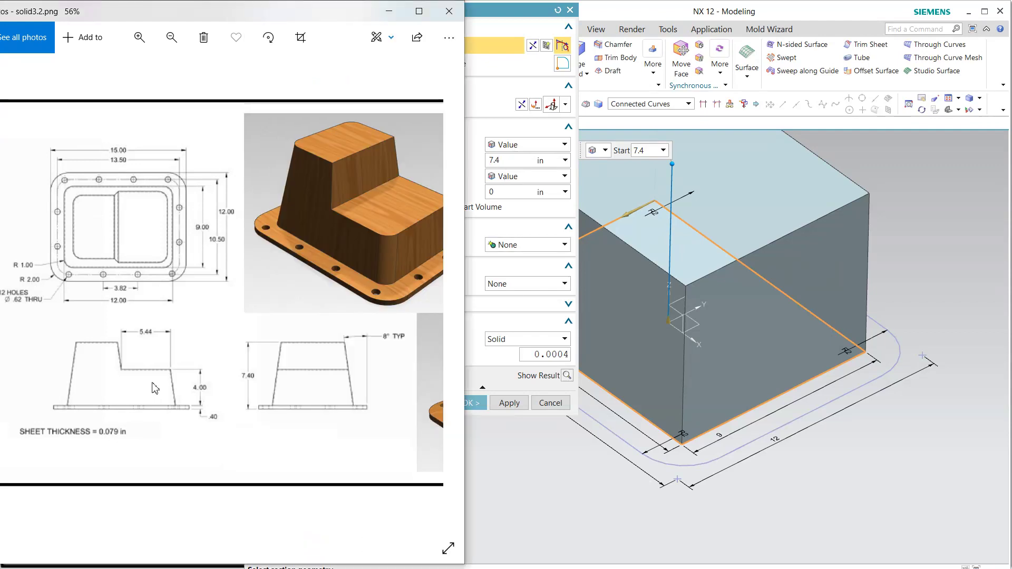
click(516, 289)
click(515, 315)
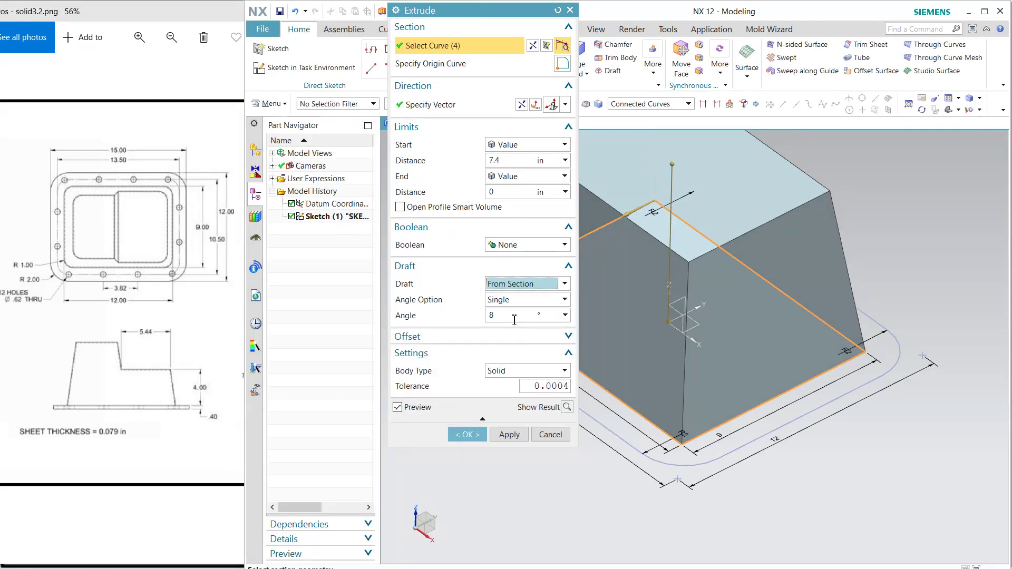
click(467, 435)
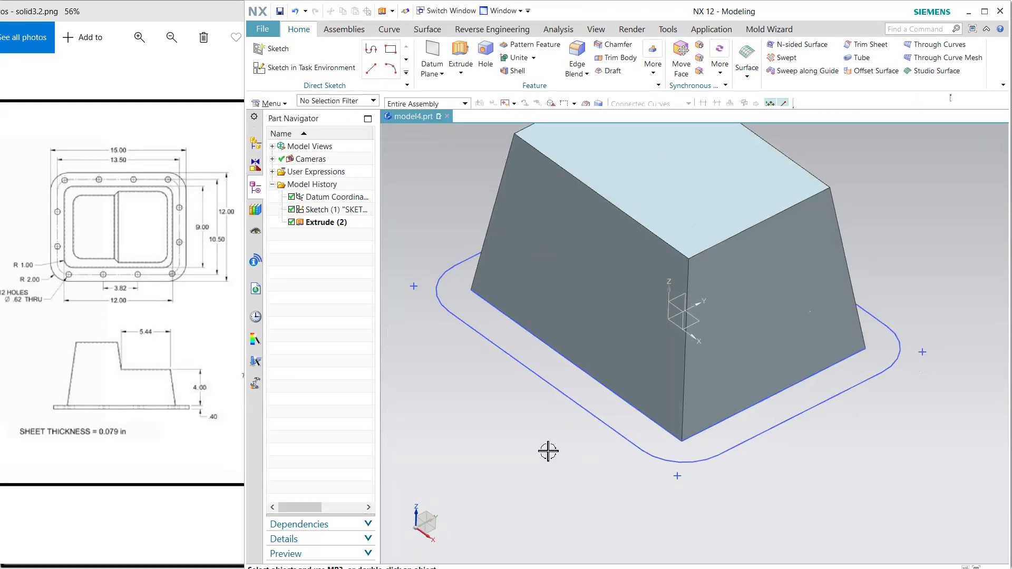
Create a sketch on the vertical XZ datum plane, oriented with X pointing along the body's length and Y upward.
middle_drag(547, 435, 582, 427)
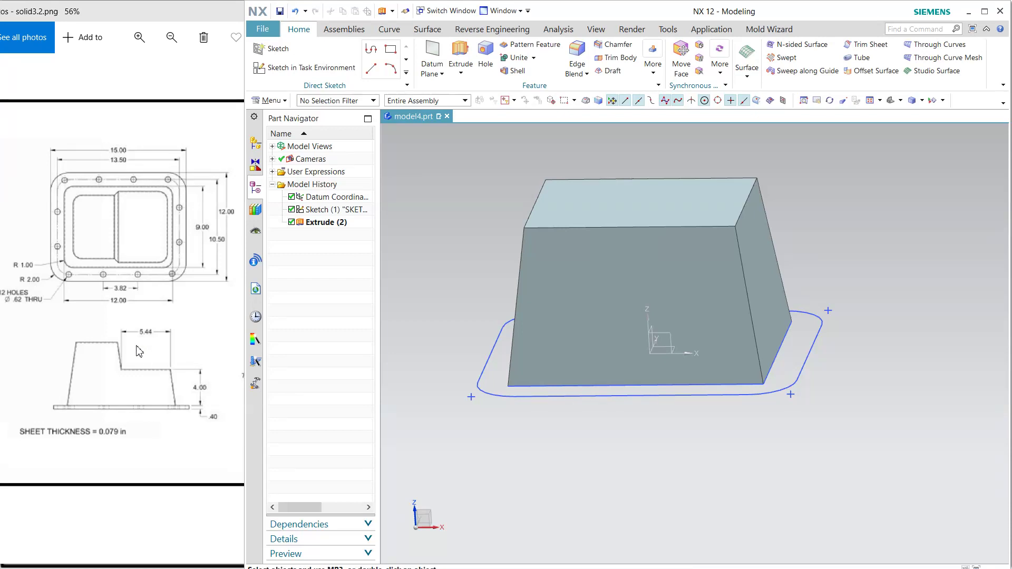
click(314, 67)
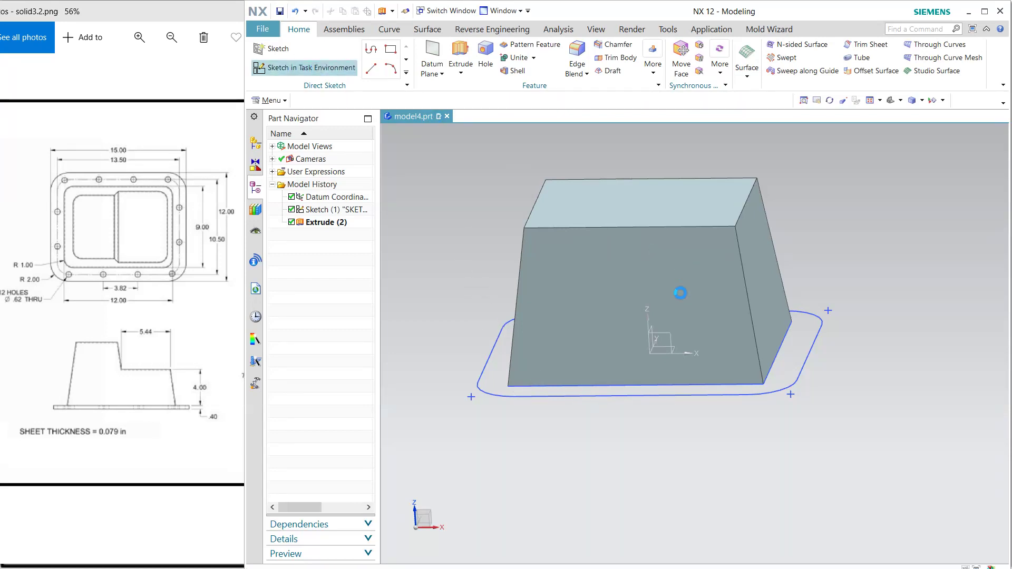
click(685, 355)
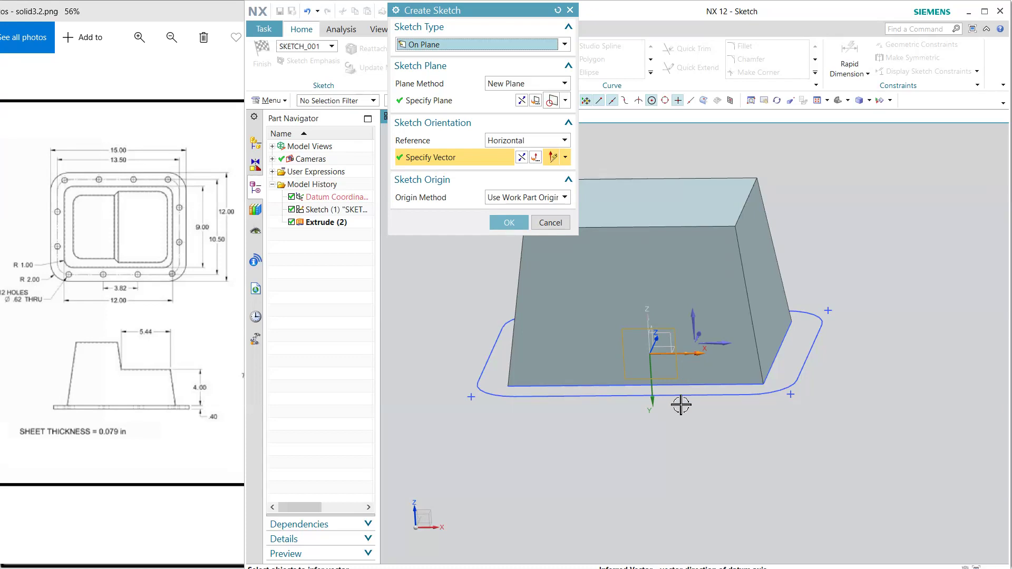
click(524, 157)
click(522, 101)
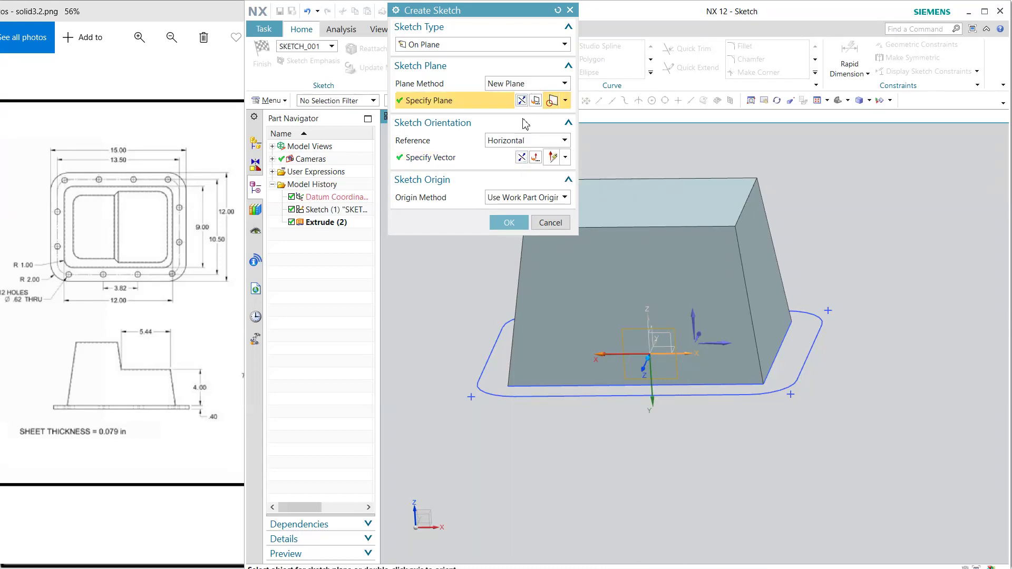
click(521, 157)
click(509, 222)
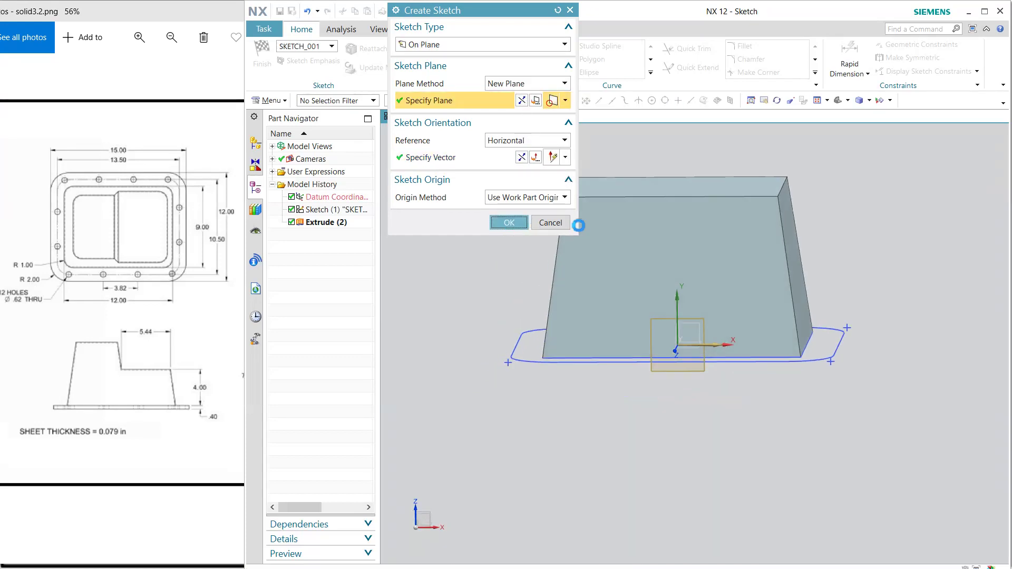
Sketch a two-point rectangle about 4.75 in by 4.75 in from the body's top edge down past its slanted side.
click(457, 59)
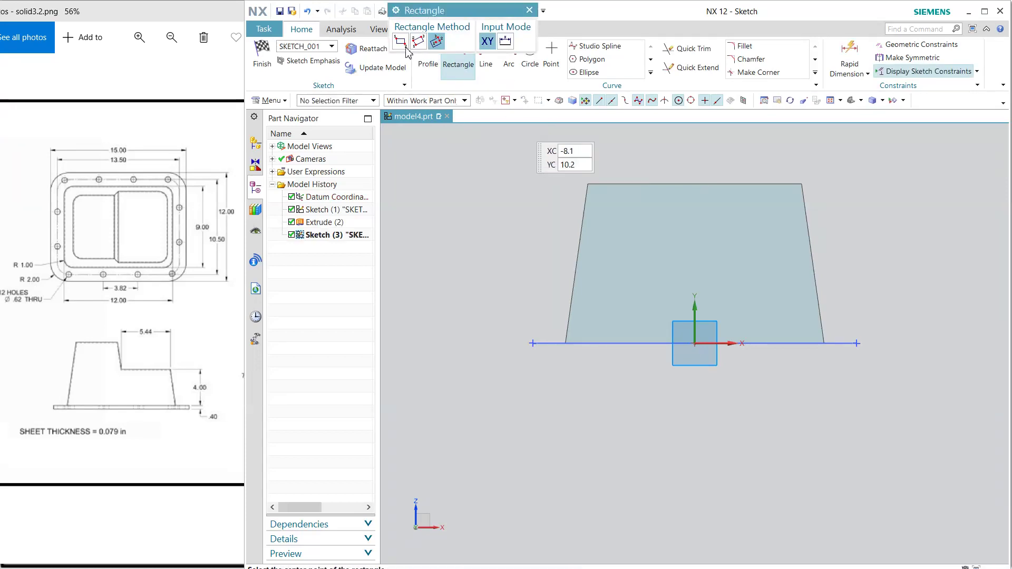
drag(426, 16, 420, 136)
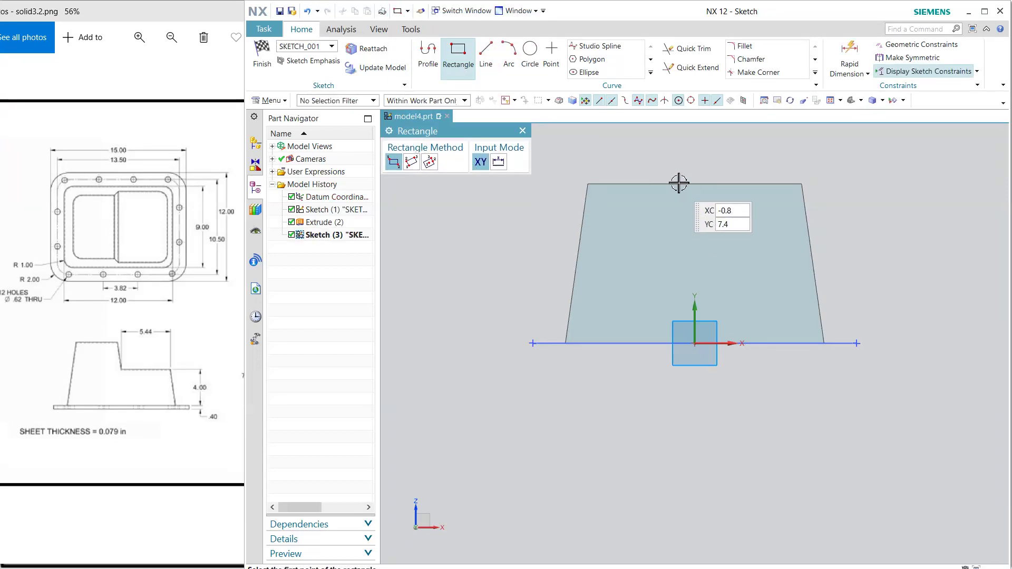
click(696, 184)
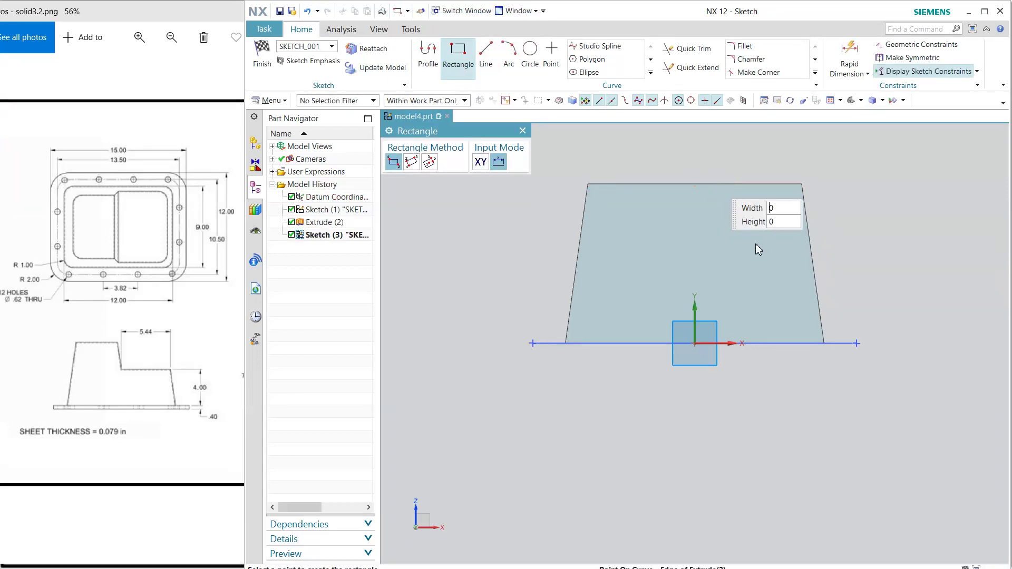
click(816, 286)
key(Escape)
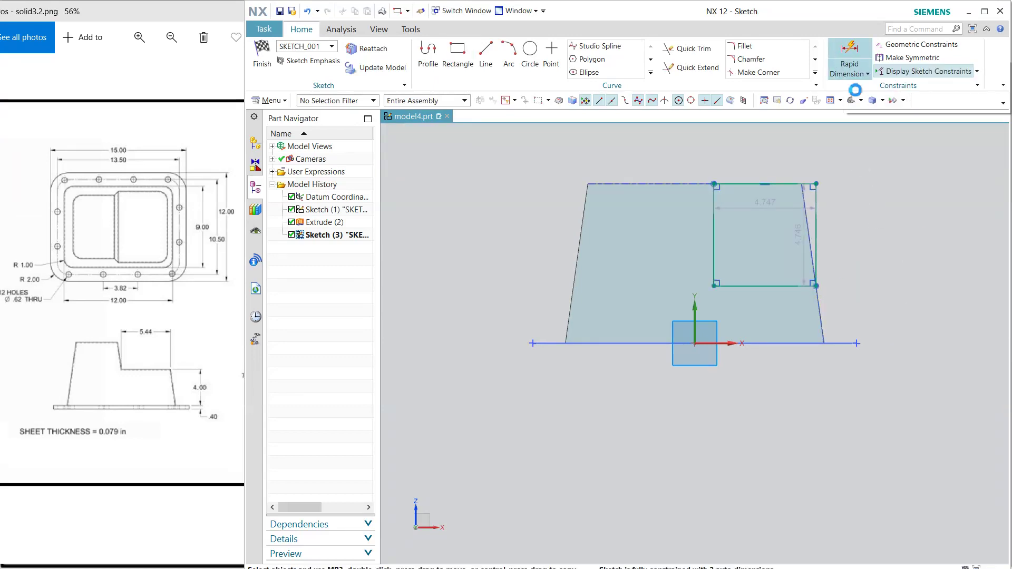
Dimension the rectangle's lower edge at 4.4 in above the body's base line.
click(850, 57)
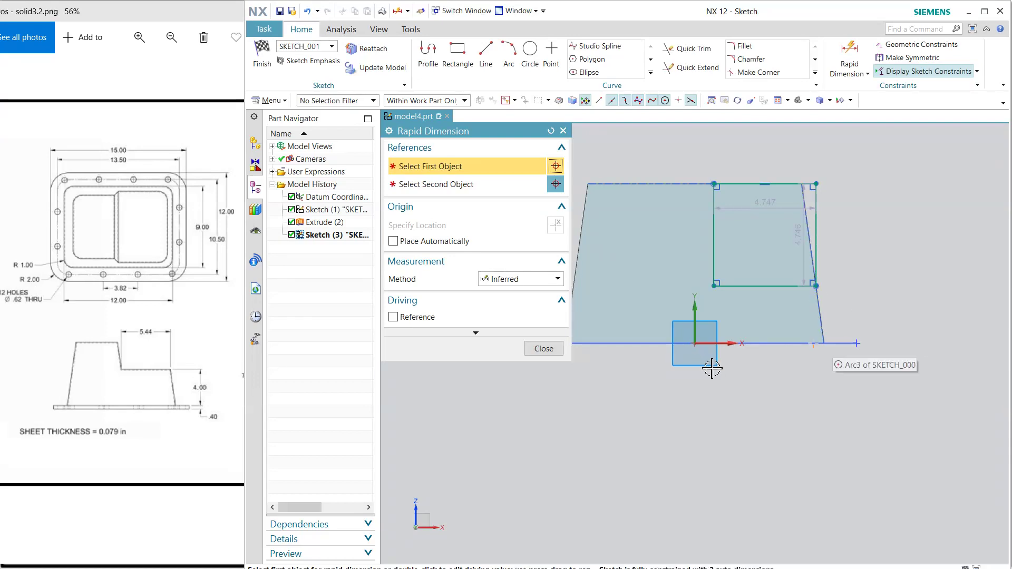
click(768, 343)
click(812, 286)
click(865, 293)
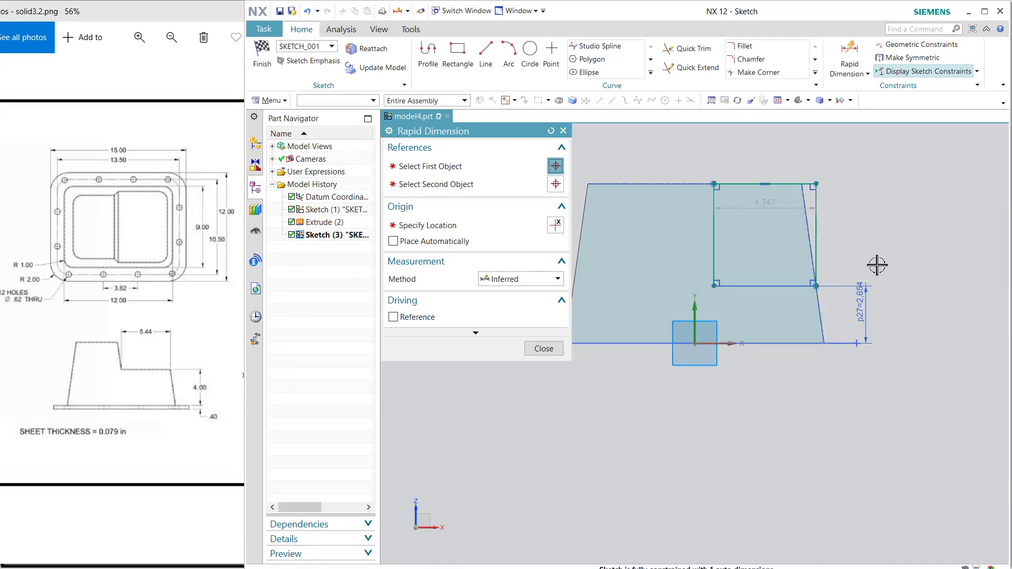
text(4.4)
key(Return)
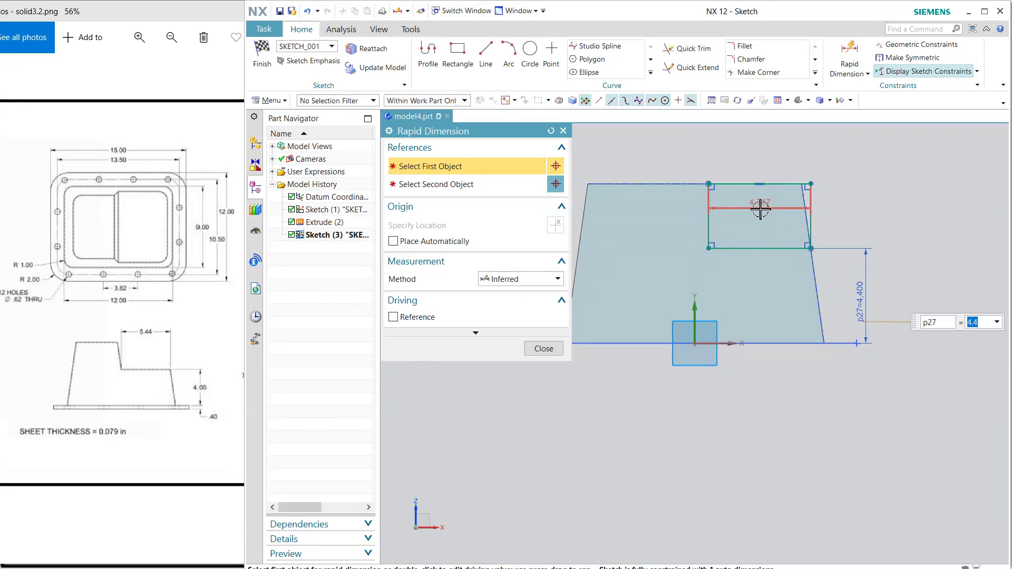
Set the rectangle's width to 5.44 in and finish the sketch.
click(771, 184)
click(730, 182)
text(5.)
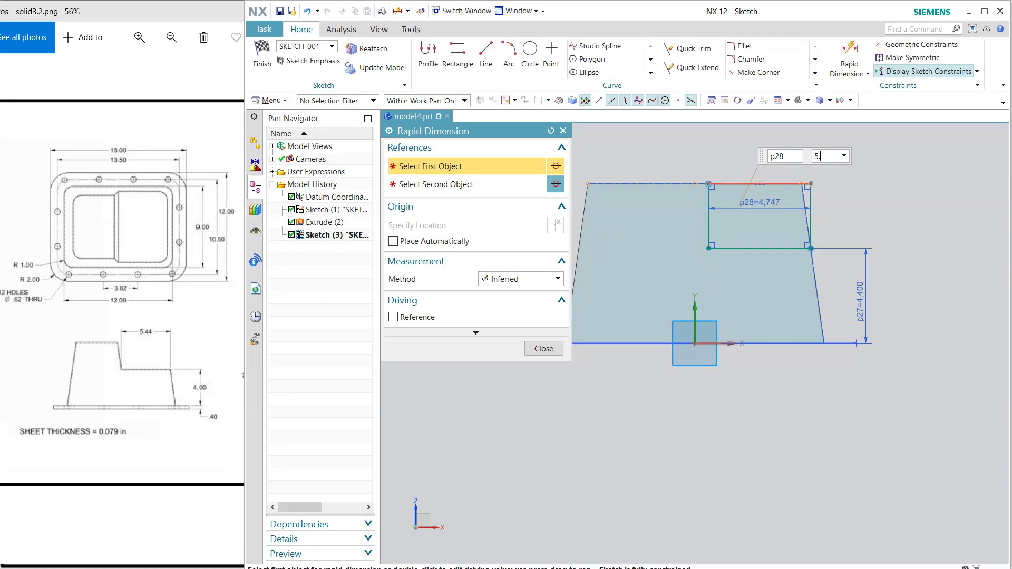
text(44)
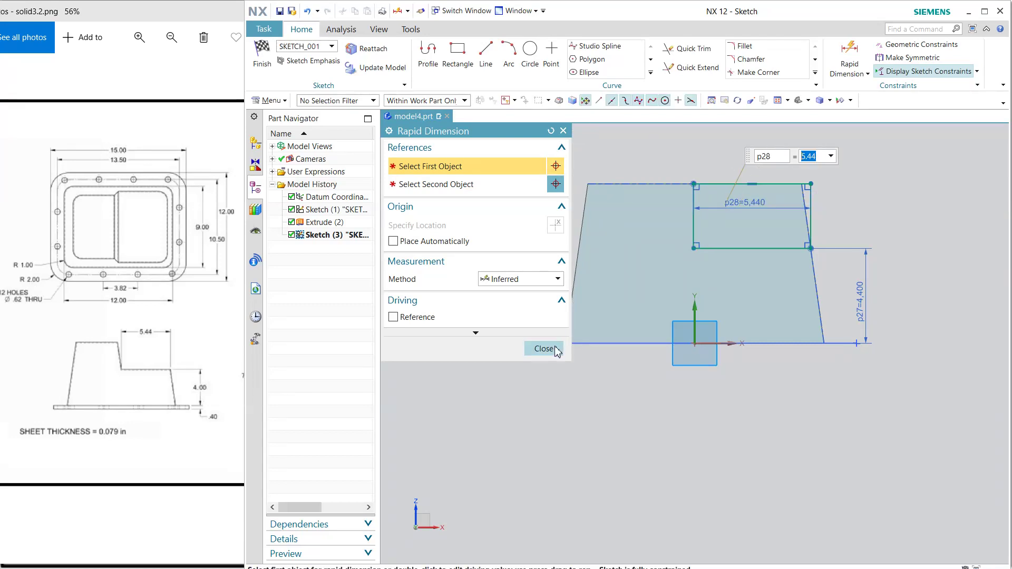
click(547, 348)
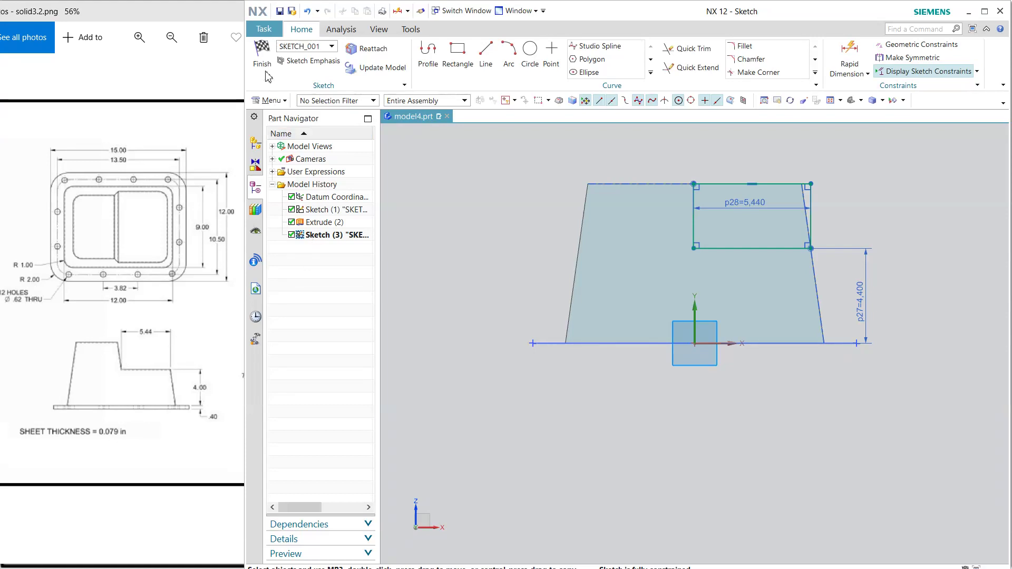
click(262, 53)
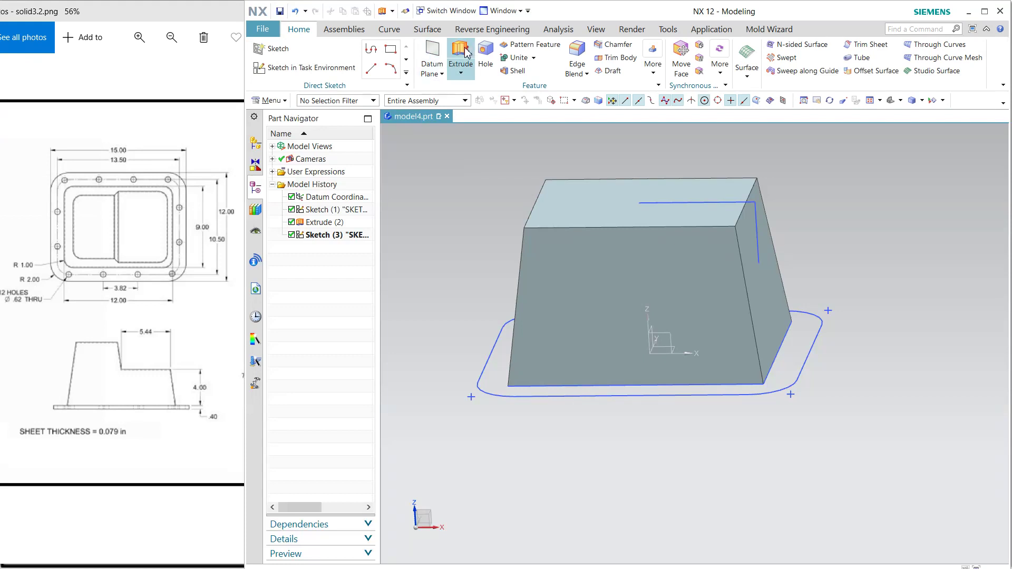
Extrude the step rectangle from 7.4 in to -10.5 in and subtract it from the tapered body.
click(460, 59)
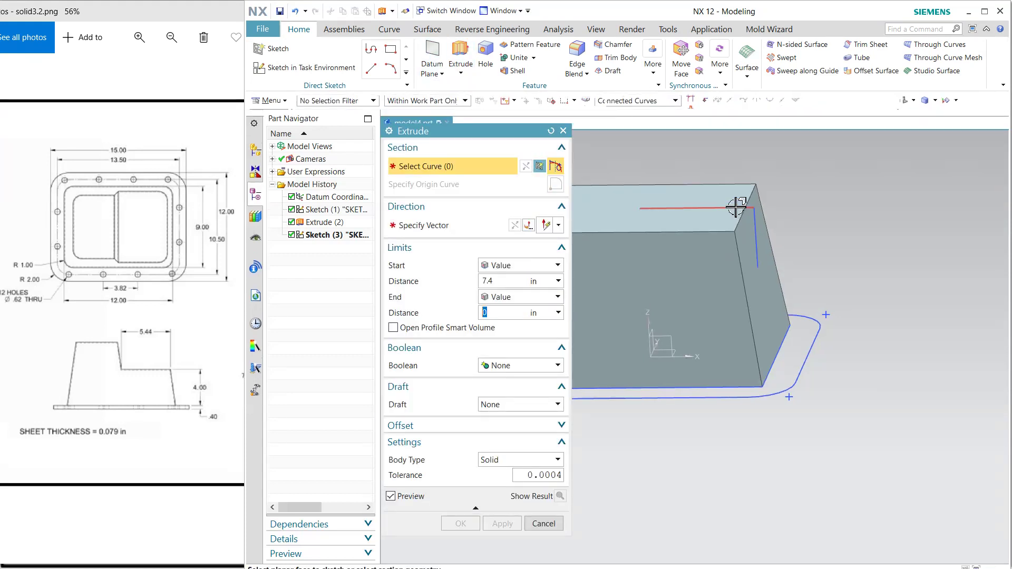
click(736, 207)
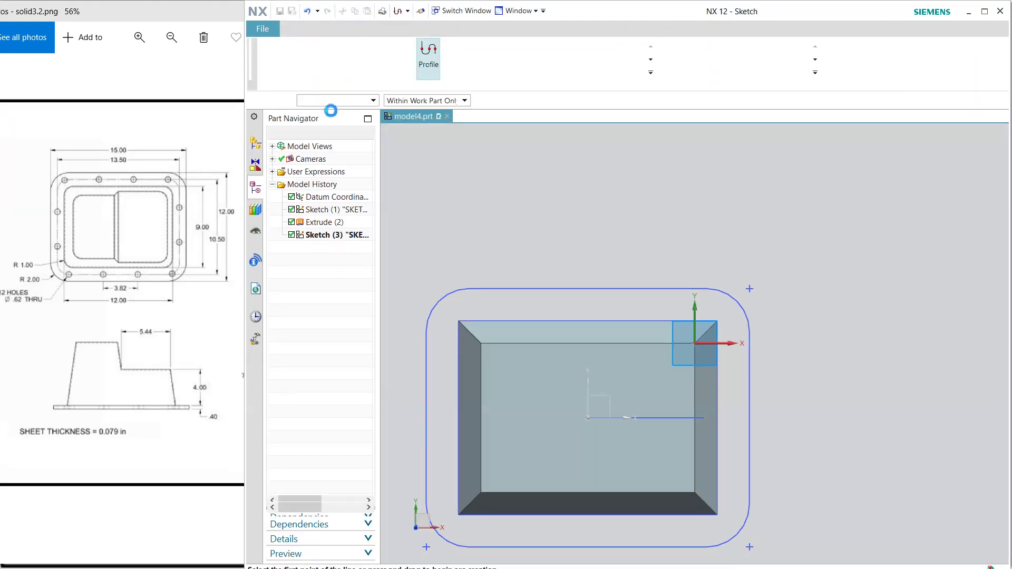
key(ctrl+q)
click(577, 318)
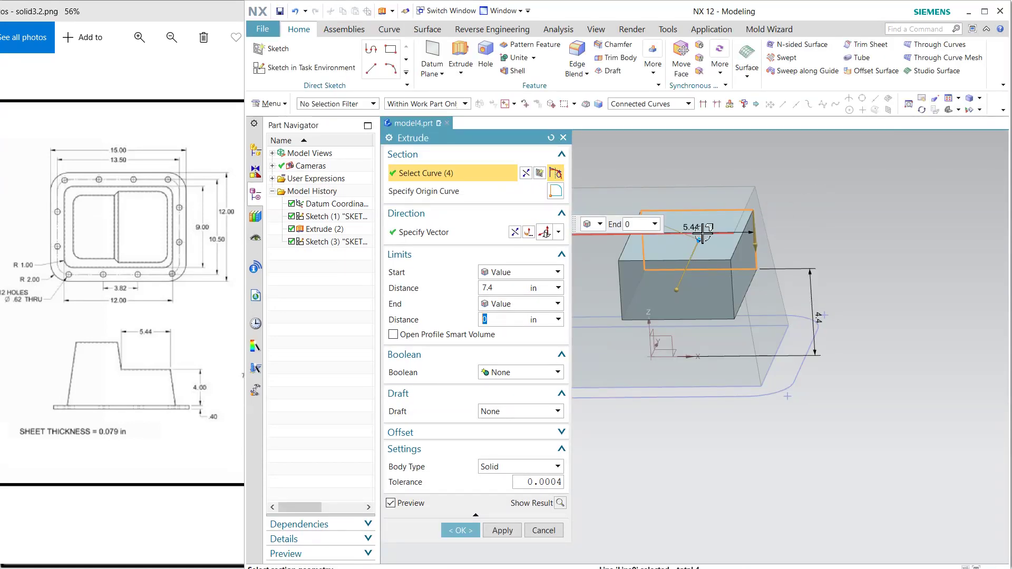
drag(705, 238, 743, 165)
click(501, 372)
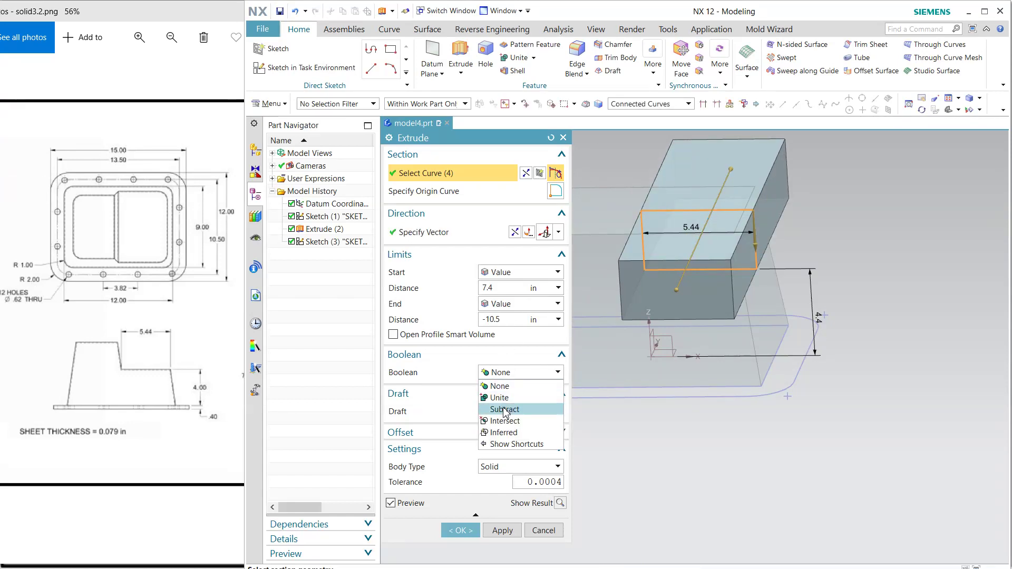
click(515, 409)
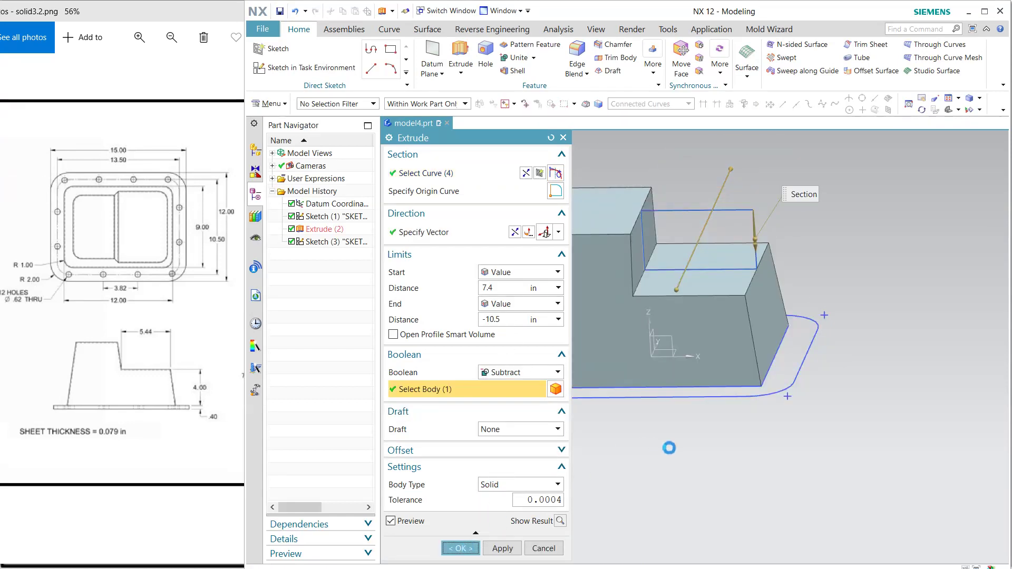
middle_click(657, 447)
Draft the step's upright wall by 8° from its lower edge, with the draw direction normal to the lower step's top face.
middle_drag(807, 269, 601, 251)
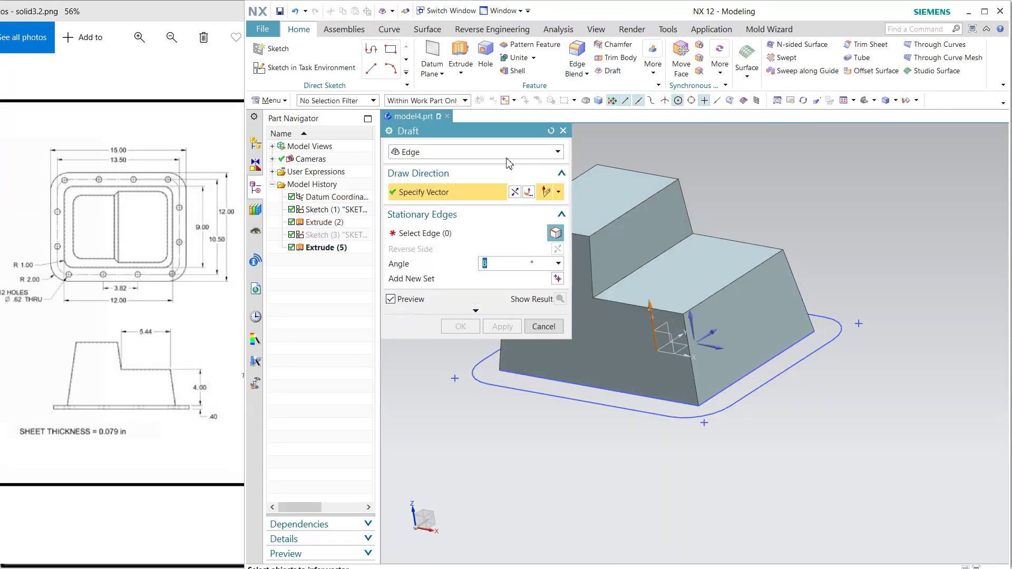
click(648, 262)
click(733, 286)
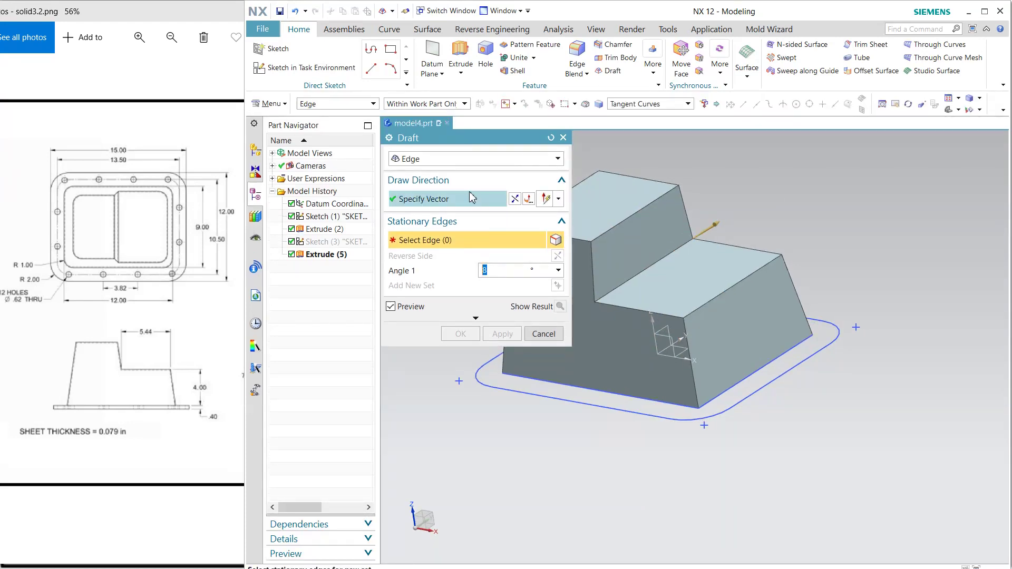
click(472, 198)
click(699, 295)
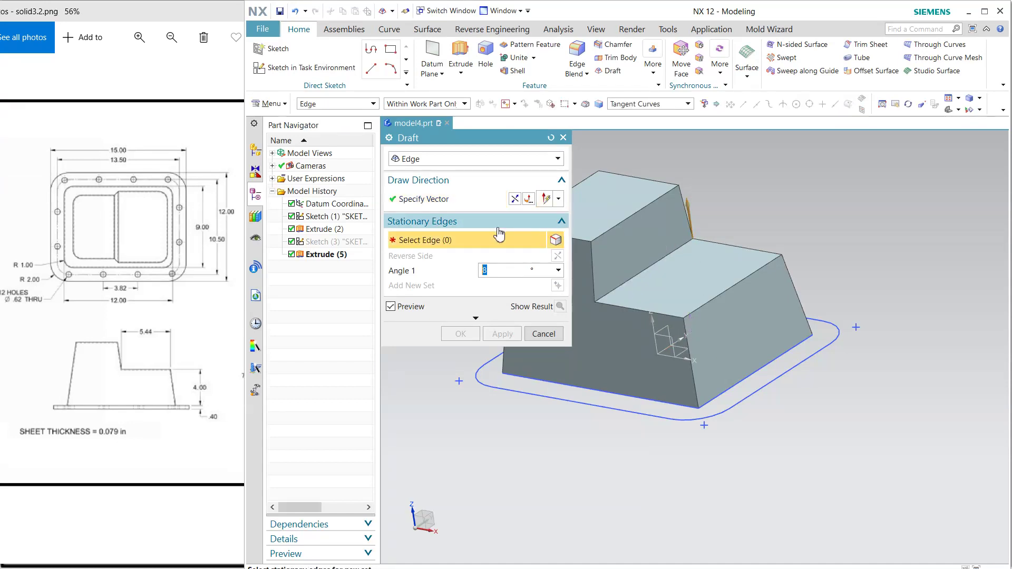
click(654, 265)
middle_drag(778, 215, 804, 199)
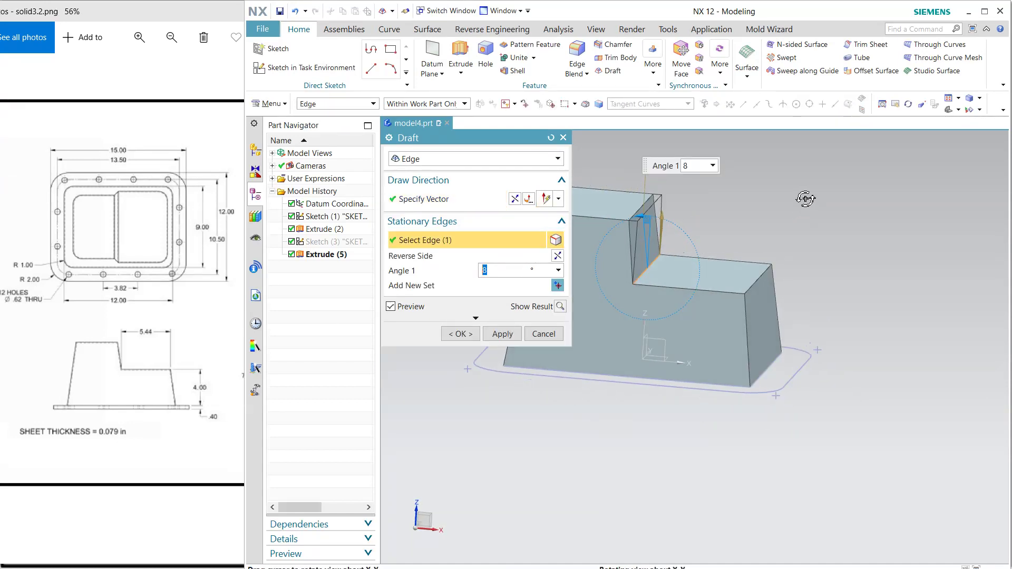
click(457, 334)
Shell the stepped body to a 0.079 in thickness, removing its bottom face.
mouse_move(610, 438)
middle_down()
mouse_move(592, 460)
mouse_move(612, 455)
mouse_move(592, 444)
mouse_move(606, 457)
middle_up()
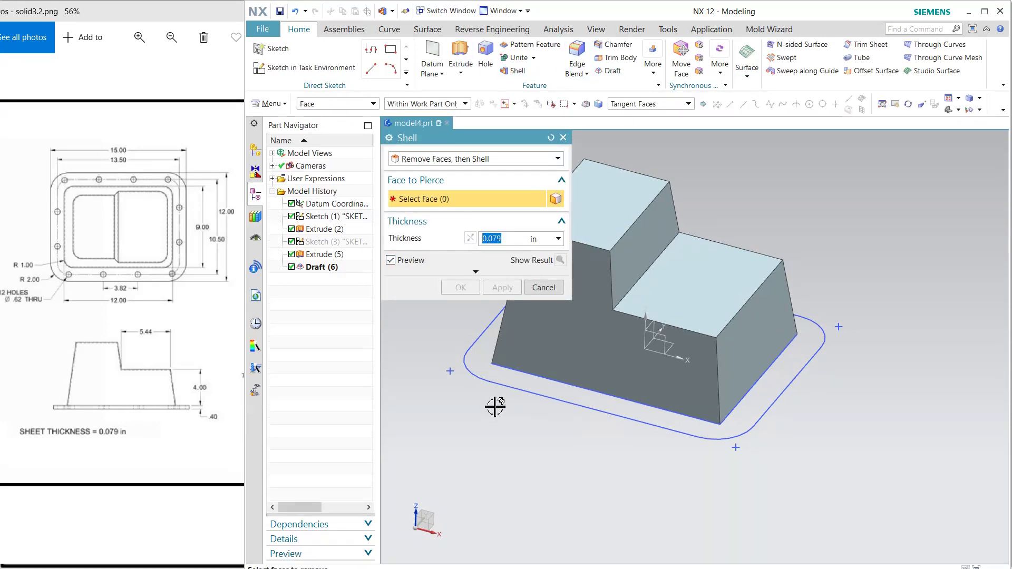
middle_drag(600, 428, 601, 369)
click(648, 280)
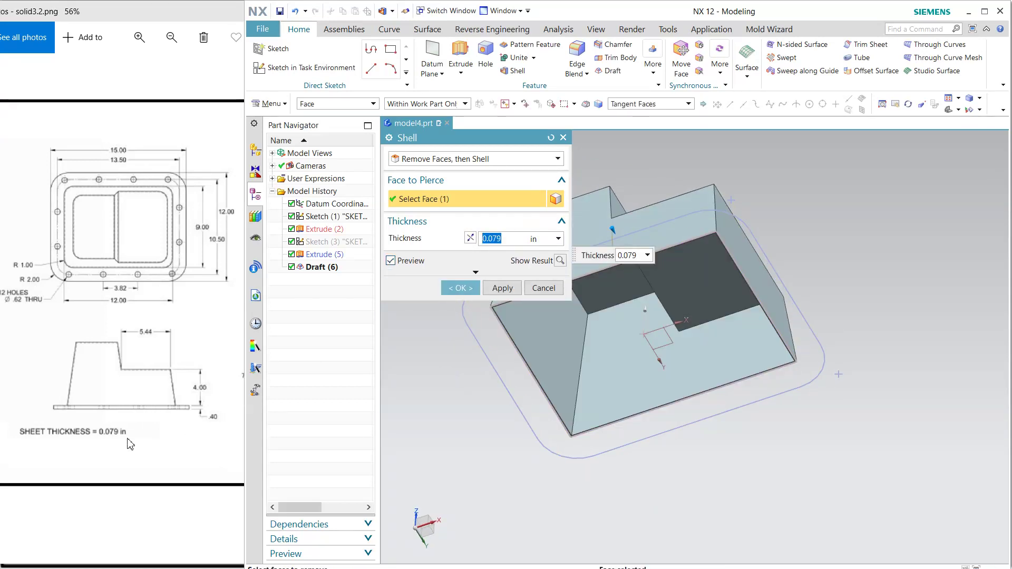
click(471, 288)
Extrude the flange between the rounded outline and the inner rectangle from 0.4 in to 0 in as a separate body without a Boolean.
middle_drag(780, 287, 813, 308)
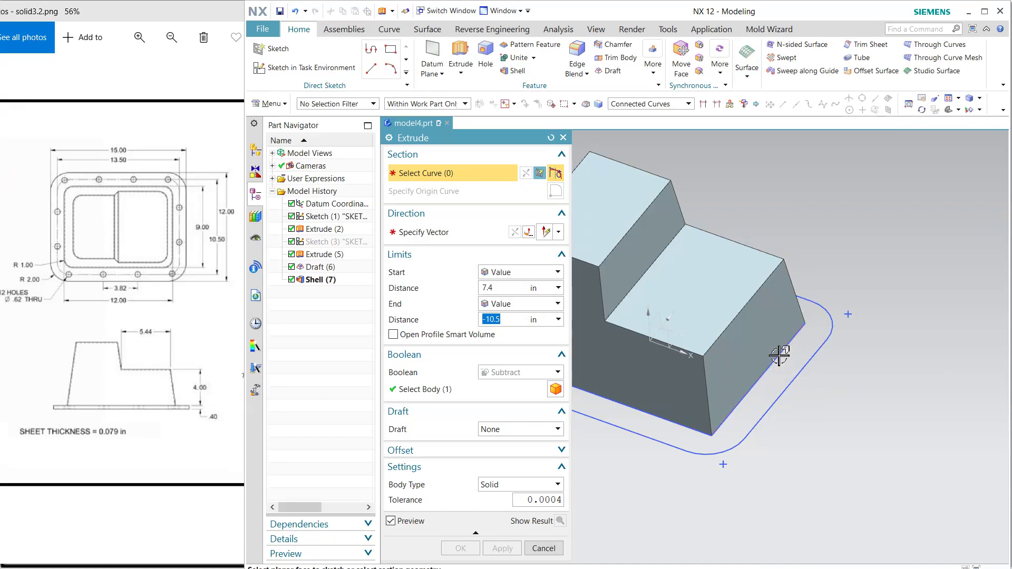
click(799, 371)
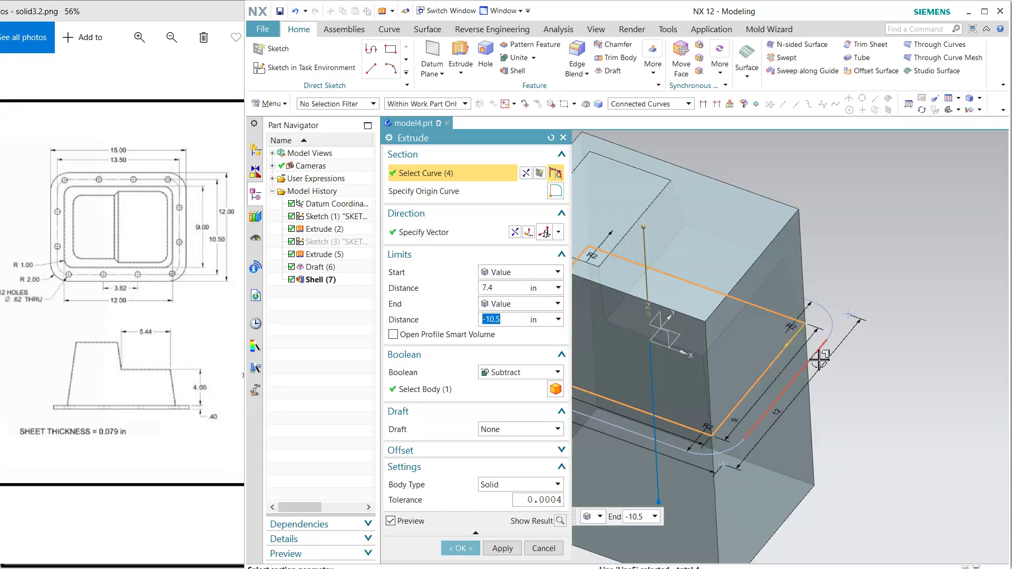
text(0)
key(Tab)
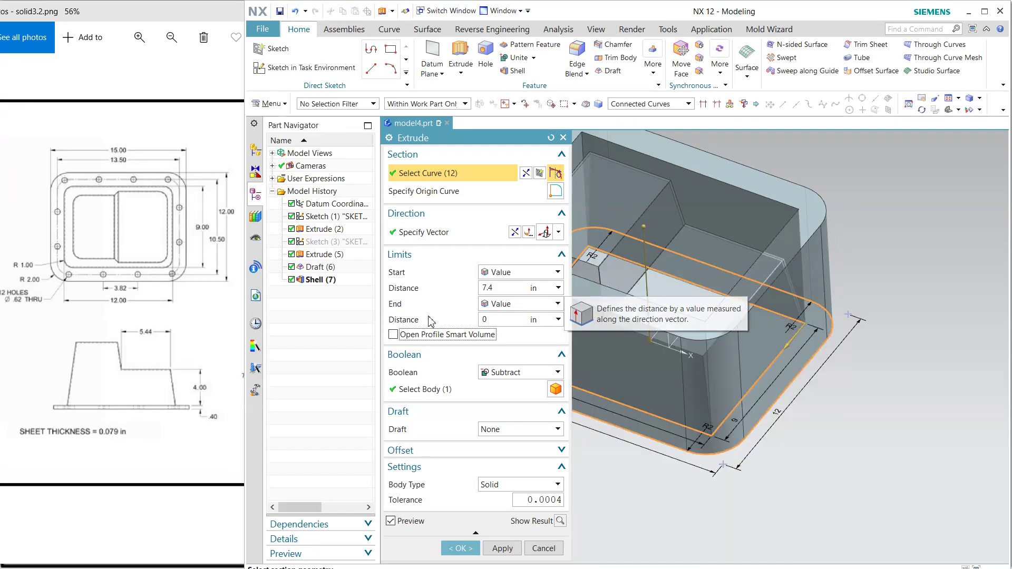
click(509, 286)
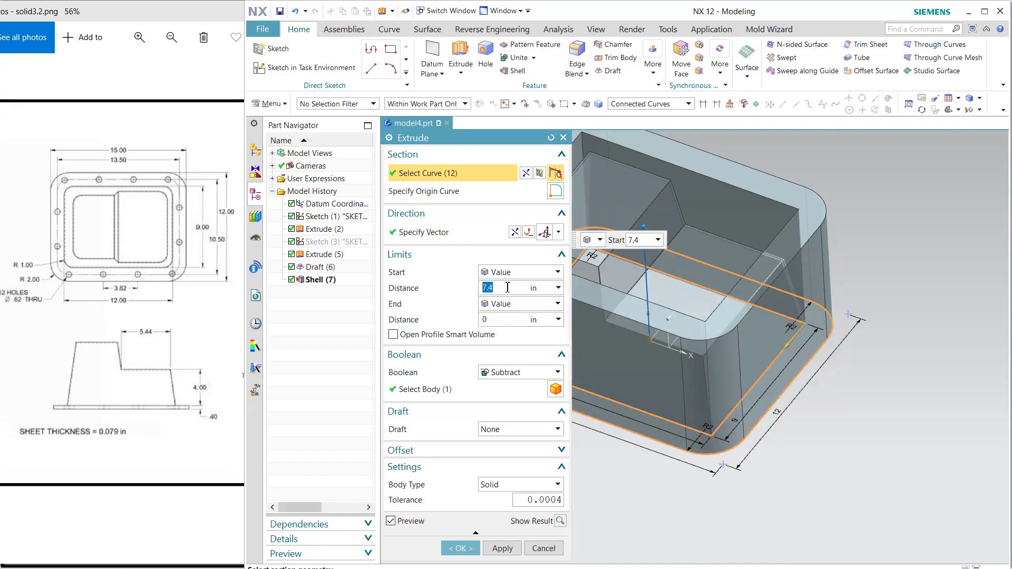
click(133, 415)
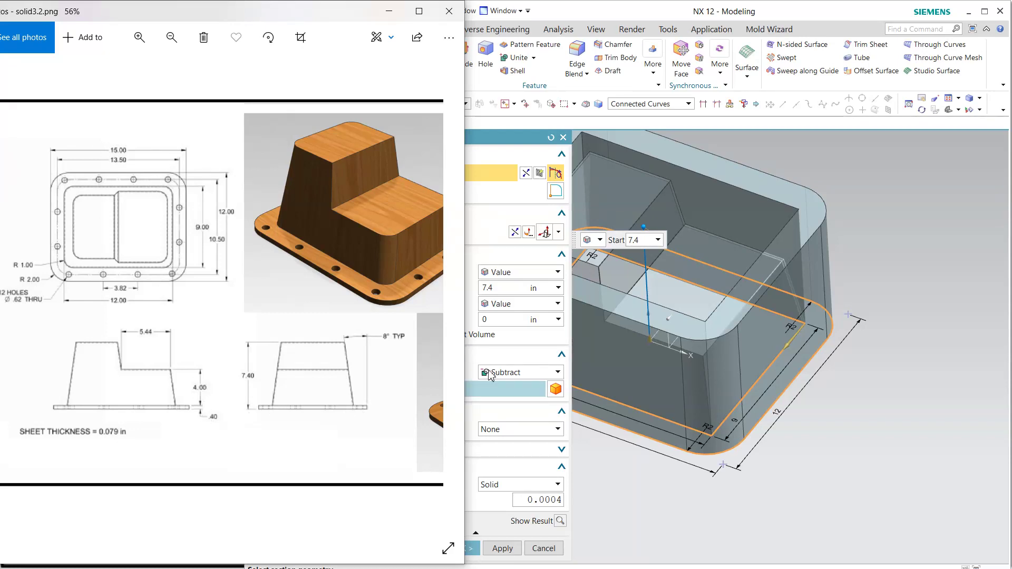
click(500, 288)
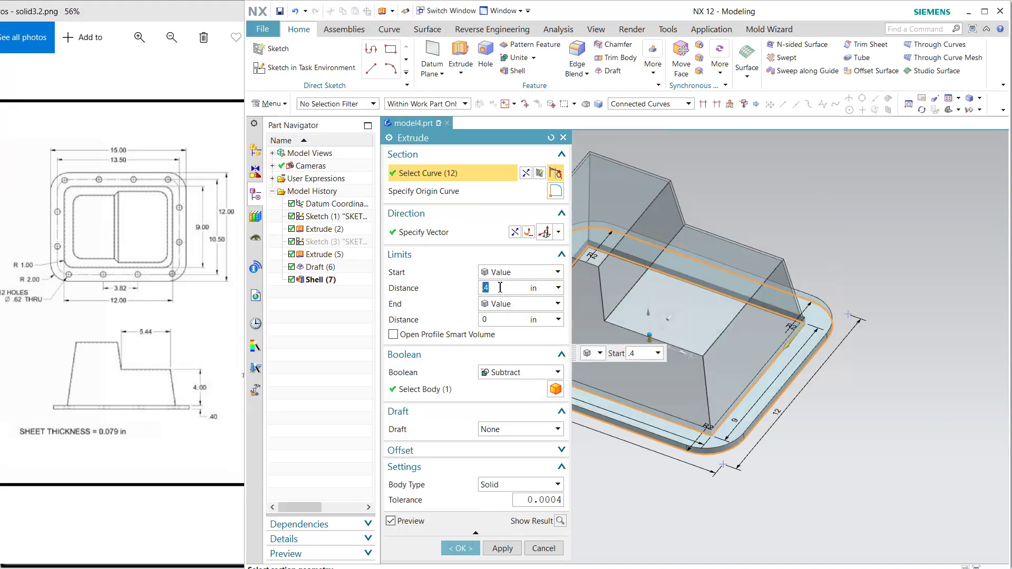
click(514, 373)
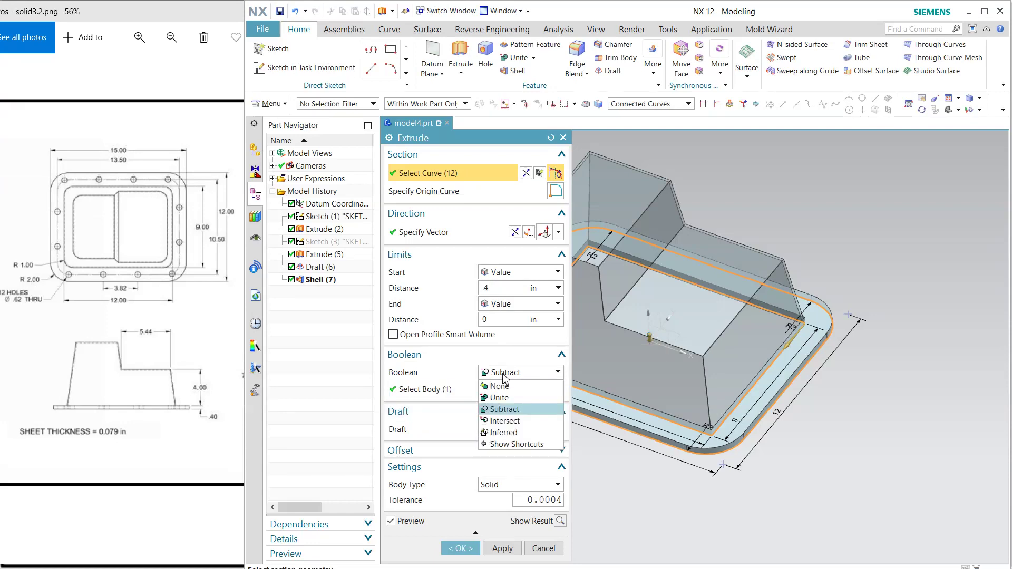
click(499, 387)
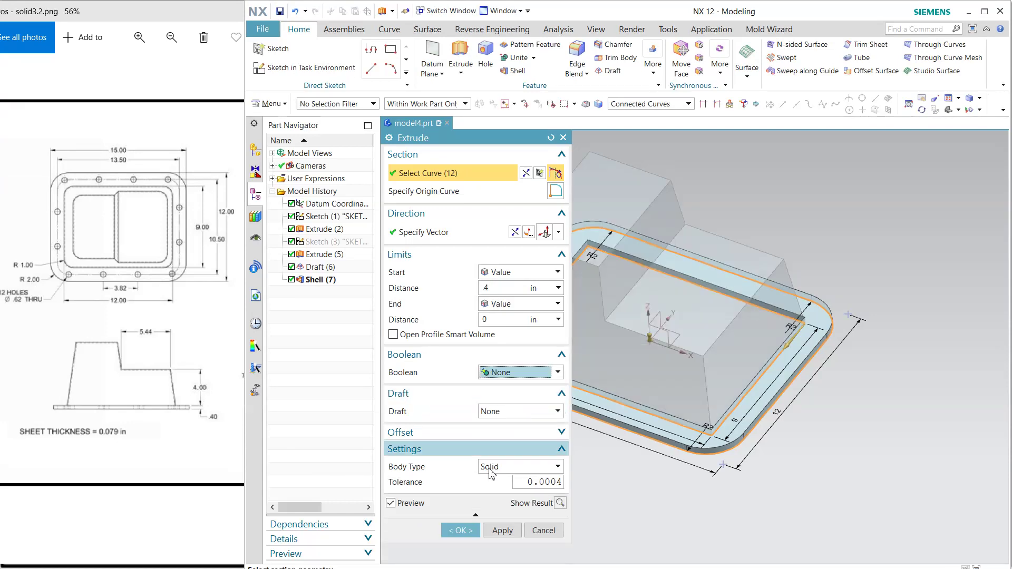
click(458, 532)
Replace the flange opening's inner face at the taller end with the body's sloped outer end wall, using 0 in offset.
scroll(501, 356, down, 5)
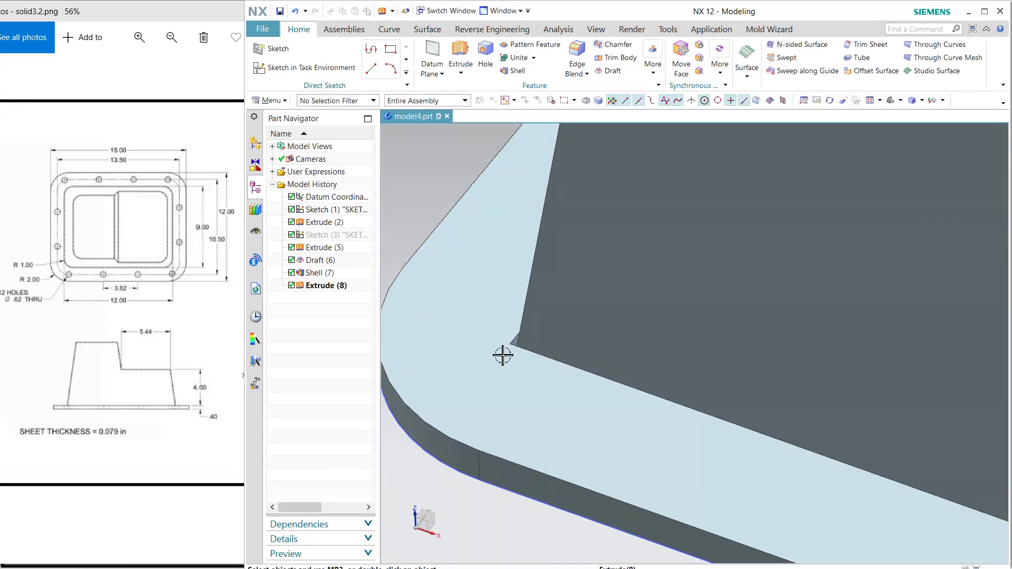
click(701, 59)
click(517, 348)
scroll(532, 343, up, 3)
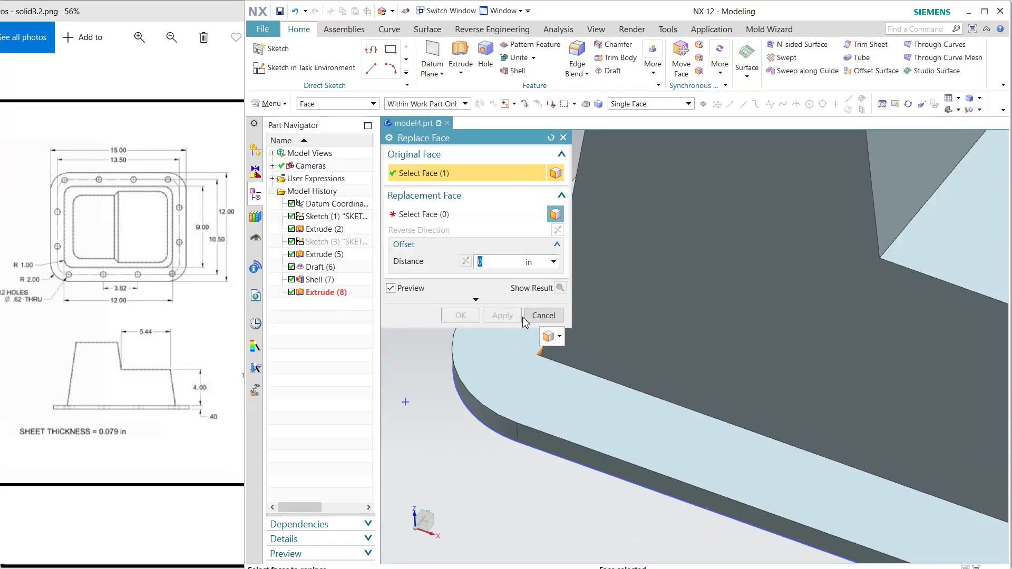
scroll(575, 380, down, 2)
click(600, 200)
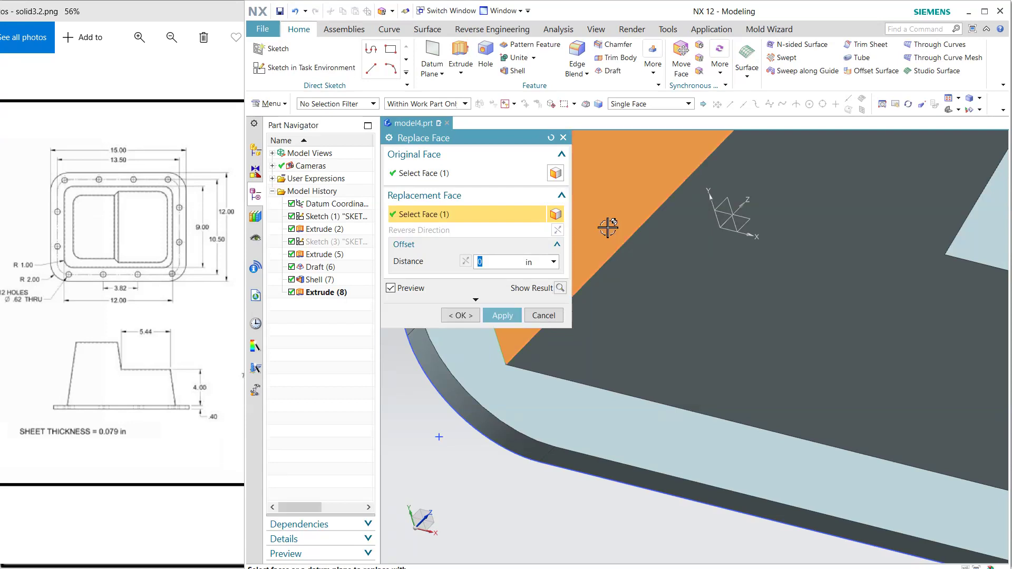
click(503, 316)
Replace the flange opening's inner face at the lower-step end with the adjoining sloped outer end wall of the body.
scroll(637, 383, up, 5)
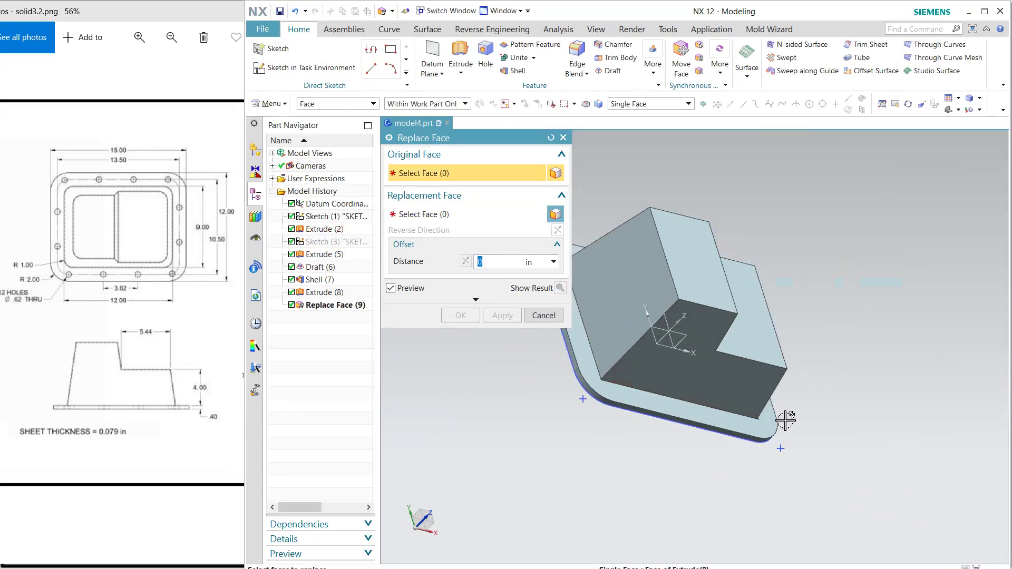
scroll(576, 411, down, 8)
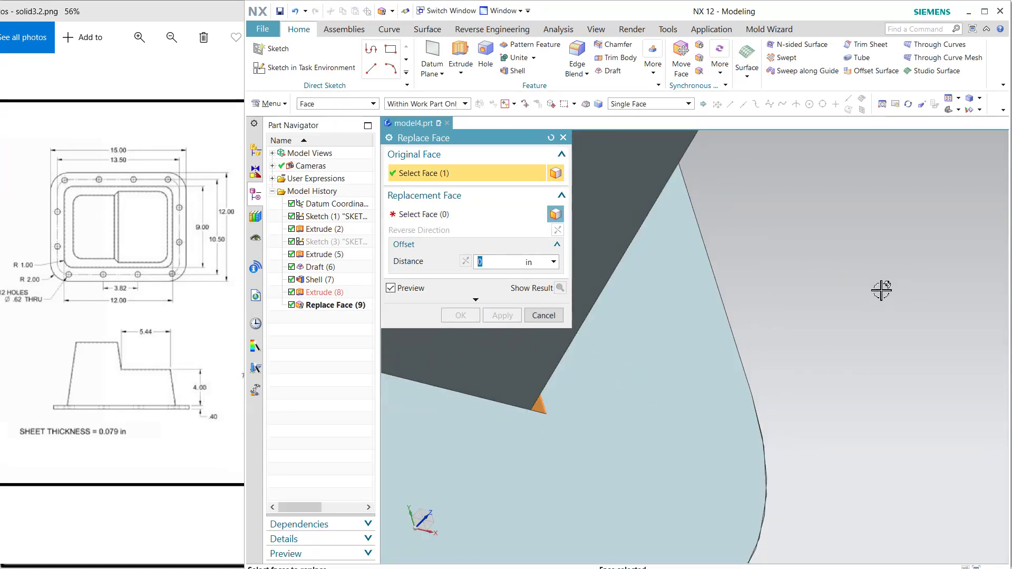
middle_click(882, 290)
middle_drag(868, 332, 697, 268)
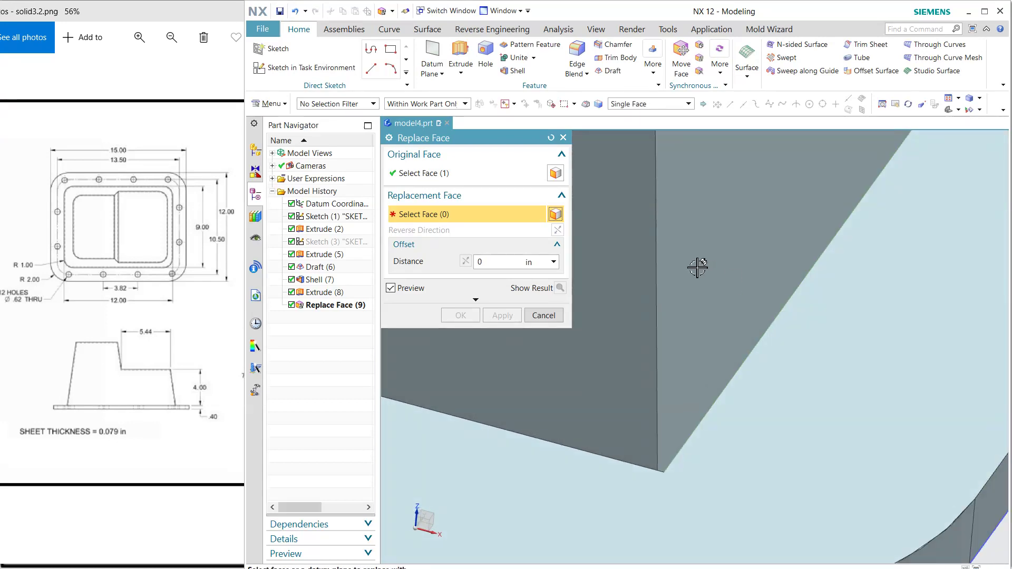
click(732, 363)
Replace the flange opening's inner face along the front long side with the body's sloped front wall.
middle_drag(802, 350, 761, 369)
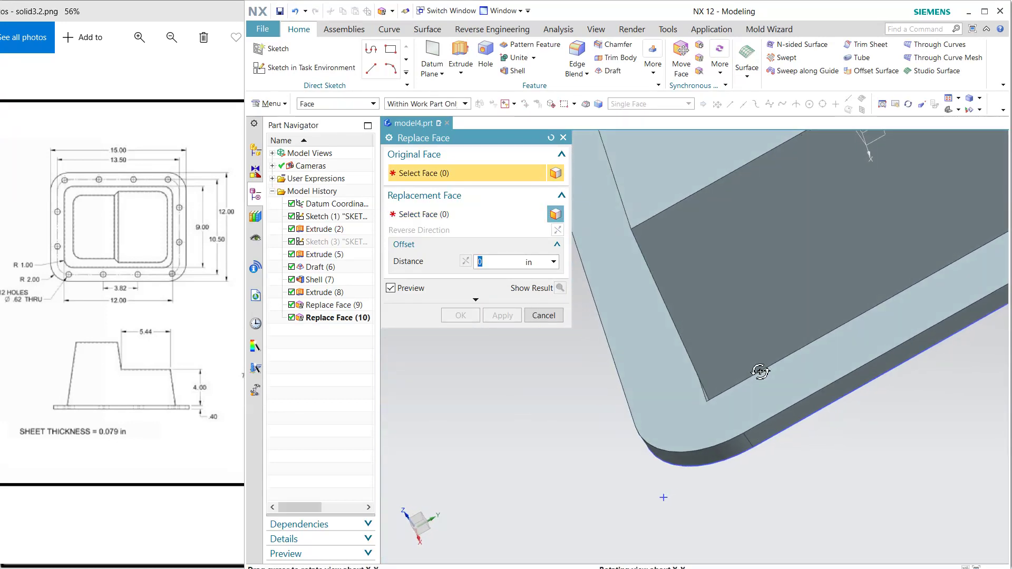
scroll(723, 409, up, 5)
click(730, 371)
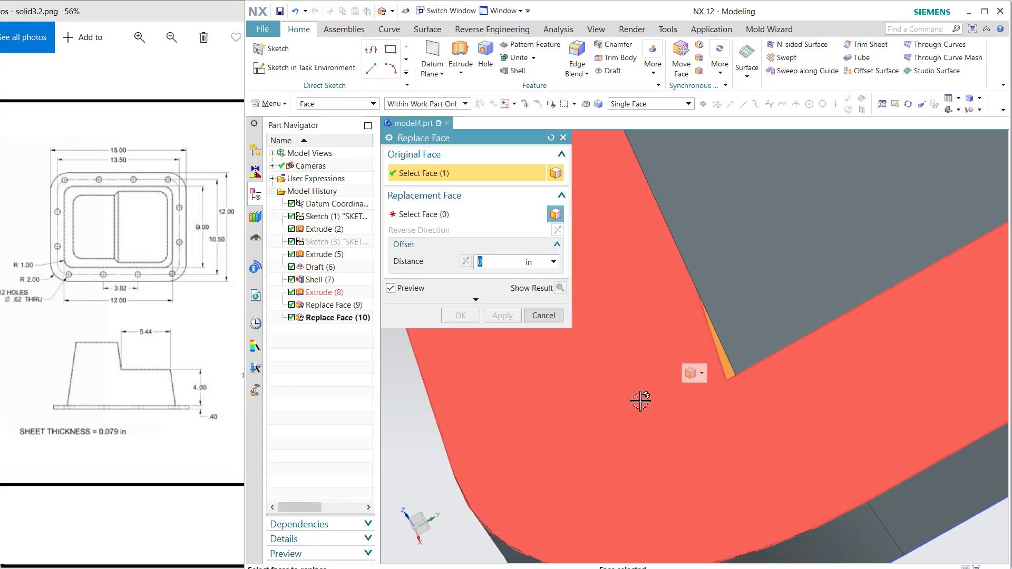
middle_click(607, 405)
middle_drag(606, 409, 646, 398)
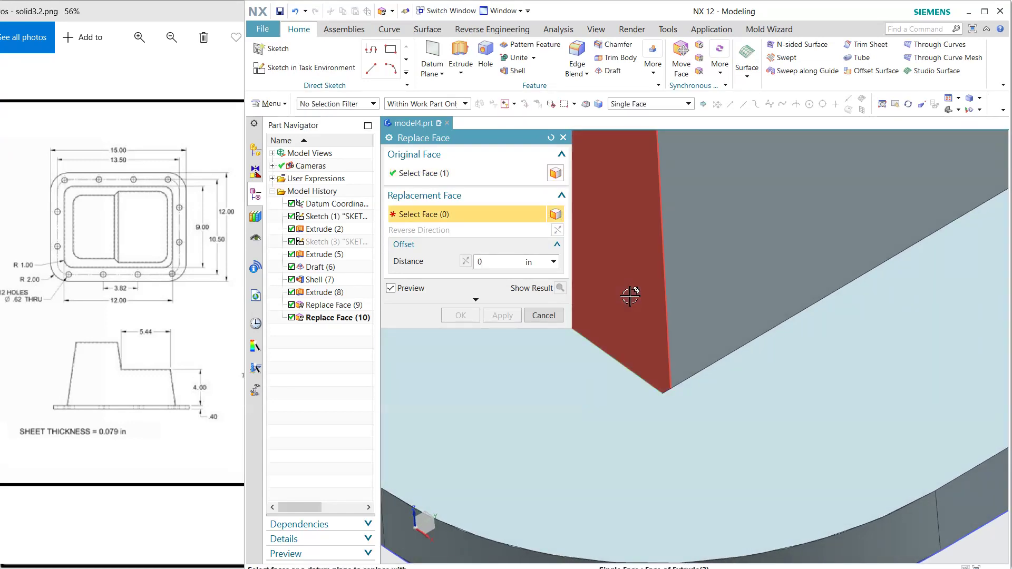
click(600, 424)
scroll(601, 424, down, 5)
click(500, 317)
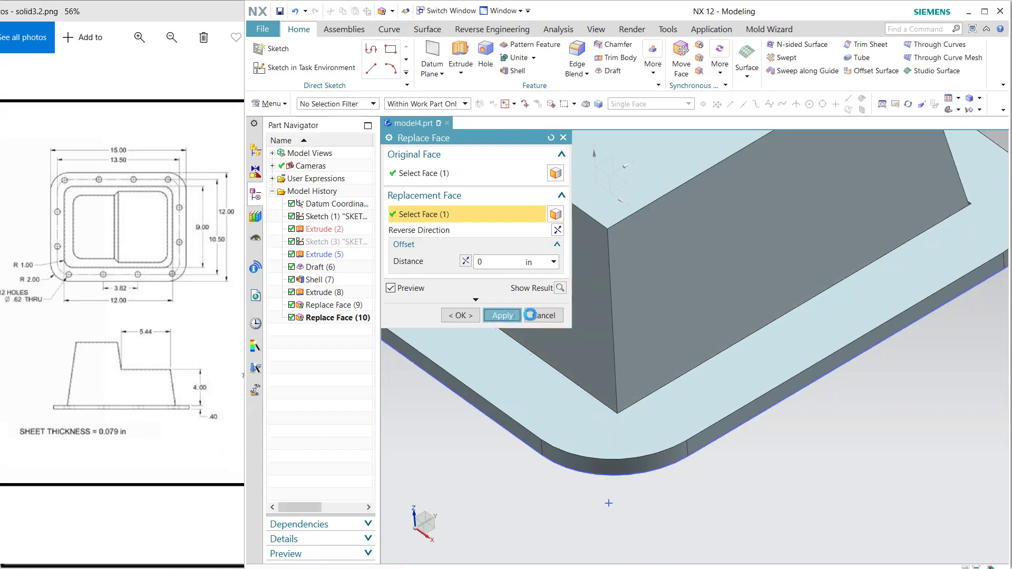
Replace the flange opening's remaining inner face along the back long side with the body's sloped back wall.
scroll(976, 216, up, 8)
click(975, 224)
scroll(836, 343, down, 6)
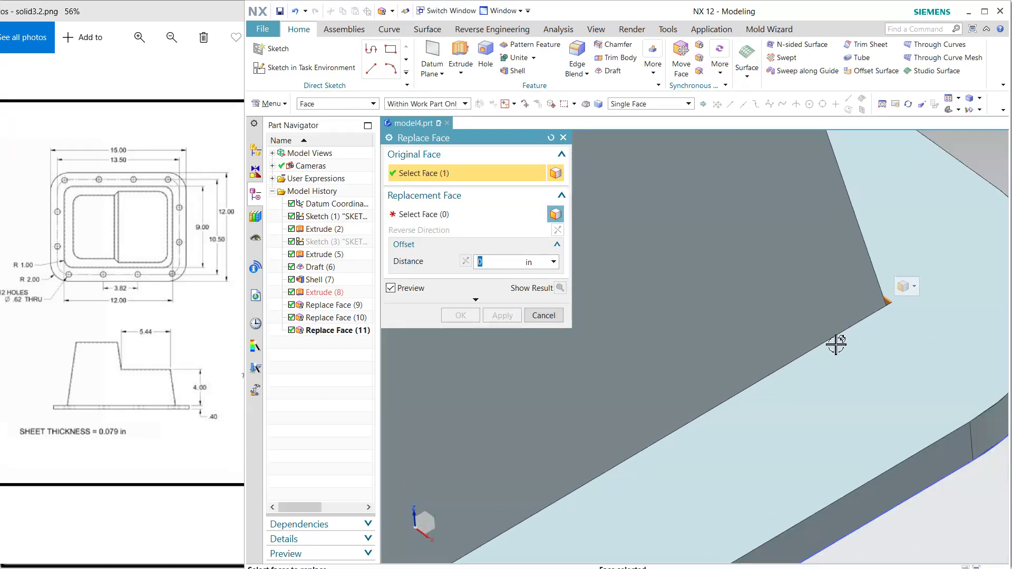
scroll(828, 369, up, 3)
middle_click(609, 256)
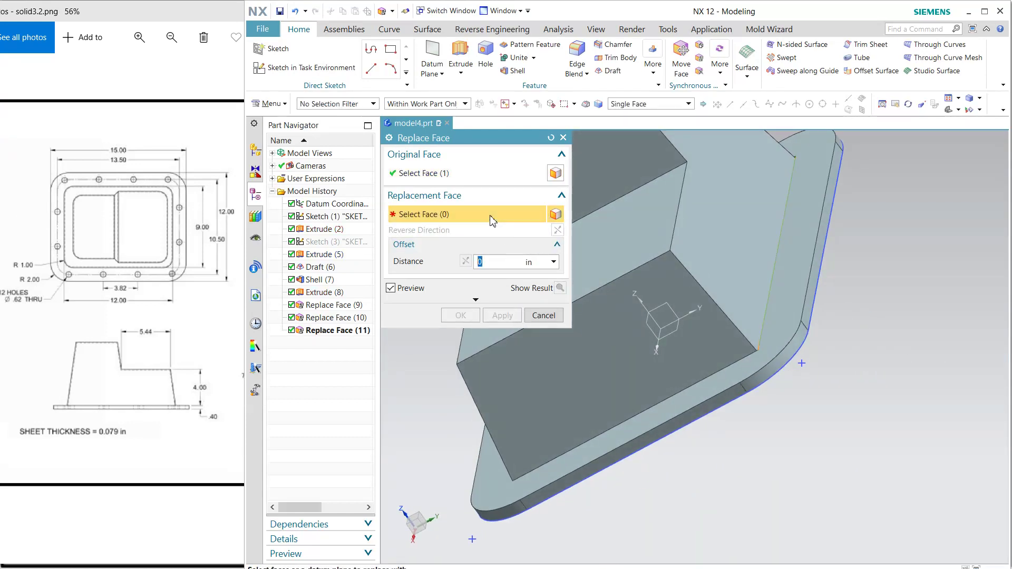
click(714, 235)
click(459, 316)
middle_drag(733, 416, 753, 466)
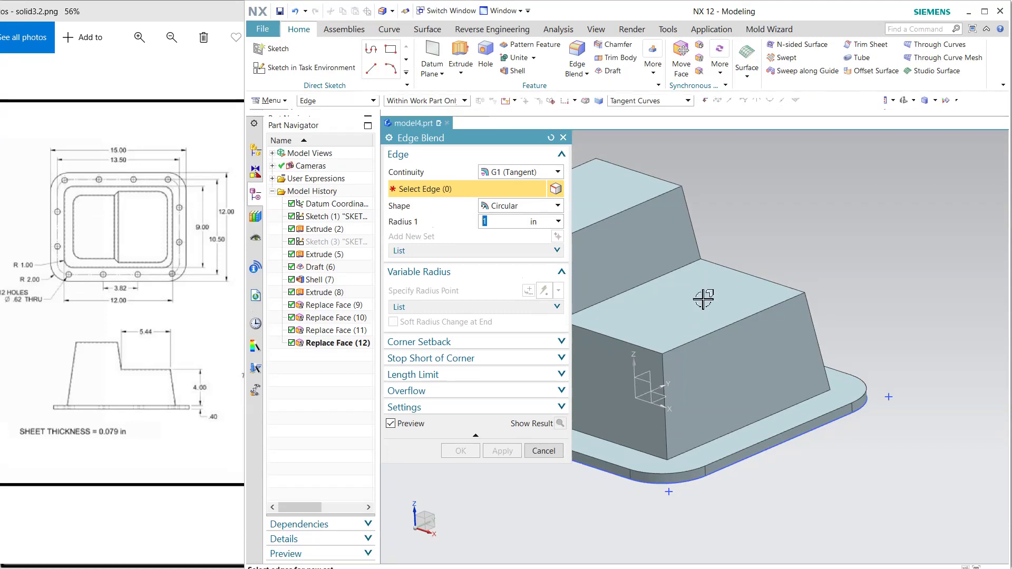
click(826, 333)
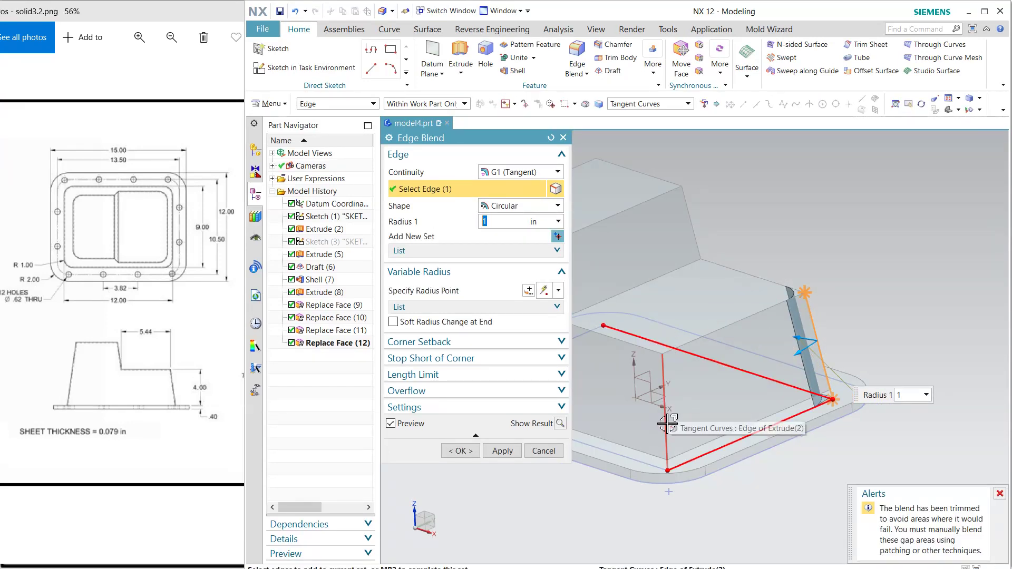
click(667, 425)
middle_drag(856, 300, 860, 329)
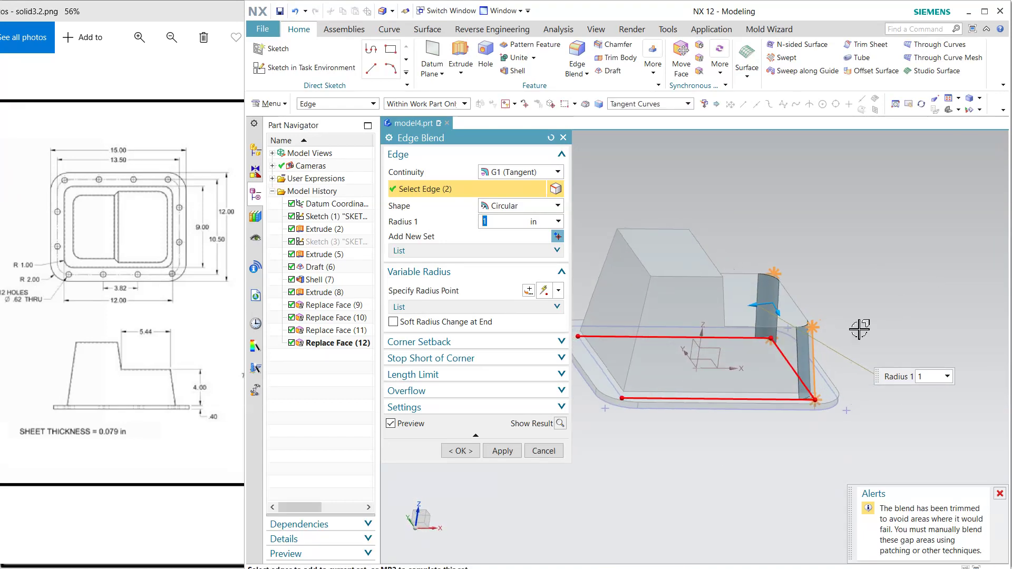
click(543, 451)
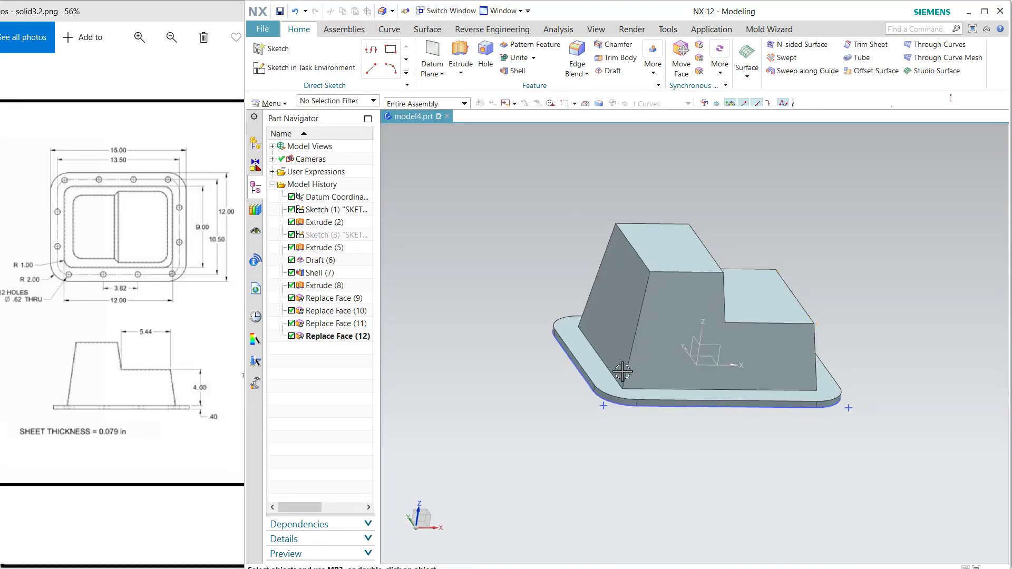
Unite the shelled stepped body with the flange into one solid body.
click(521, 64)
click(637, 283)
click(592, 367)
click(461, 280)
Blend the upright corner edges of the stepped body, outside and inside the shell, with a 1 in radius.
middle_drag(481, 369, 581, 419)
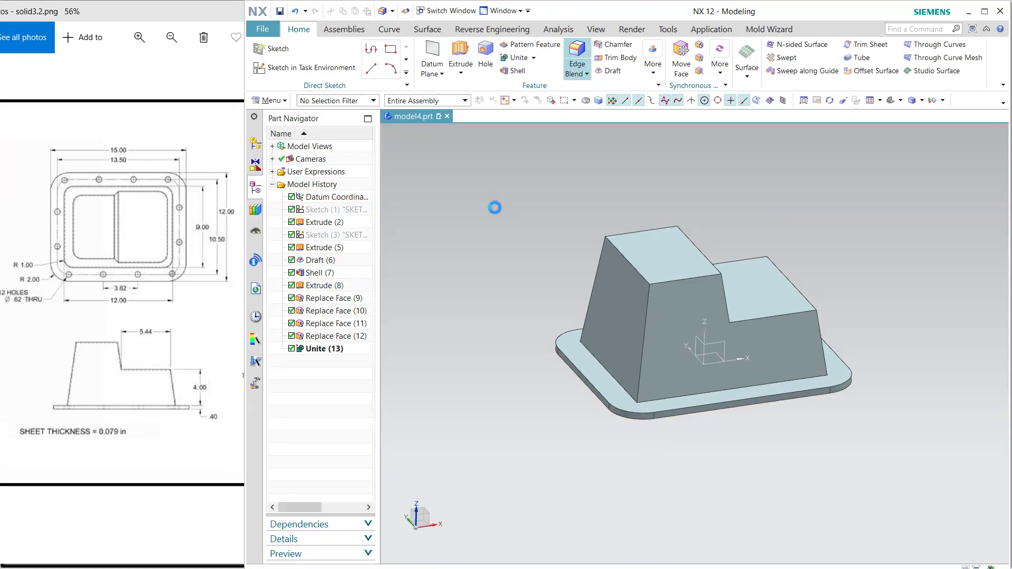
click(644, 337)
click(595, 295)
click(821, 343)
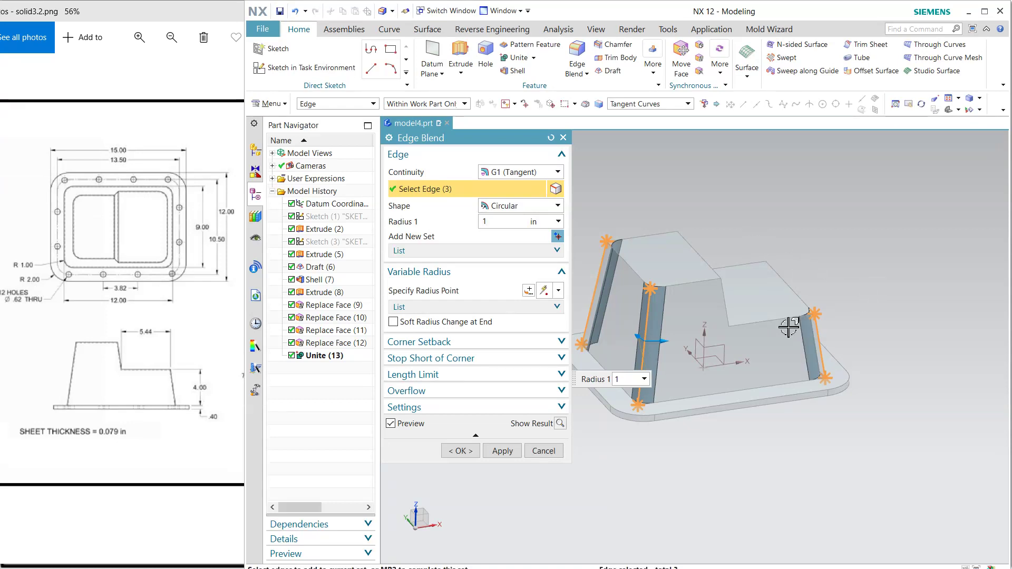
drag(795, 362, 795, 363)
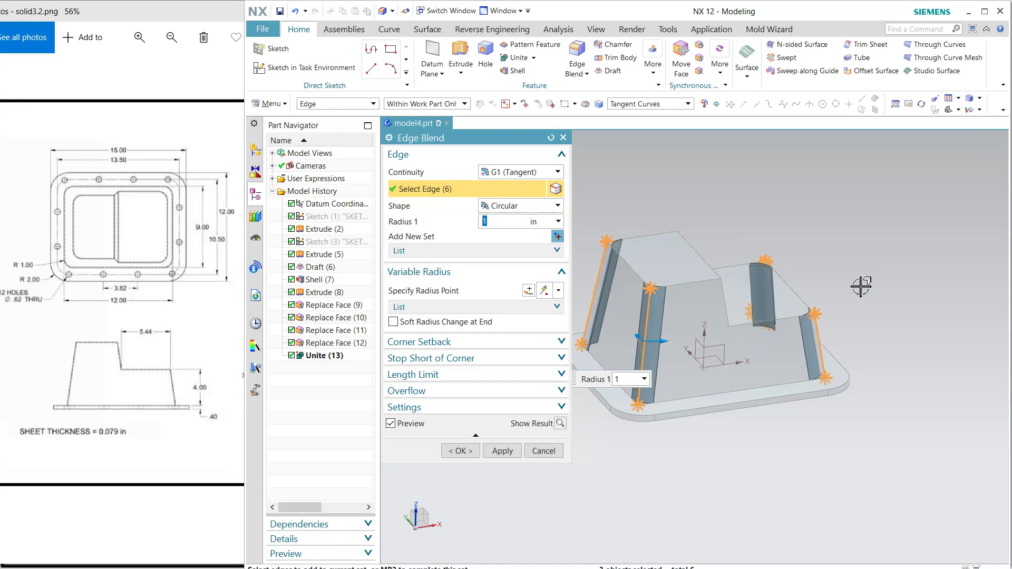
middle_drag(805, 394, 643, 226)
click(643, 226)
middle_drag(720, 297, 796, 280)
click(799, 276)
middle_drag(731, 315, 611, 356)
middle_drag(635, 441, 698, 371)
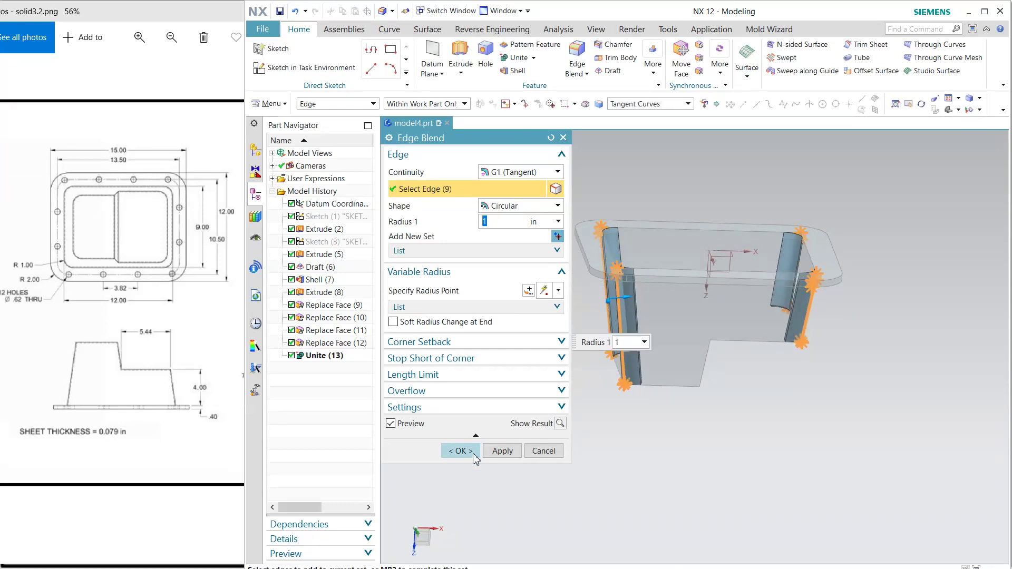
click(457, 451)
middle_drag(753, 413, 741, 486)
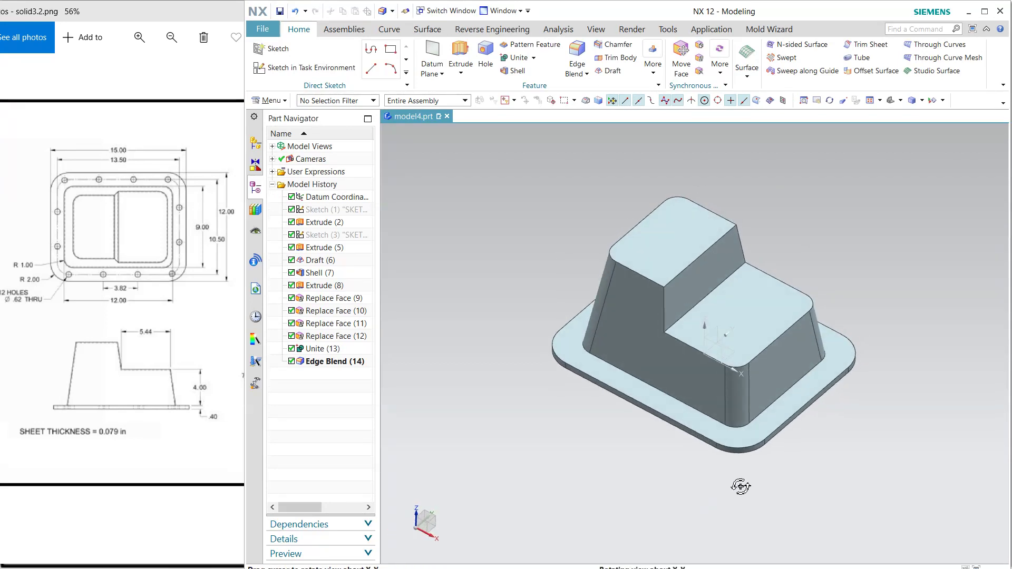
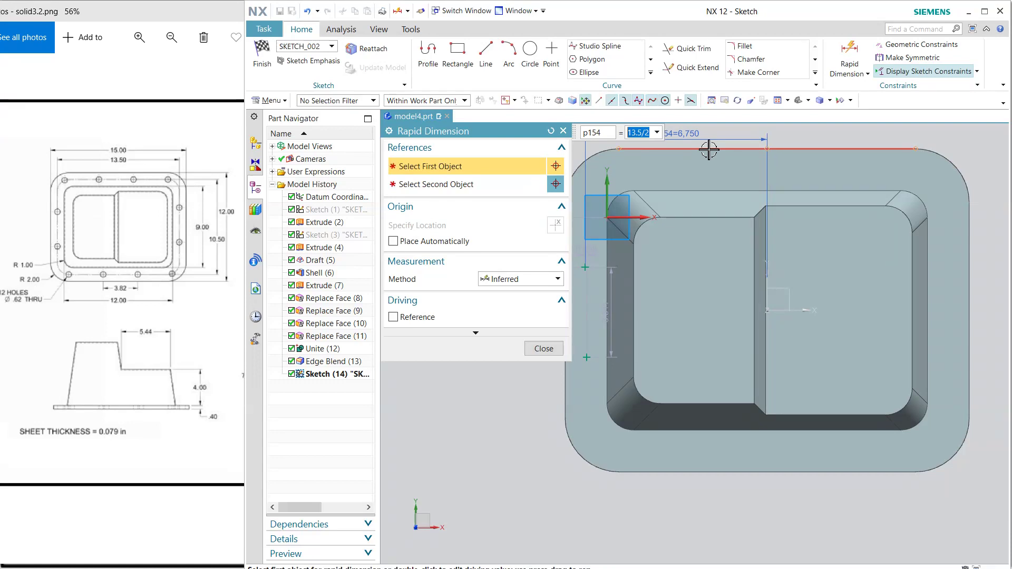
Finish dimensioning and align the two sketch points on the flange's short side at the taller end vertically with each other.
click(544, 348)
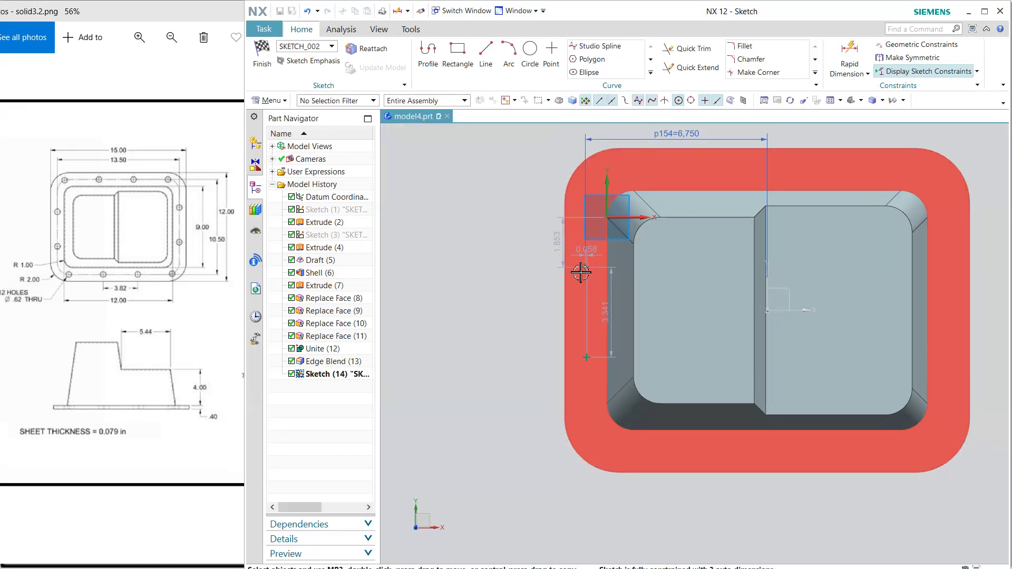
click(586, 268)
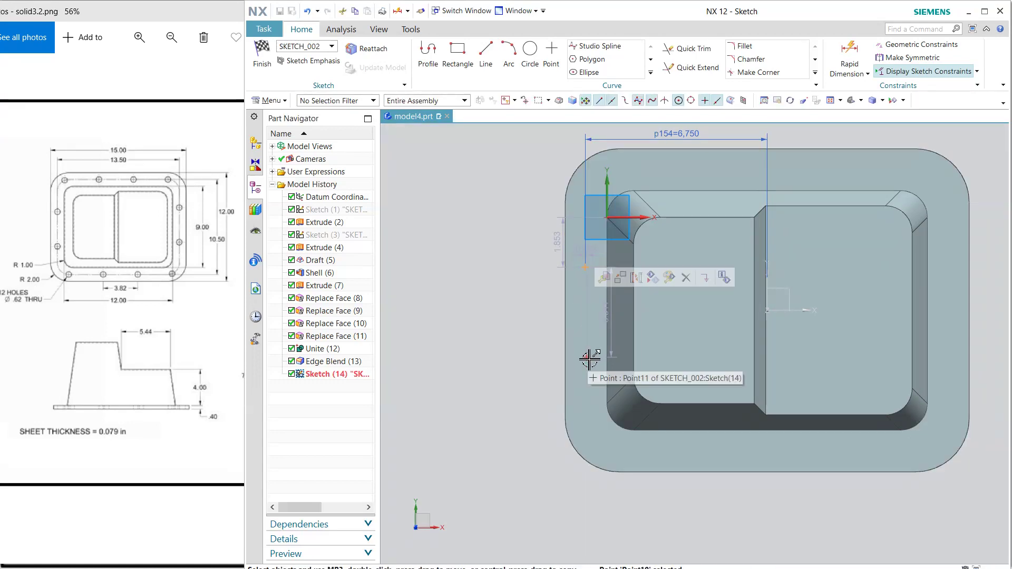
click(721, 341)
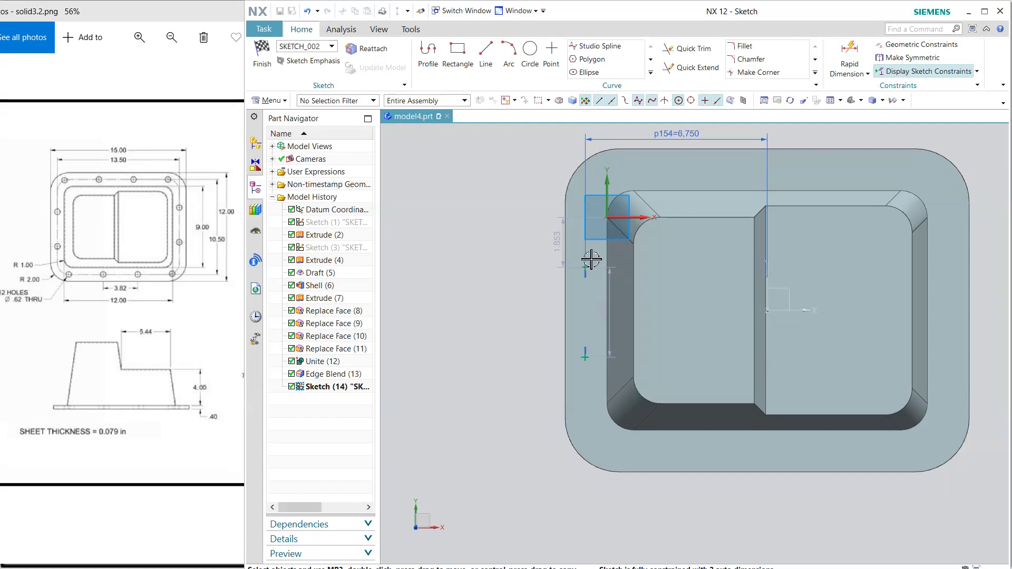
Set the vertical spacing between the two flange points to 10.5/3 in and move that dimension outside the flange outline.
click(610, 325)
click(473, 309)
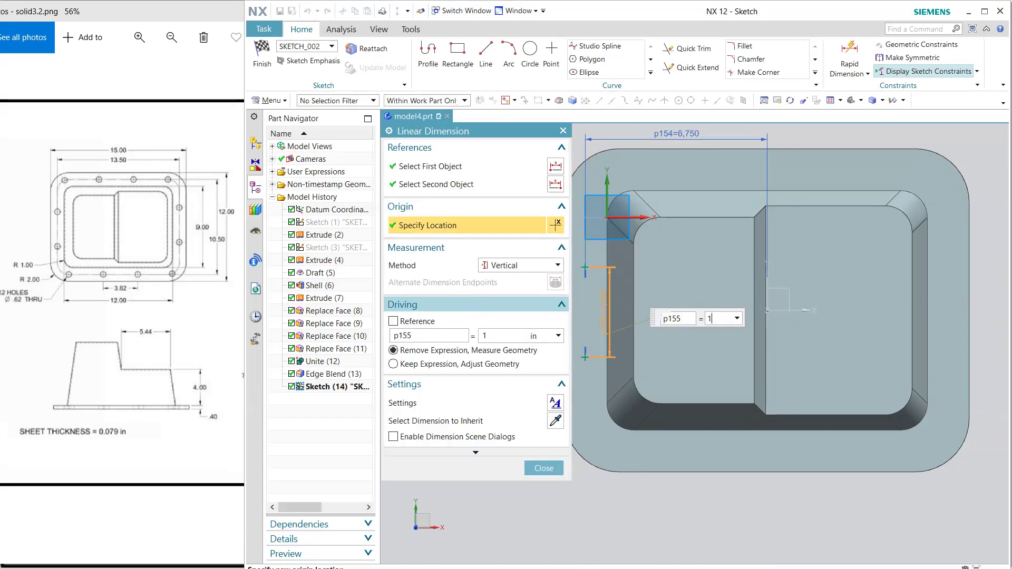
text(10.5/3)
key(Return)
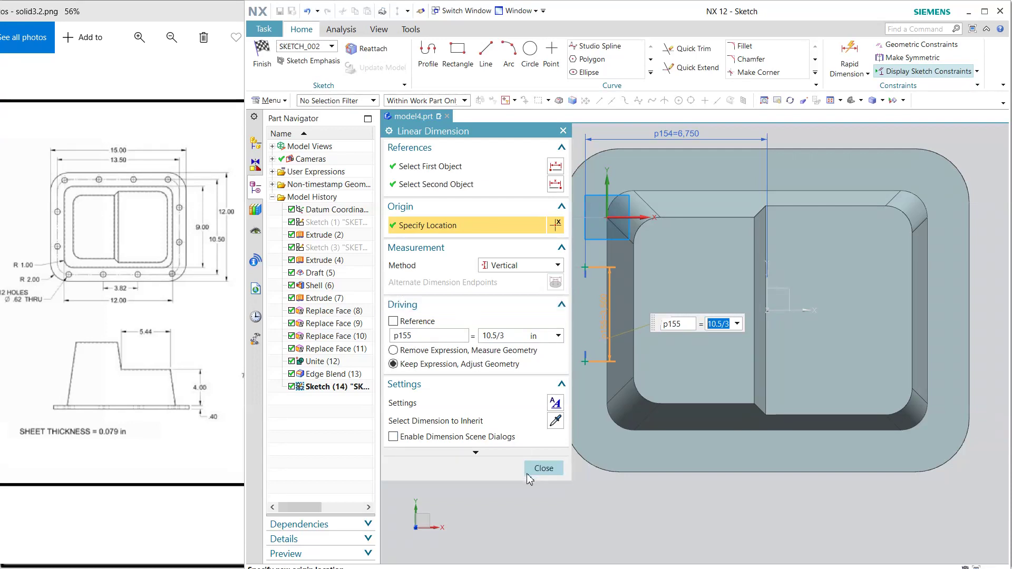
click(543, 469)
scroll(578, 337, up, 2)
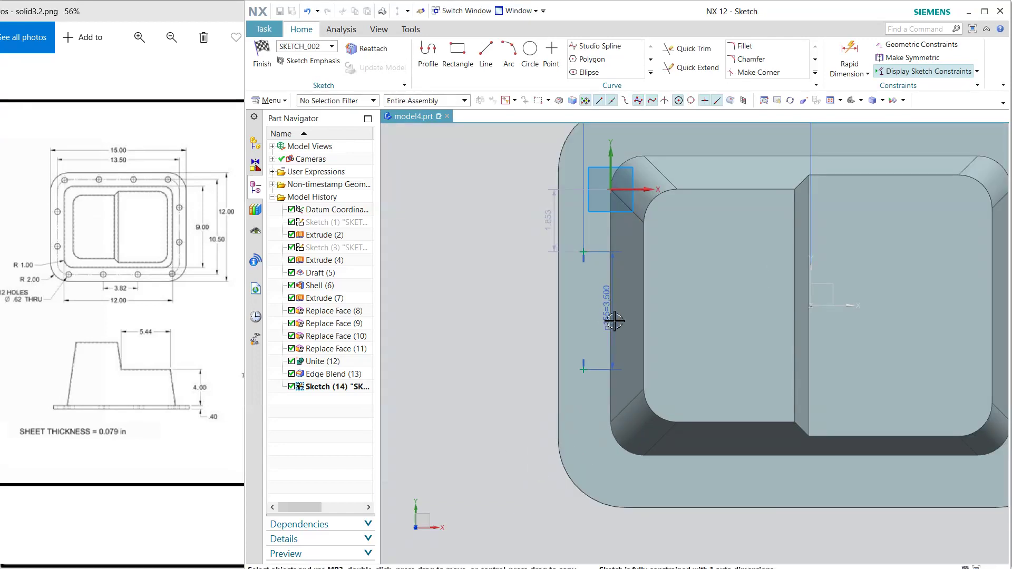
drag(609, 319, 506, 314)
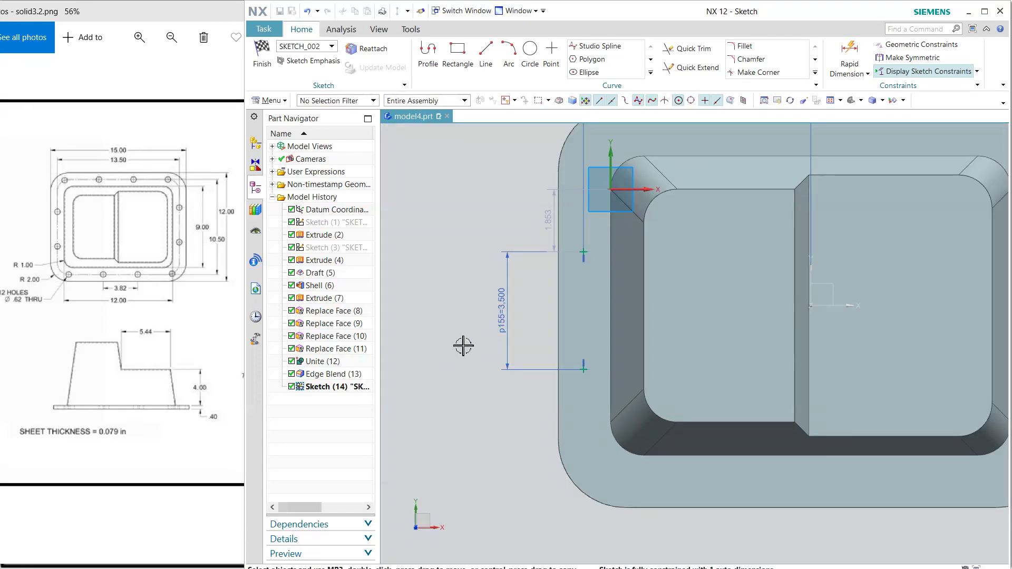
scroll(459, 331, down, 1)
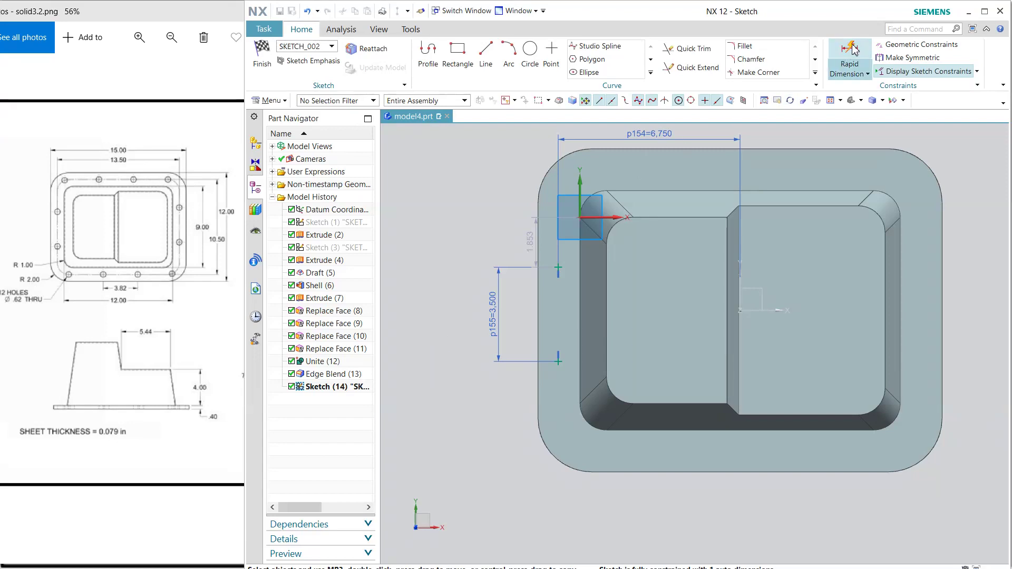
Dimension the upper flange point vertically from the horizontal centre axis at 3.5/2 in.
shift+middle_drag(739, 298, 786, 310)
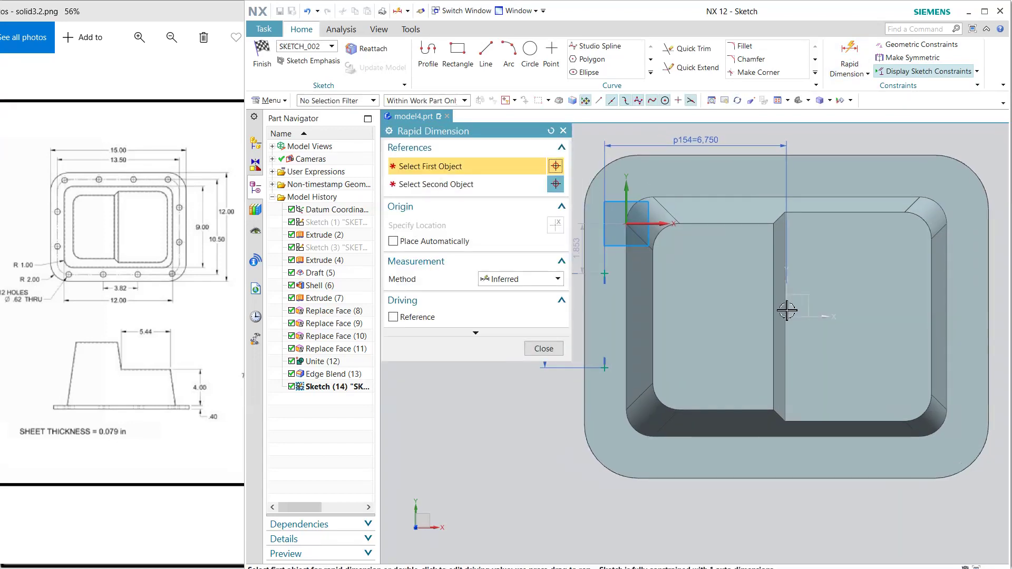
click(817, 317)
click(604, 273)
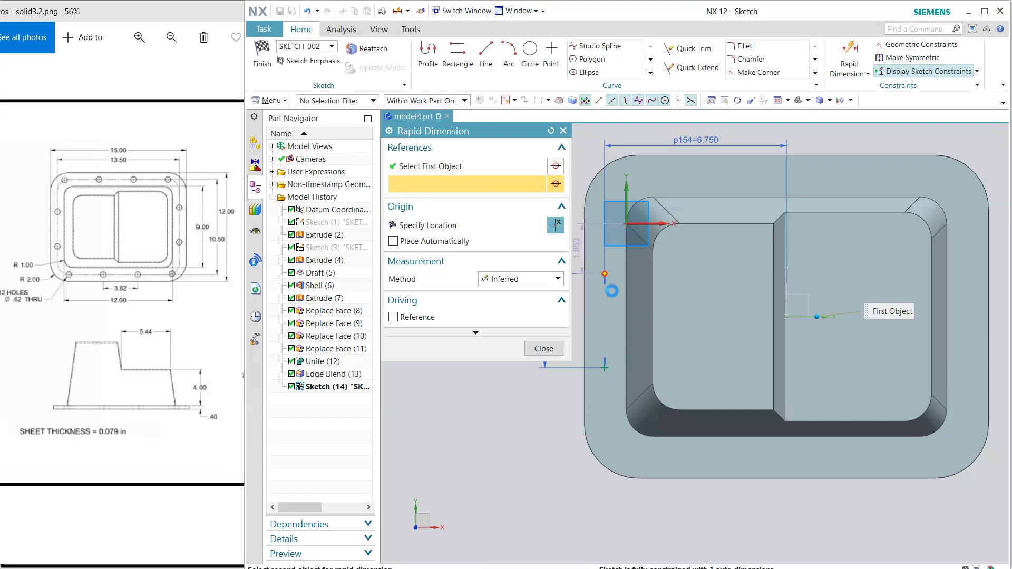
click(580, 292)
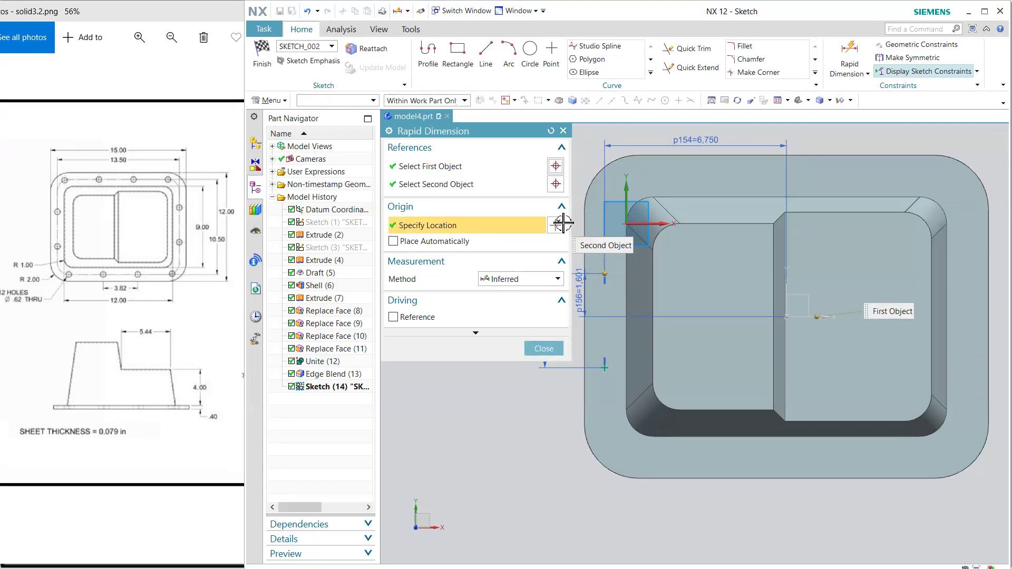
text(3.5/2)
key(Return)
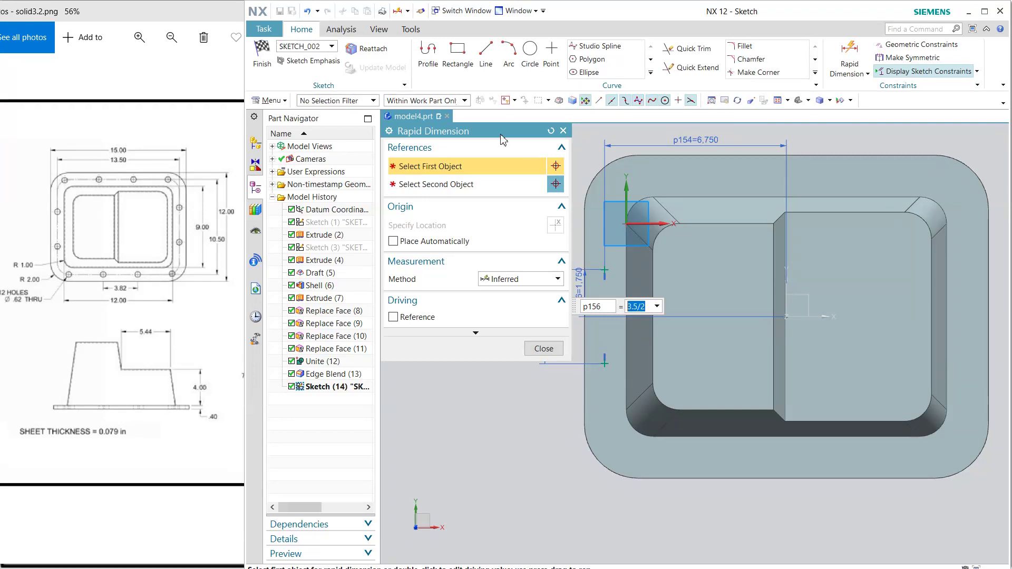
click(536, 348)
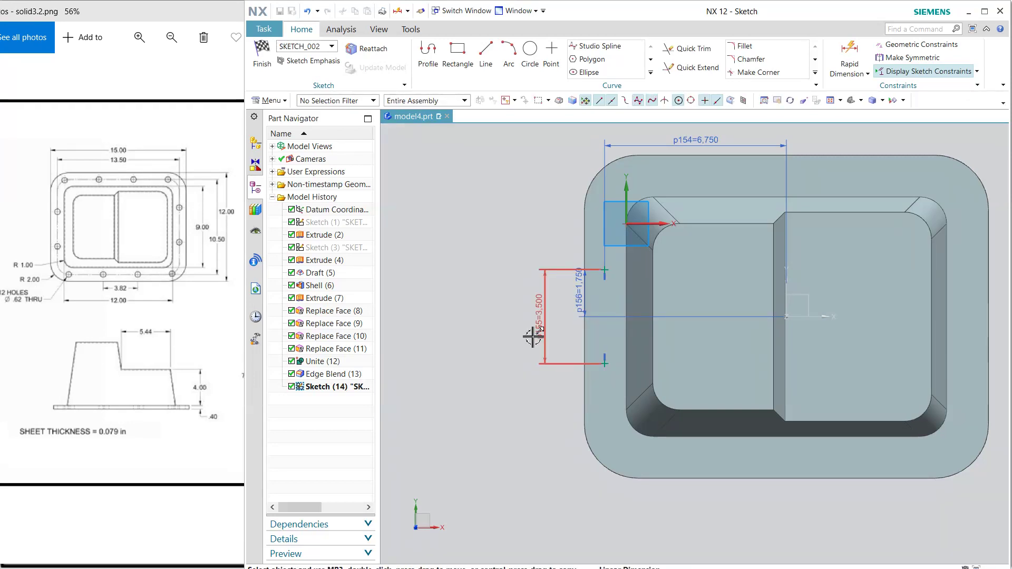
Finish the sketch and subtract simple holes, 0.62 in diameter and 2 in deep, from the flange at both sketch points.
click(262, 66)
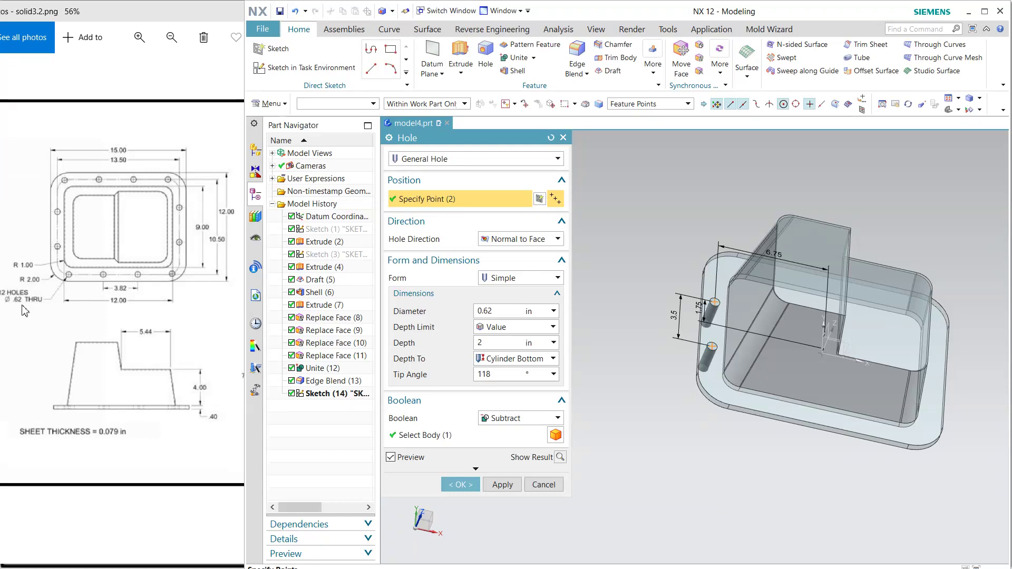
click(460, 485)
middle_drag(576, 445, 593, 425)
Mirror the two-hole feature about the datum plane midway along the flange's length, onto the opposite short side.
click(333, 389)
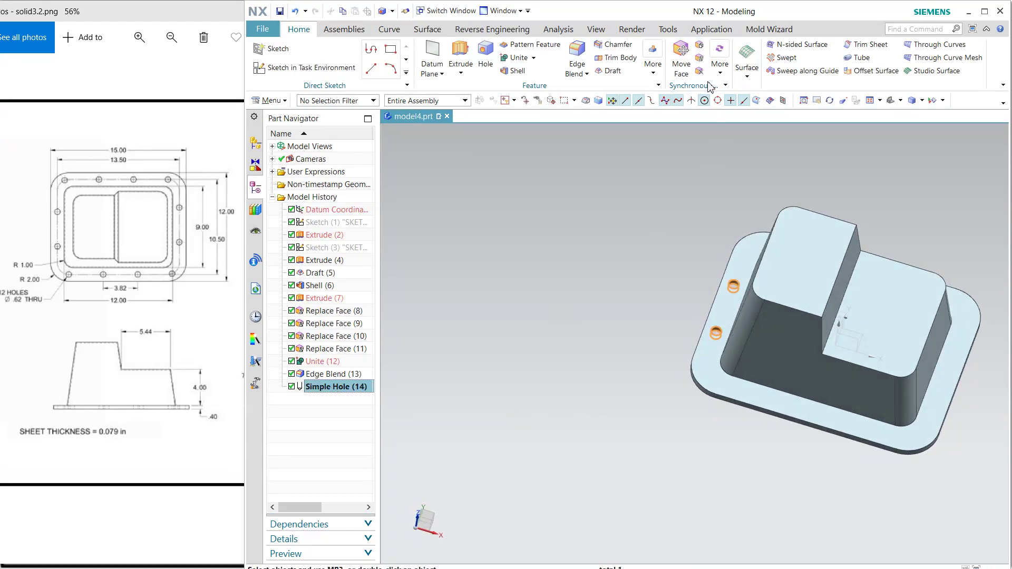
click(720, 62)
click(652, 63)
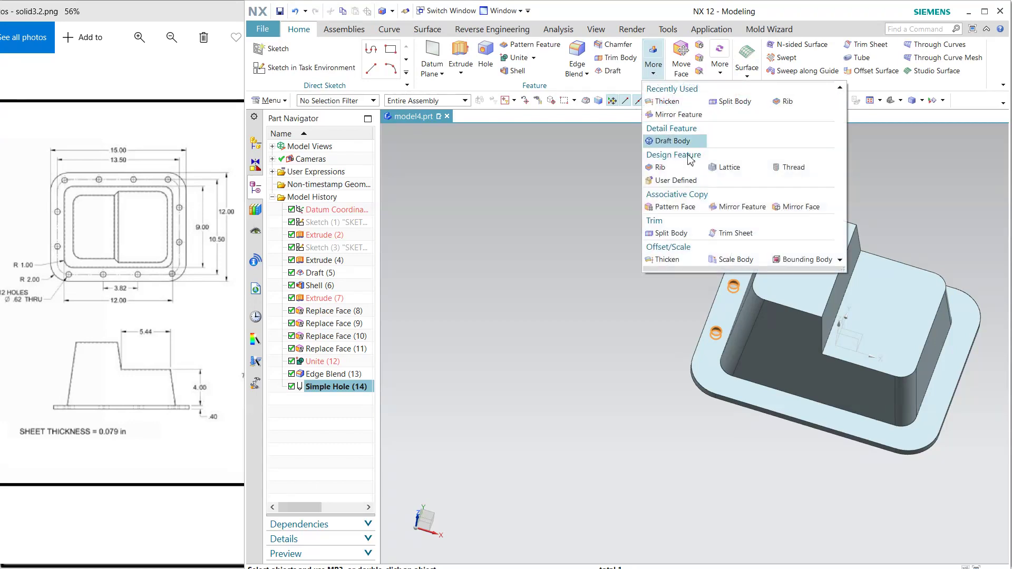
click(744, 205)
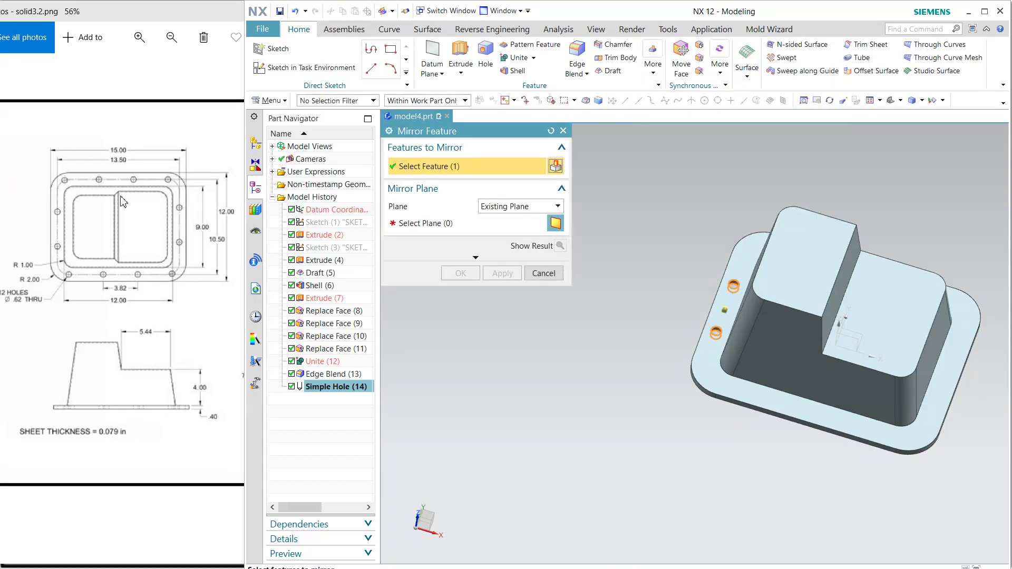
middle_click(585, 359)
middle_drag(585, 359, 584, 351)
click(855, 329)
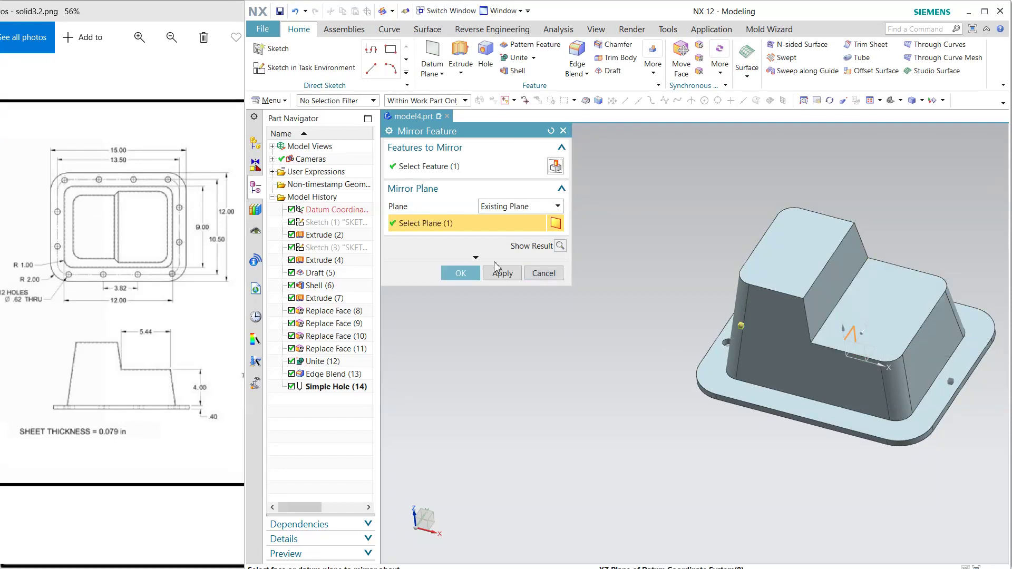
click(460, 273)
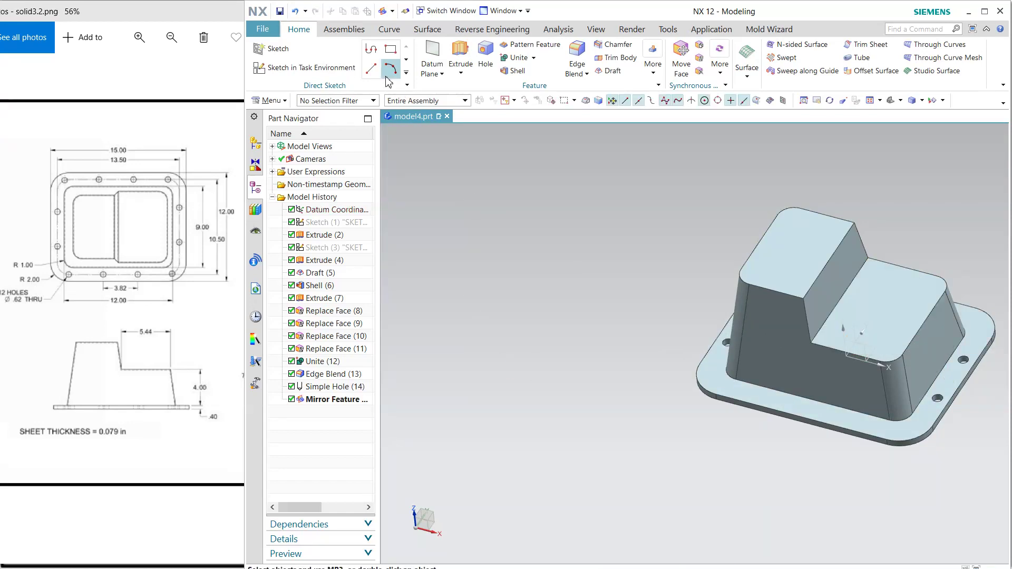
Create a new sketch on the flange's upper face, with its horizontal direction along the flange's long side.
click(284, 68)
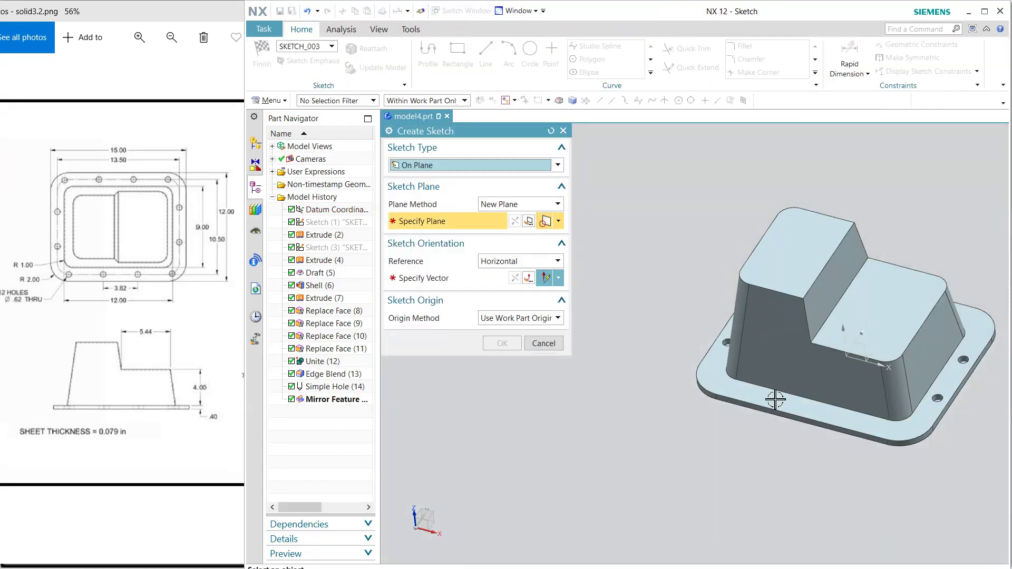
click(744, 392)
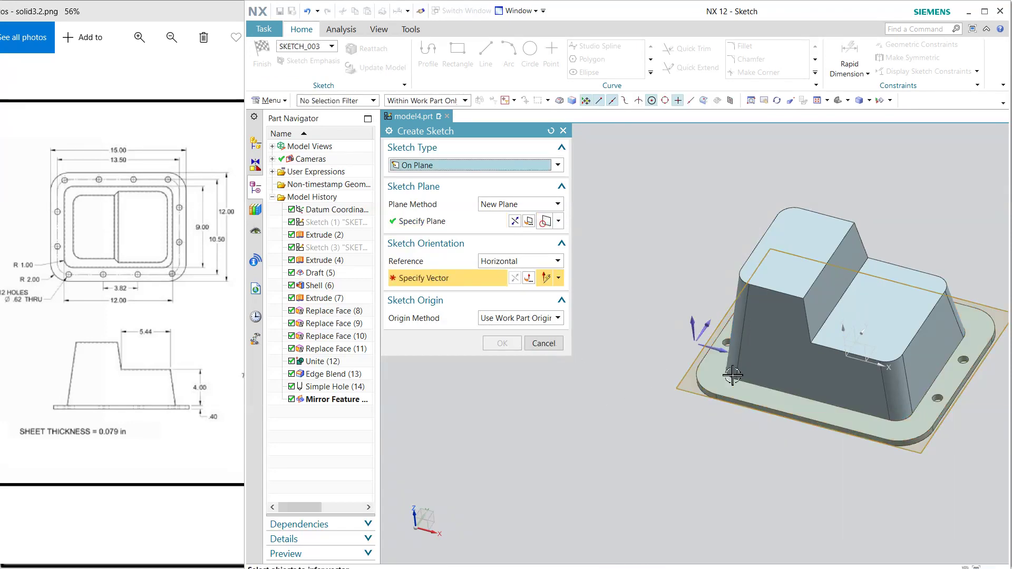
click(722, 350)
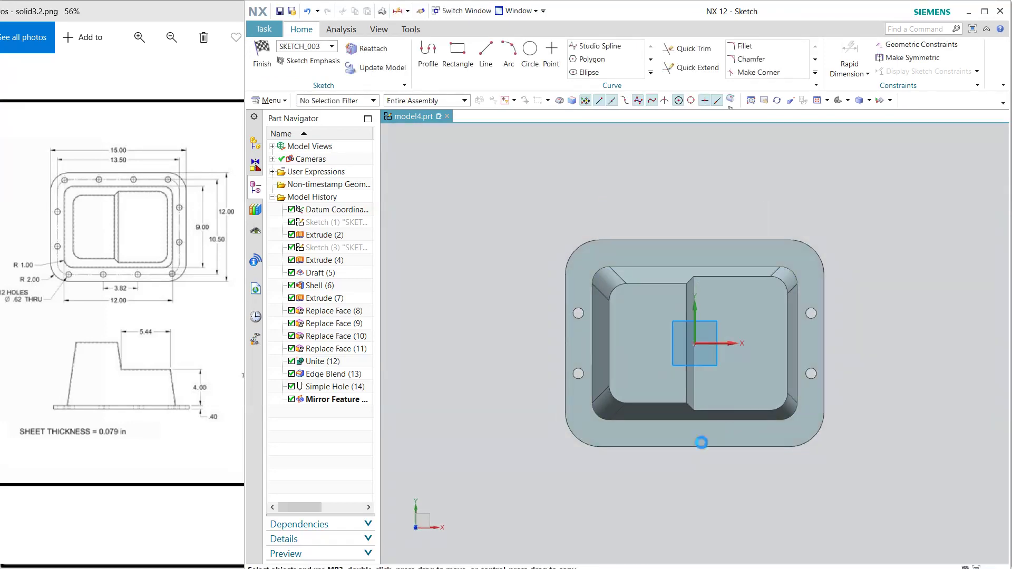
Sketch a 0.62 in diameter circle on the flange's front long side, toward the taller end.
click(530, 80)
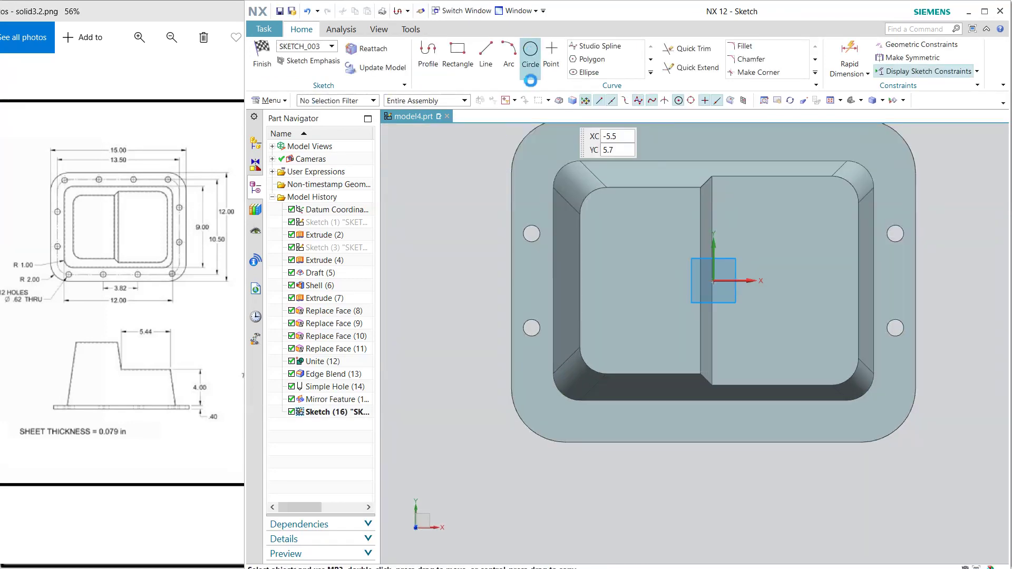
click(597, 426)
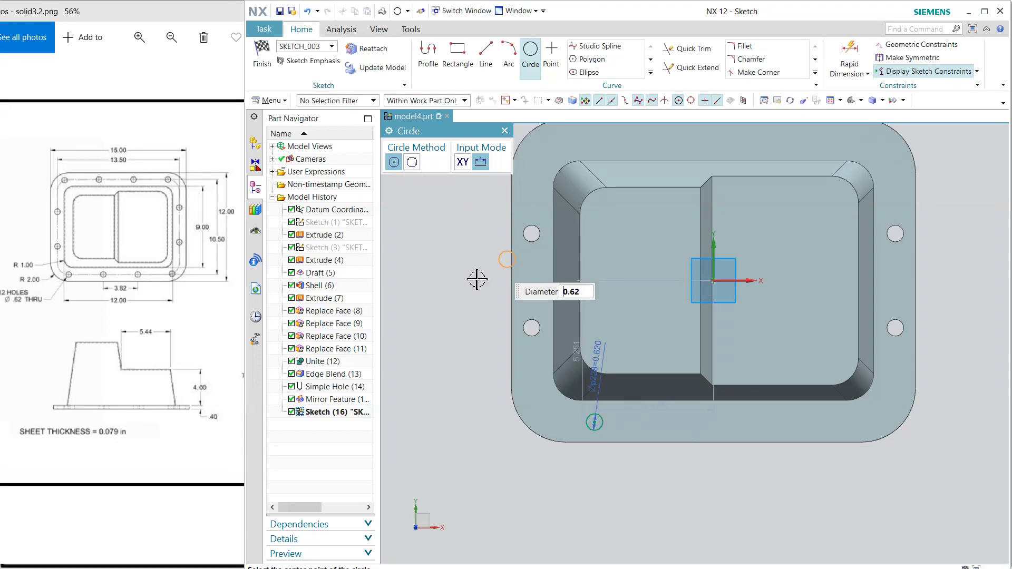
key(Escape)
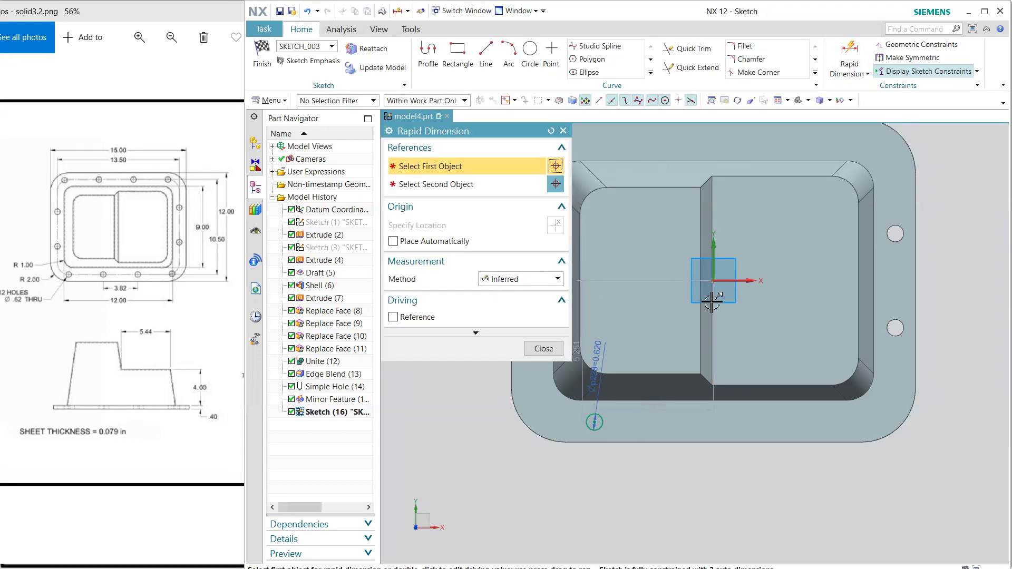
Dimension the circle's centre vertically from the horizontal sketch axis at 10.5/2 in.
click(745, 280)
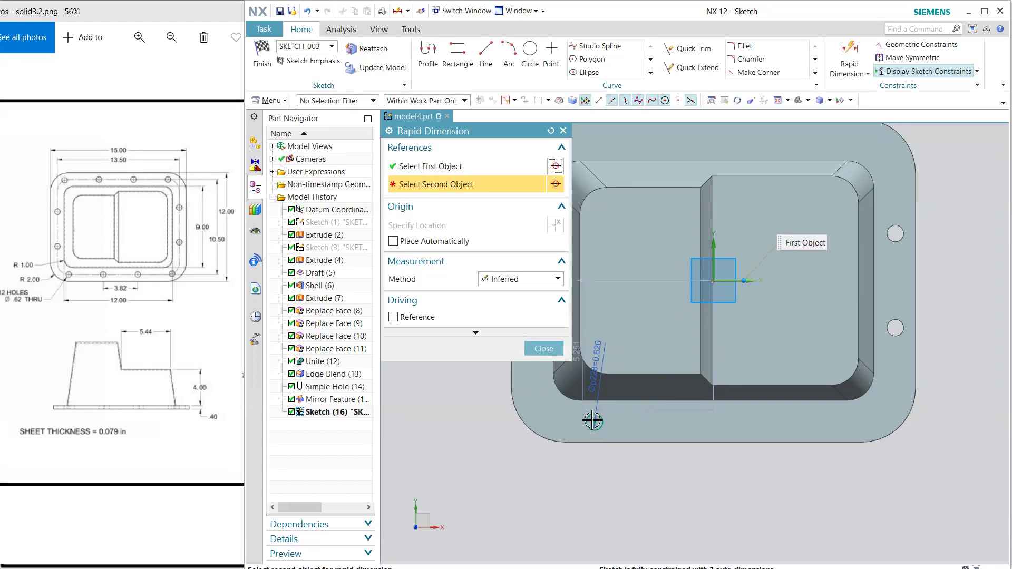
click(594, 422)
click(941, 350)
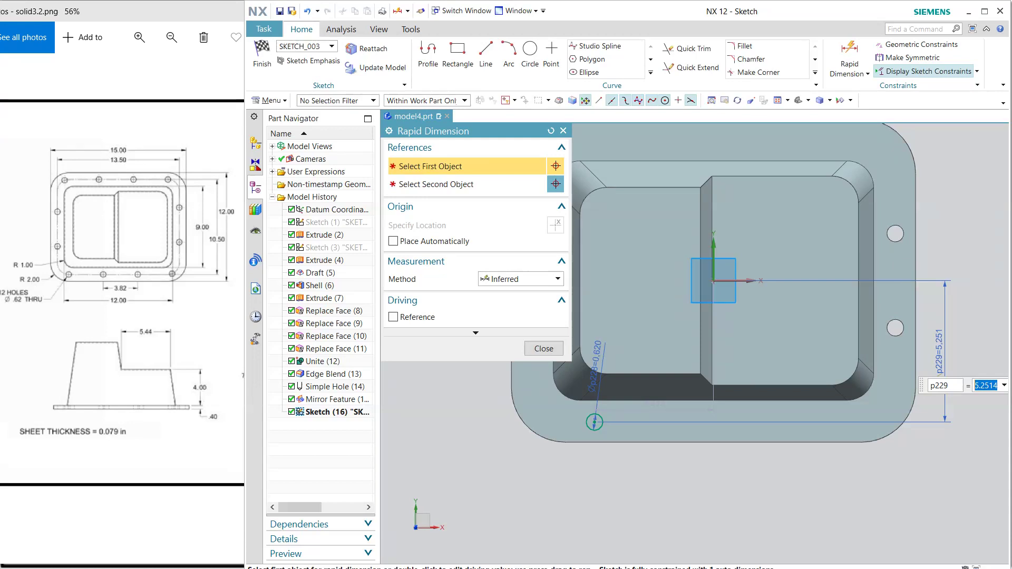
text(10.5/2)
key(Return)
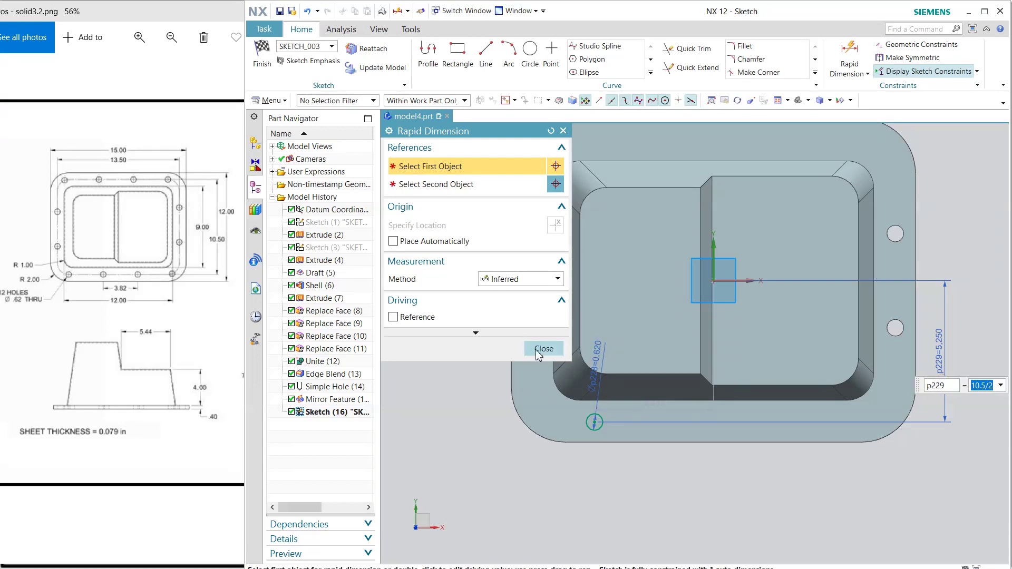
click(536, 350)
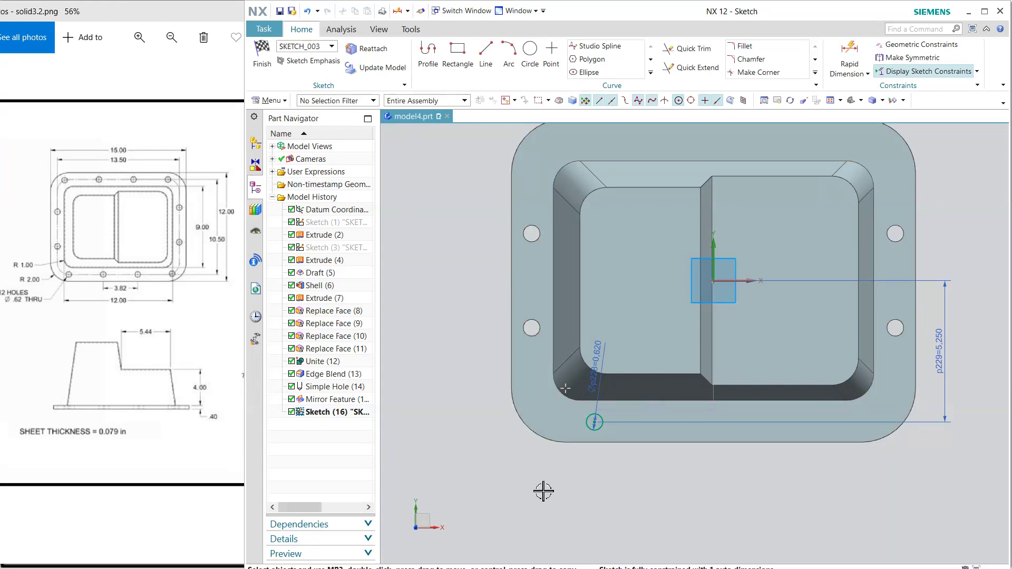
Dimension the circle's centre horizontally from the vertical sketch axis at 3.82/2 in.
click(850, 56)
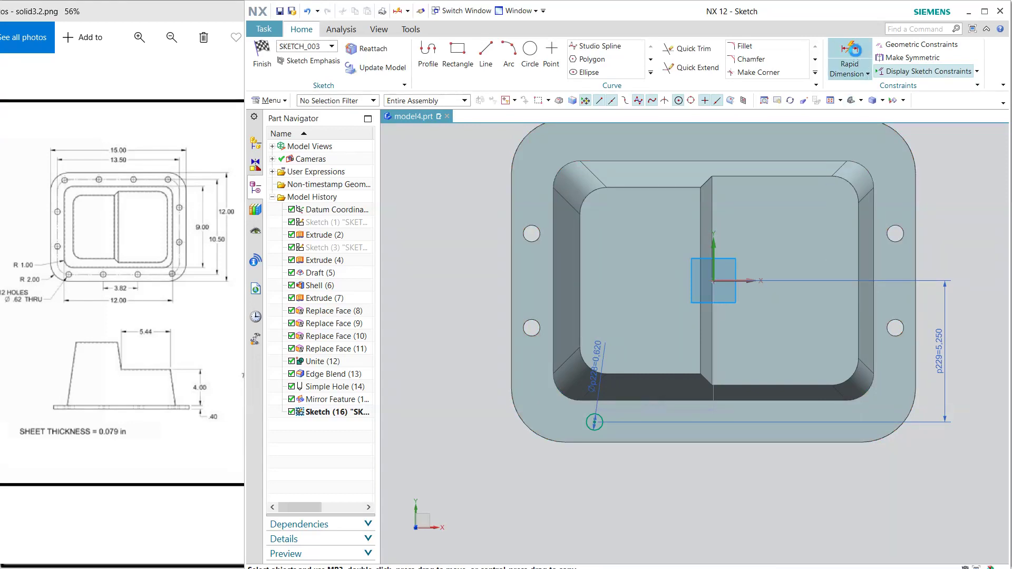
click(714, 256)
click(595, 423)
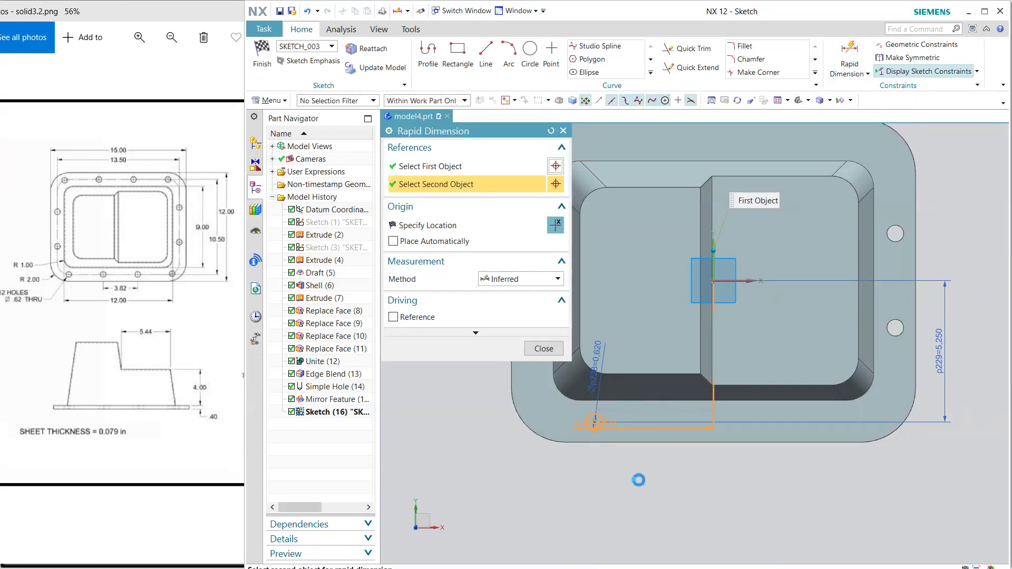
click(624, 481)
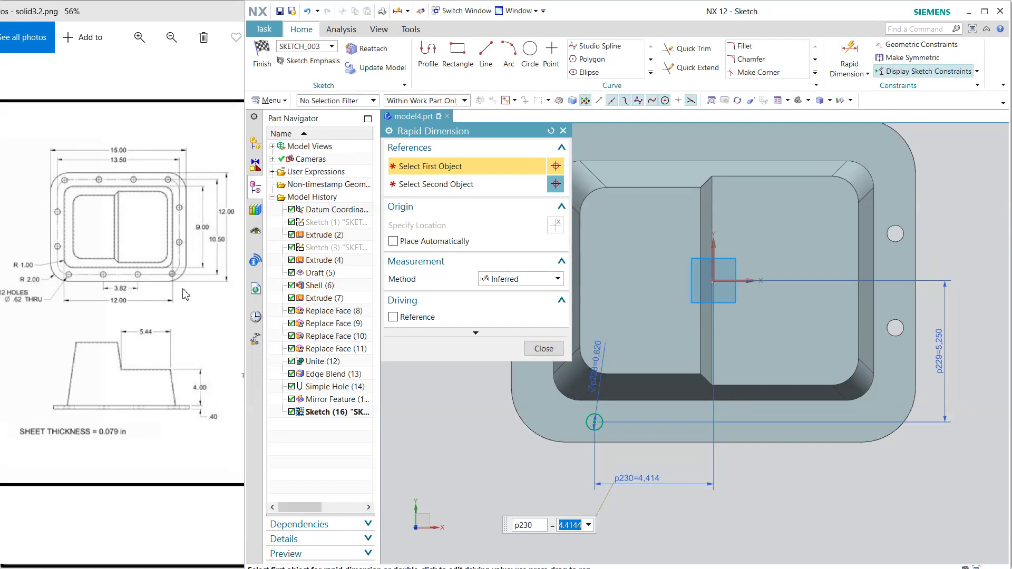
text(3.82/2)
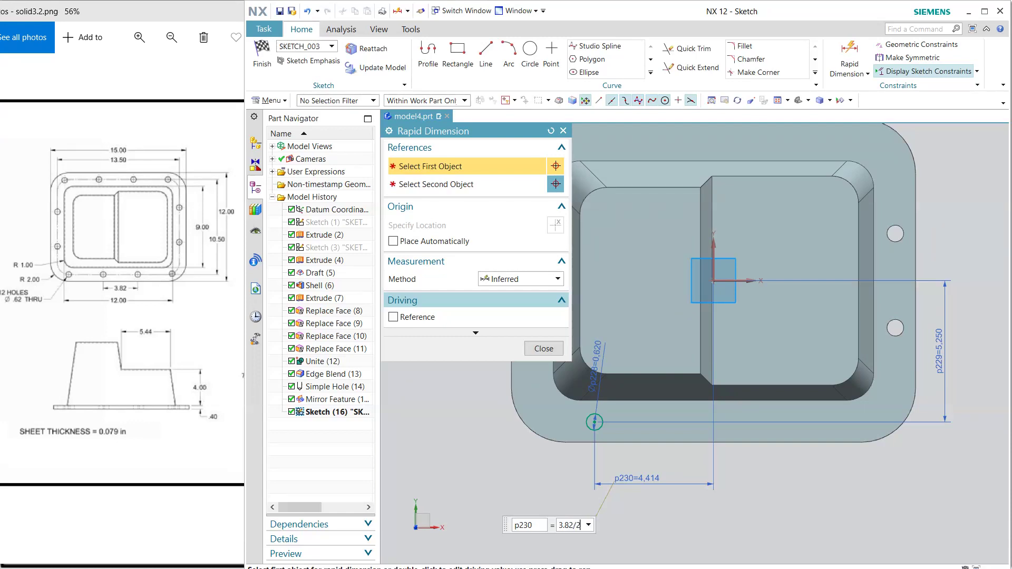
key(Return)
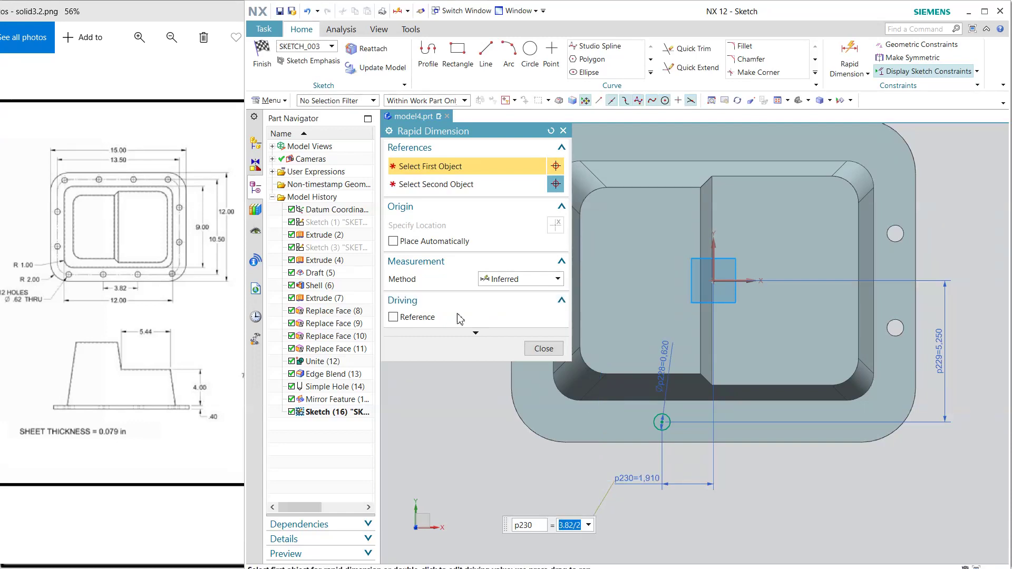
click(543, 349)
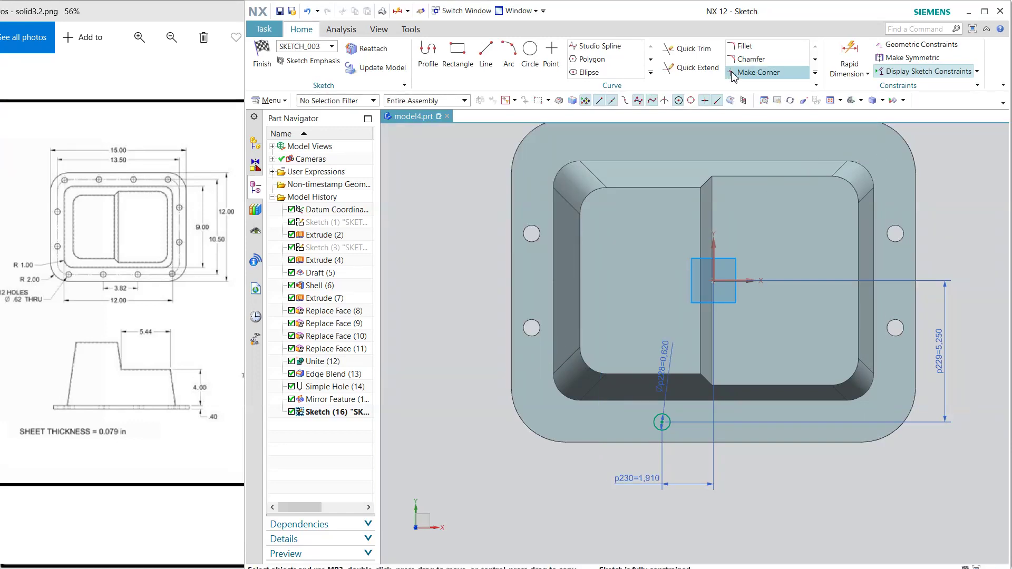
Mirror the 0.62 in circle on the flange's front long side about the vertical sketch axis.
click(815, 73)
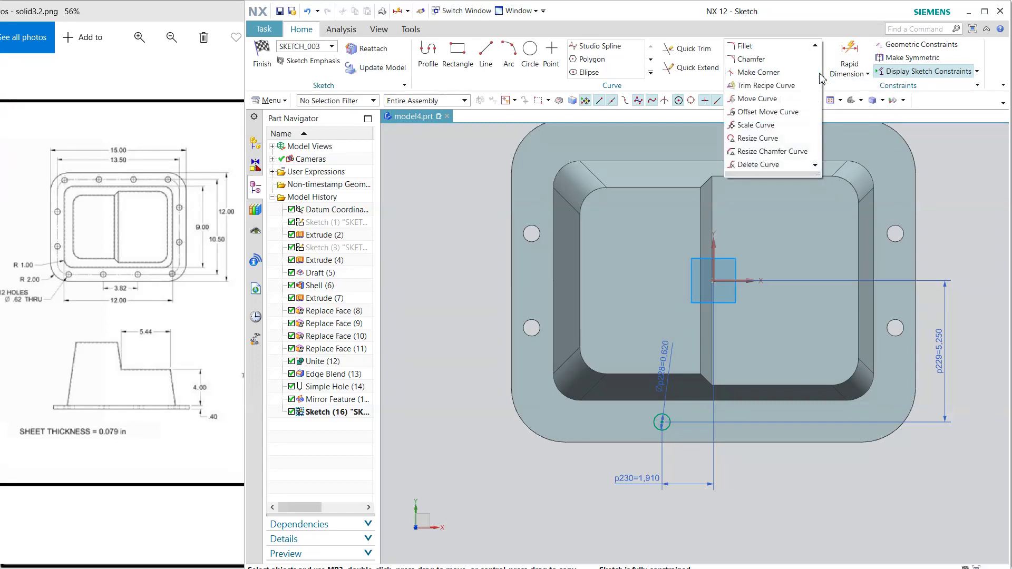
click(651, 72)
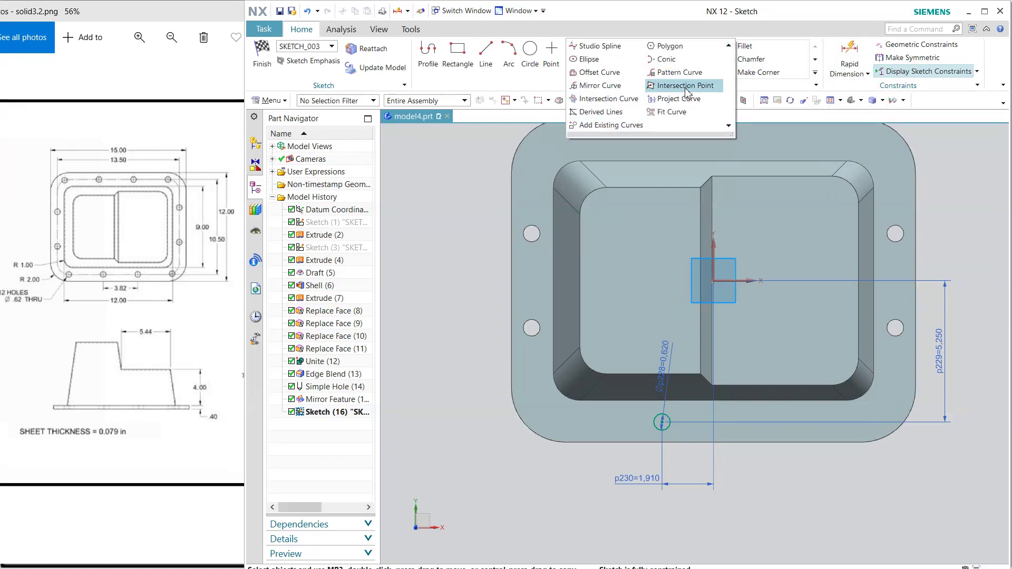
click(600, 85)
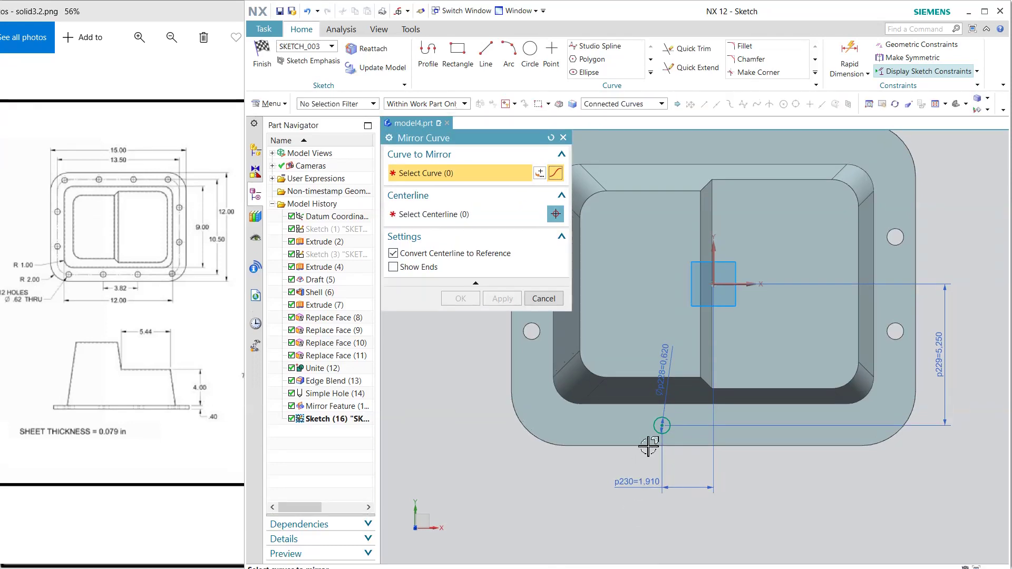
click(657, 438)
click(443, 222)
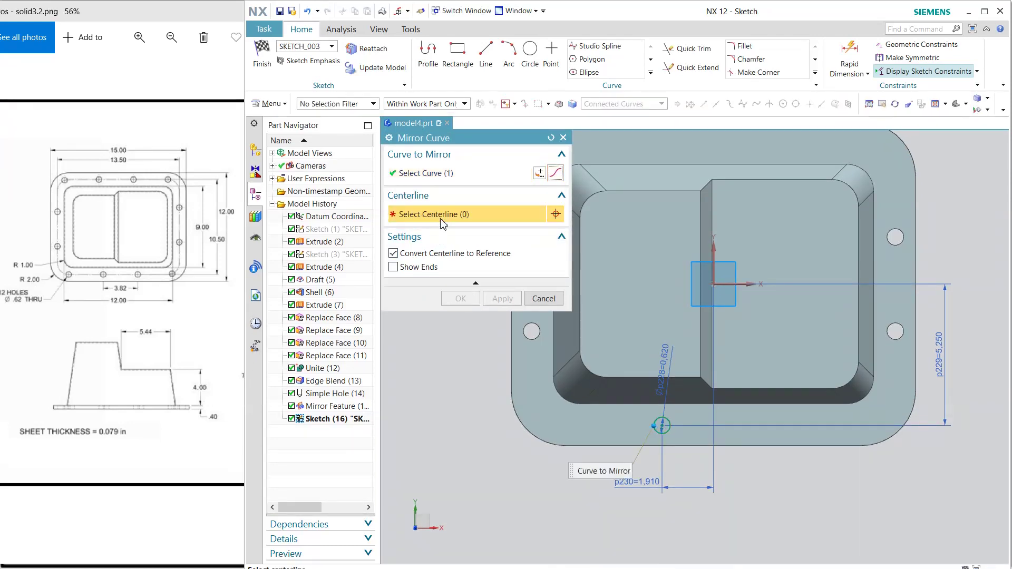
click(716, 258)
click(469, 297)
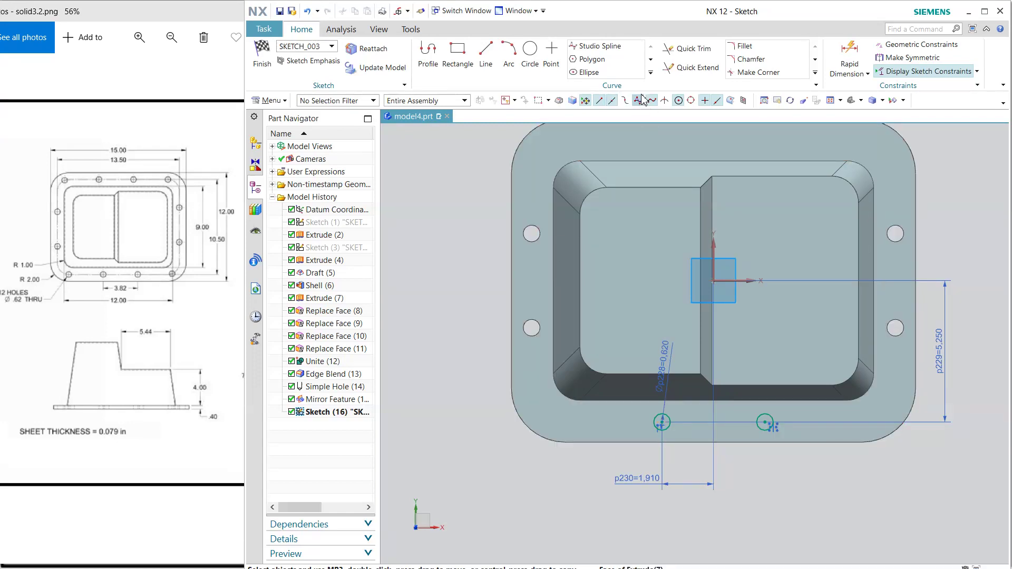
Sketch a circle about 0.83 in in diameter near the front corner at the taller end and make it equal to the 0.62 in circle.
click(651, 73)
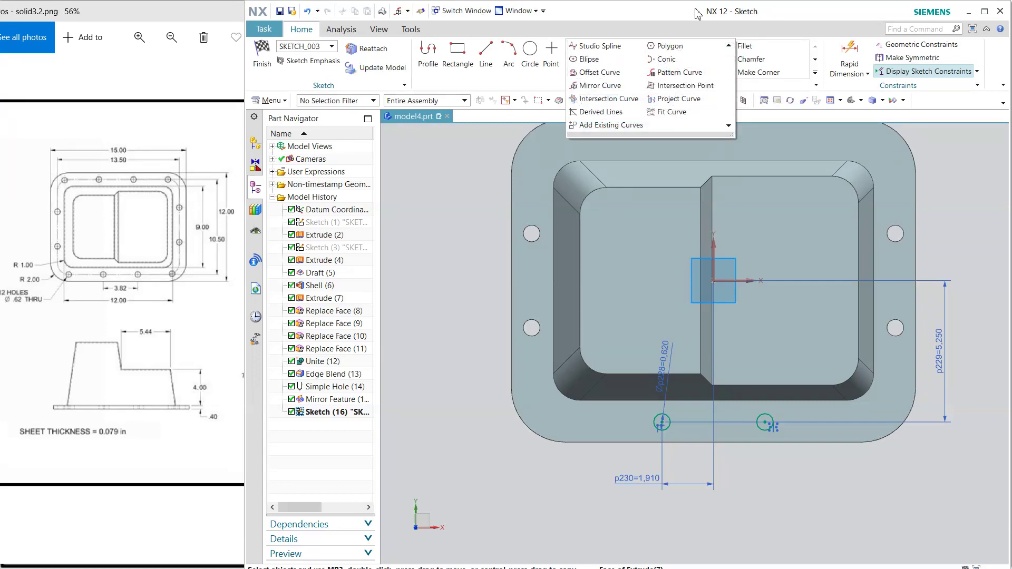
click(815, 73)
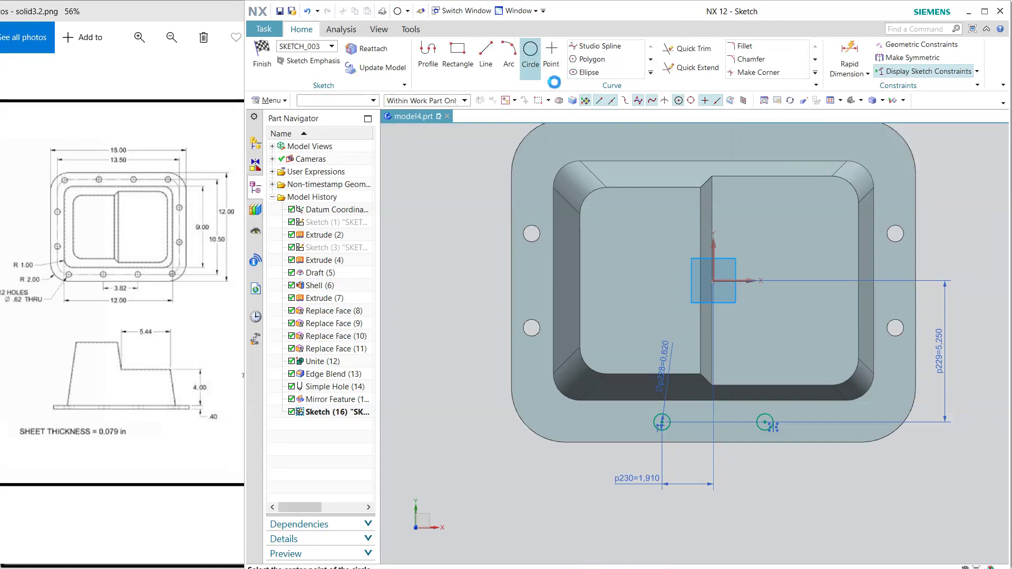
click(530, 53)
click(578, 423)
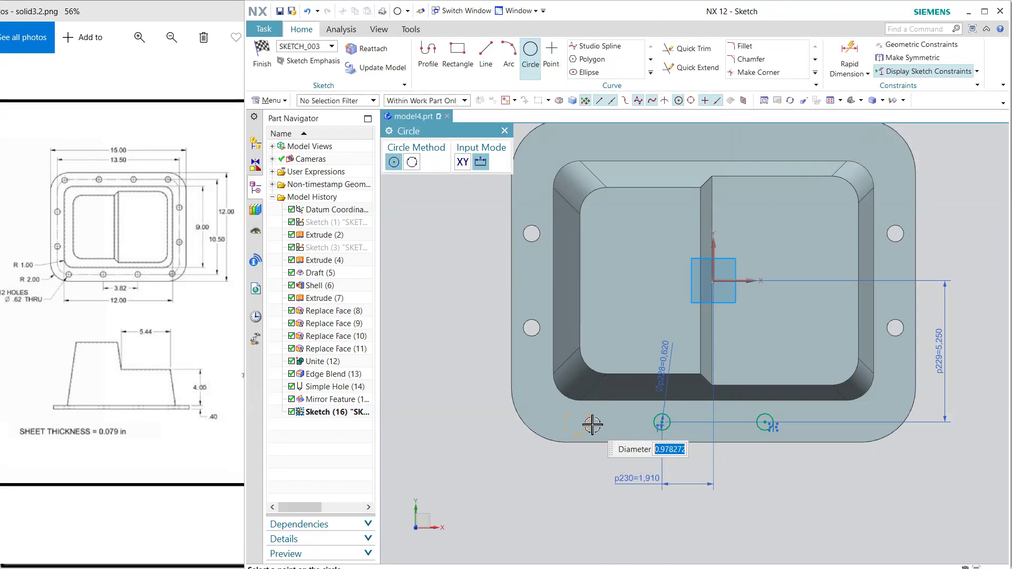
click(589, 422)
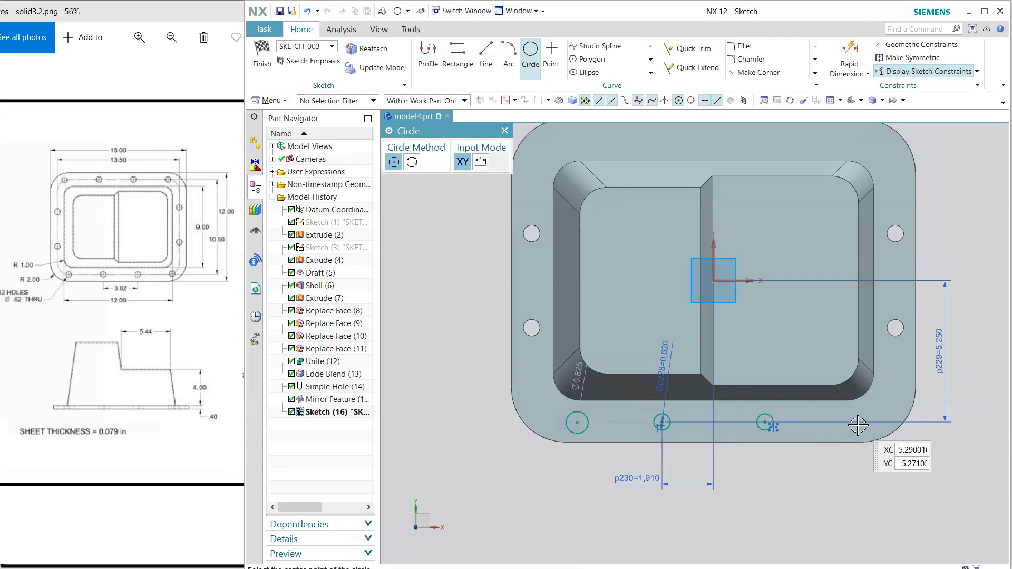
key(Escape)
click(578, 422)
click(674, 432)
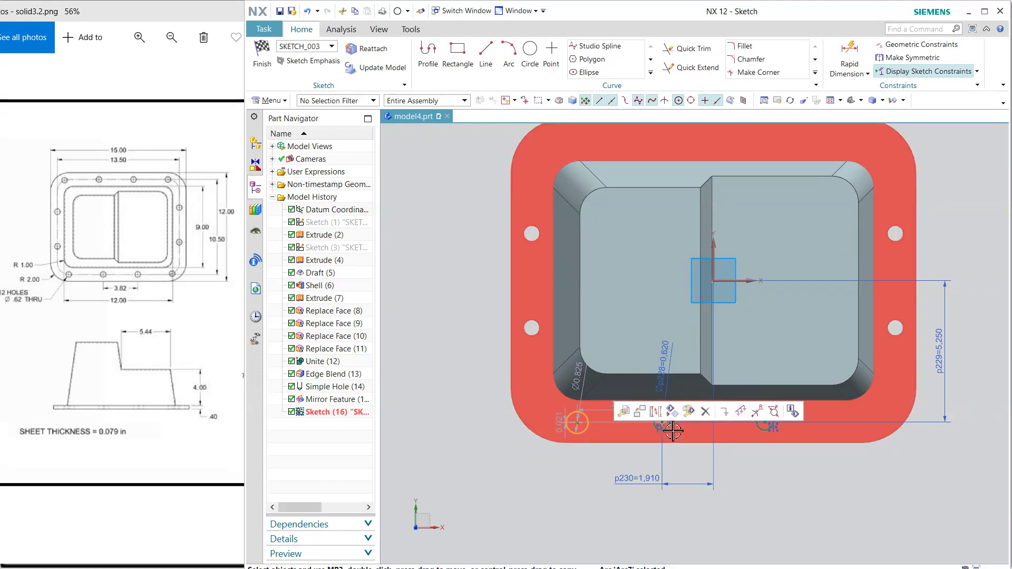
click(669, 427)
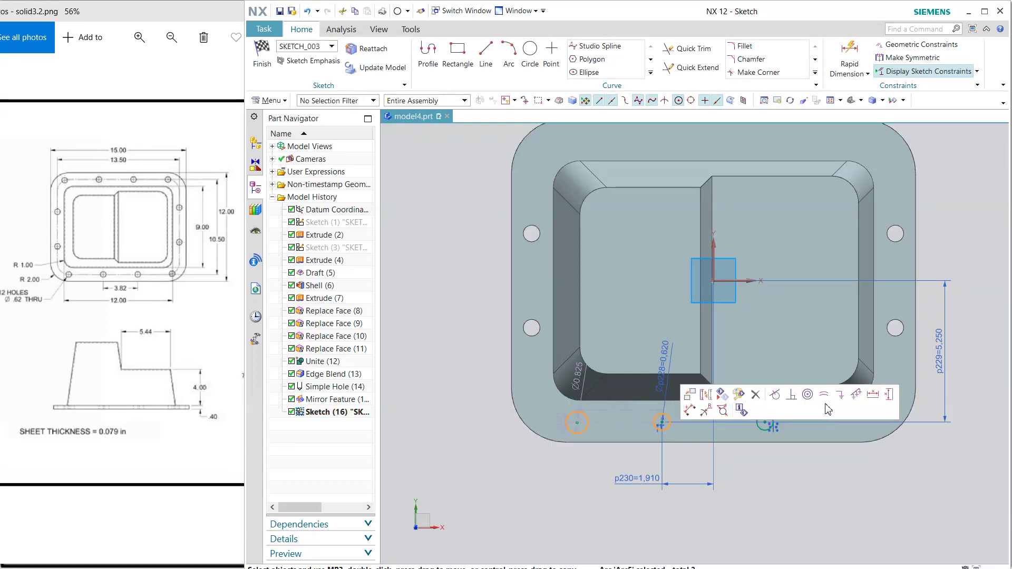
click(824, 395)
Align the corner circle's centre horizontally with the adjacent circle's centre and set their horizontal spacing to 3.82 in.
scroll(594, 453, up, 5)
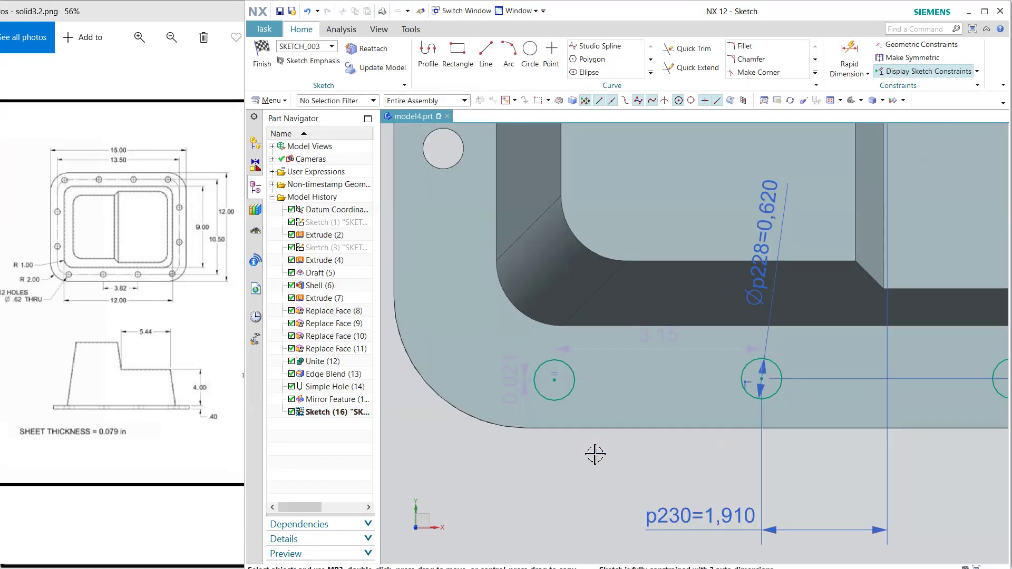
click(544, 362)
click(804, 362)
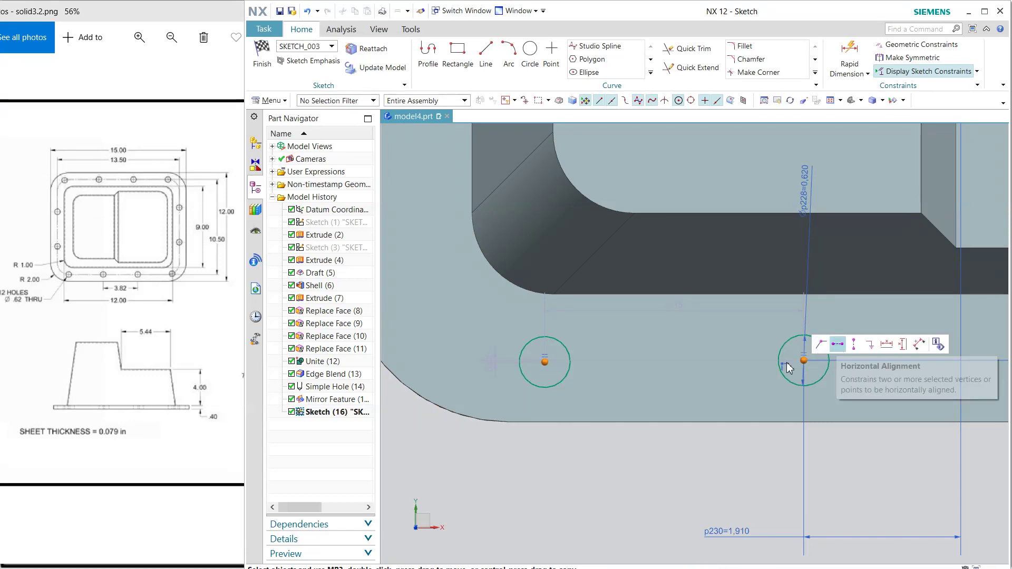
click(838, 345)
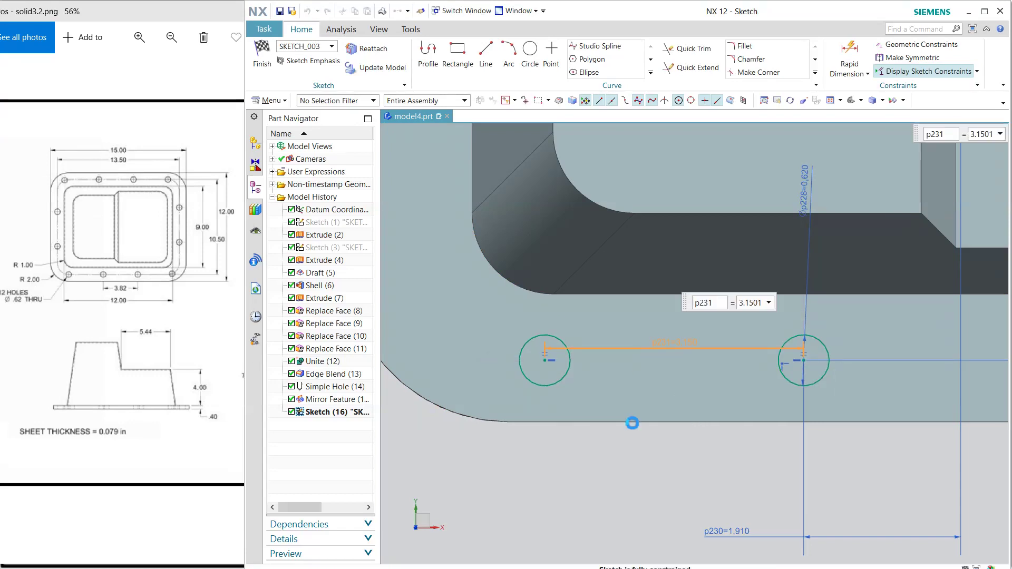
text(3.82)
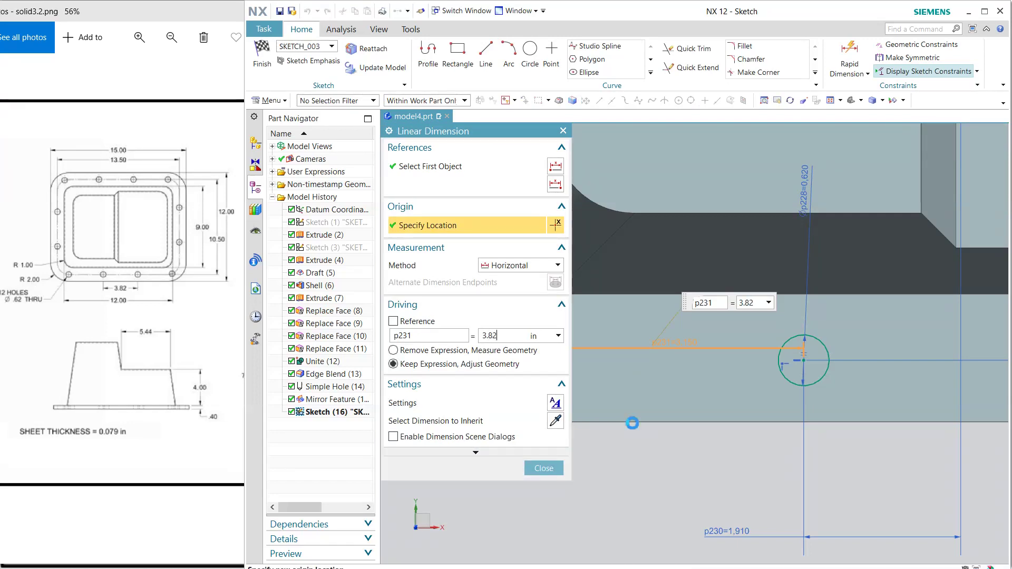
click(544, 468)
scroll(564, 467, down, 5)
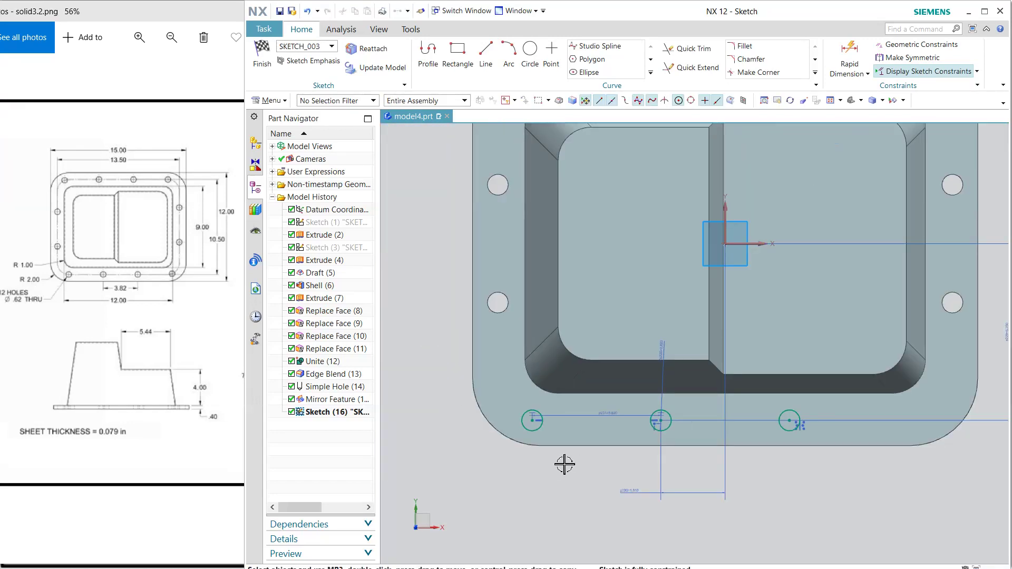
Mirror the corner circle at the taller end about the vertical sketch axis.
click(652, 73)
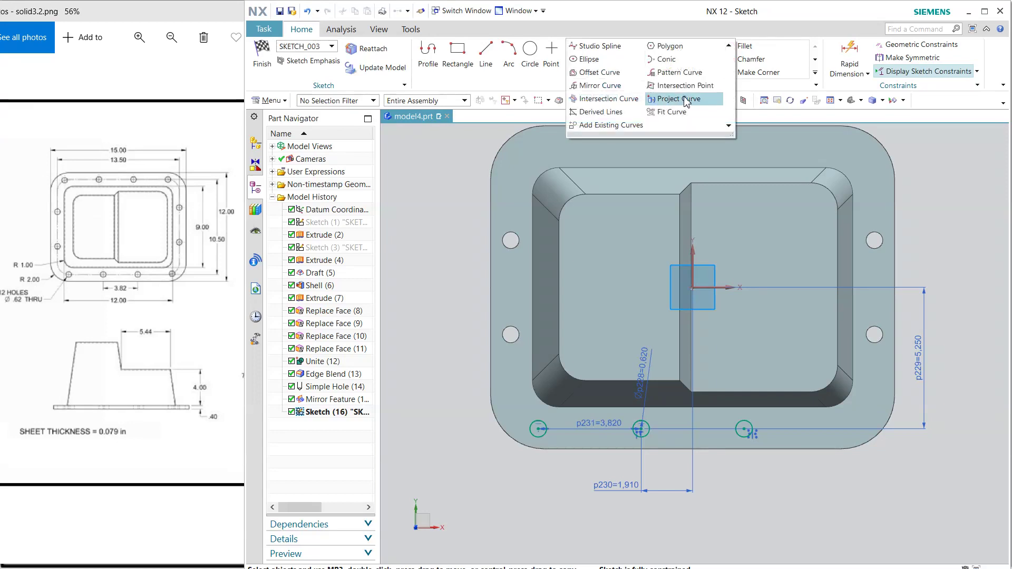
click(591, 86)
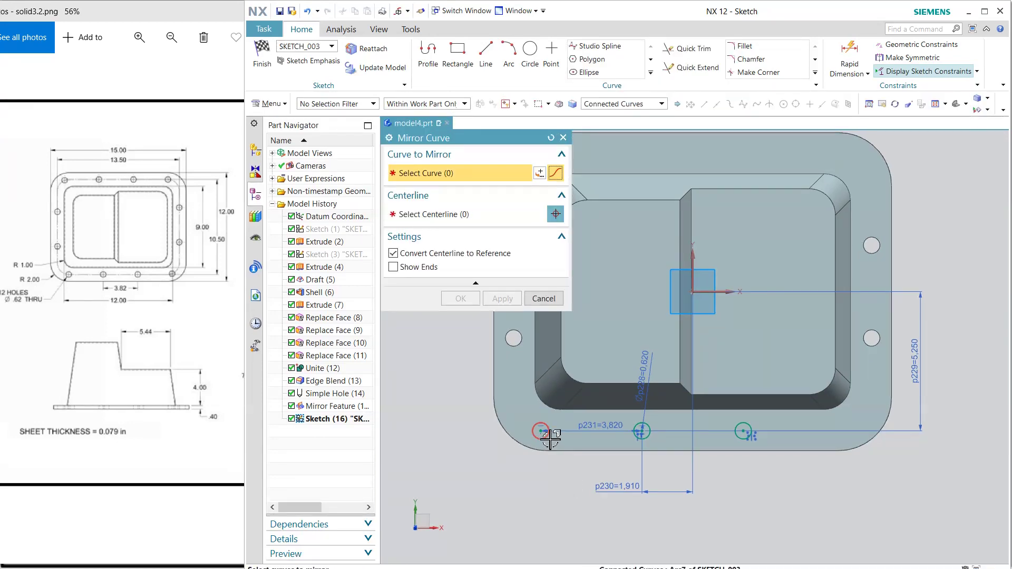
click(531, 429)
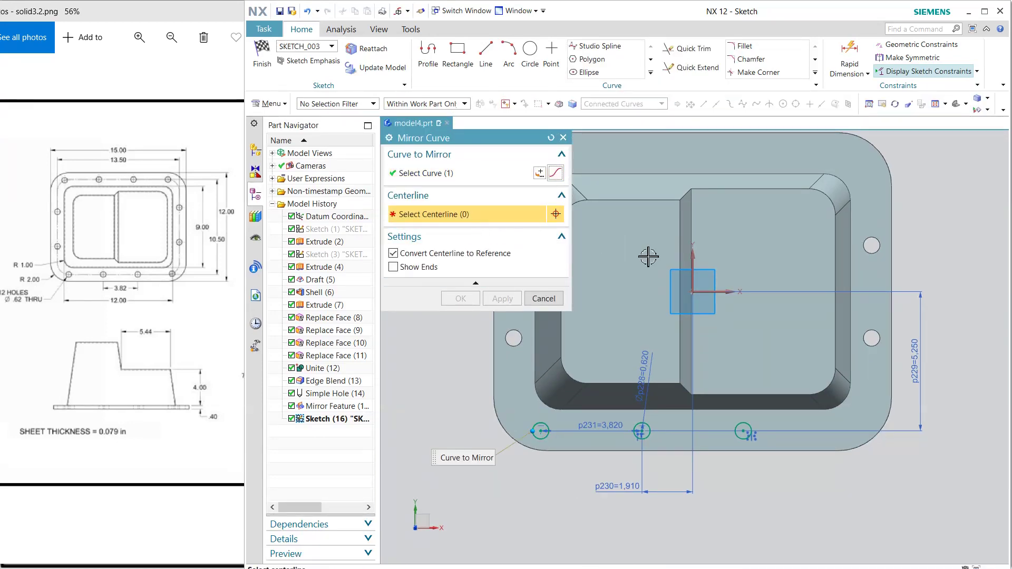
click(692, 262)
click(501, 299)
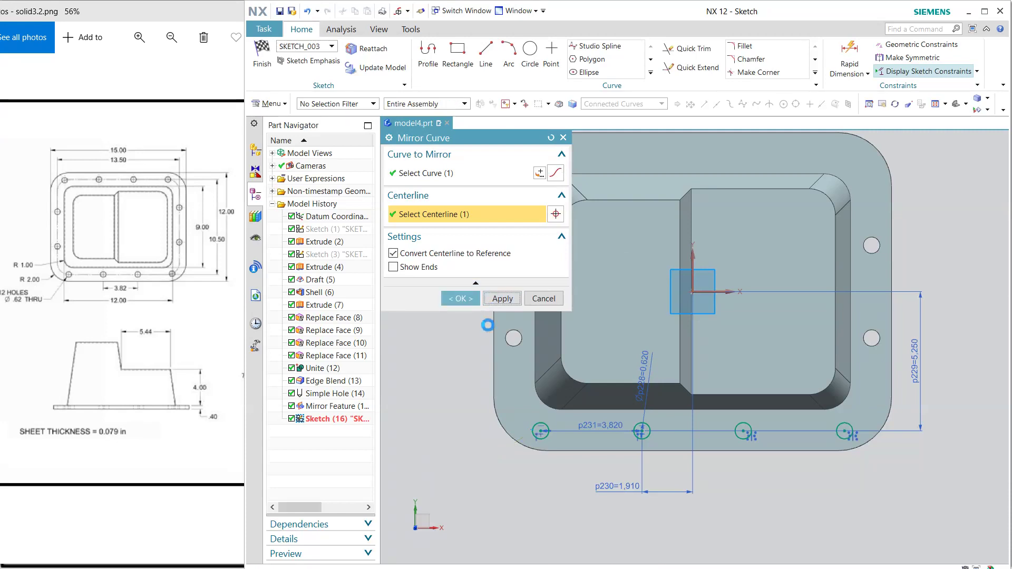
Mirror all four front circles about the horizontal sketch axis and finish the sketch.
drag(469, 415, 879, 444)
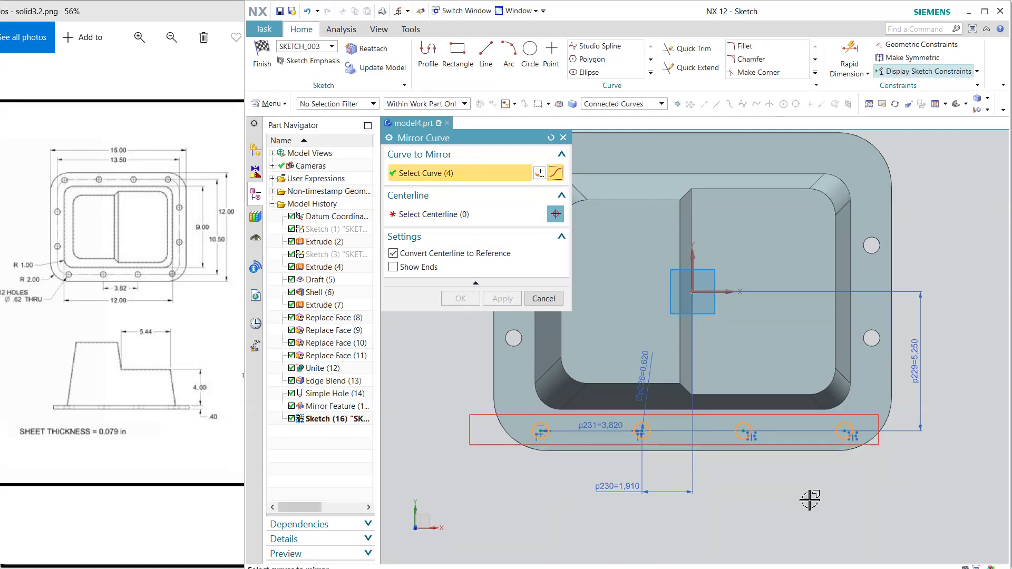
click(487, 216)
click(715, 293)
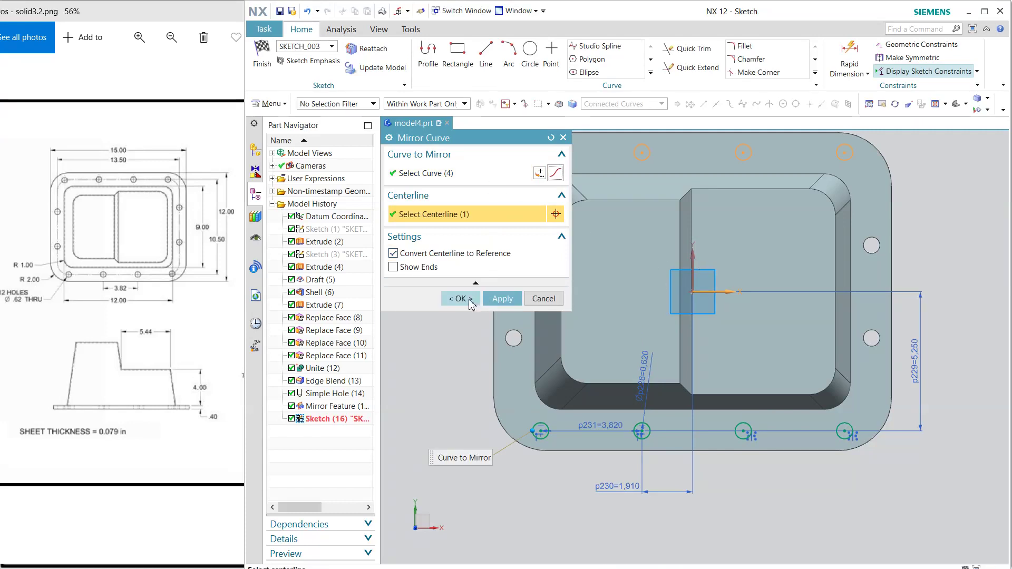
click(461, 298)
click(262, 63)
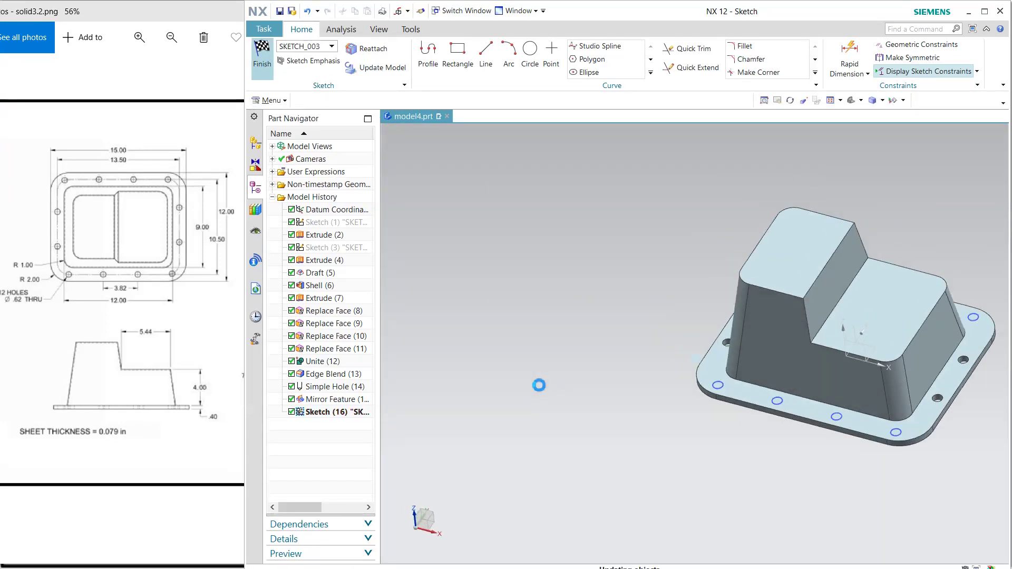
Cut eight holes through the flange by extruding all the sketched circles from 0.4 to 0 in with the direction reversed.
click(460, 55)
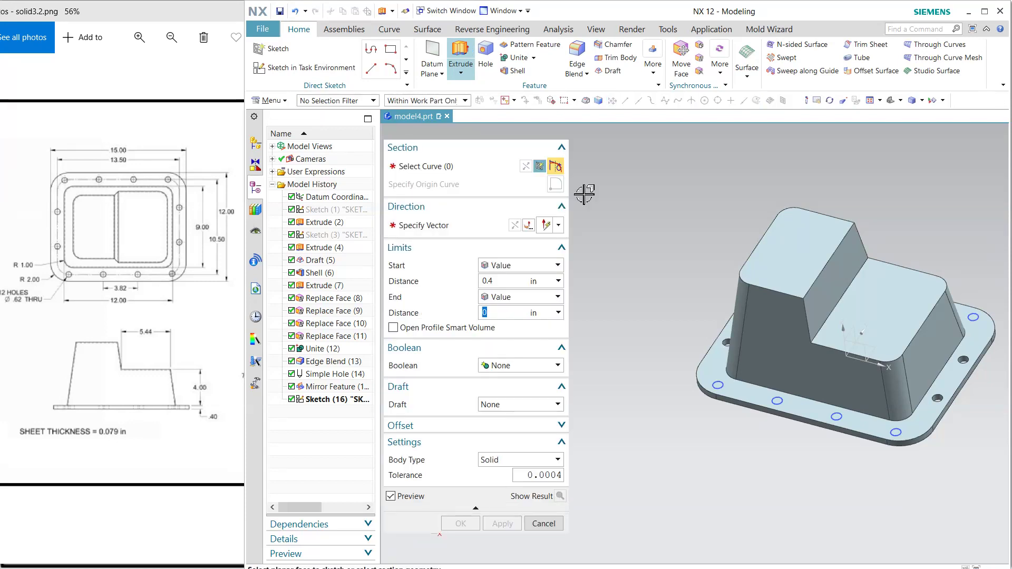
click(634, 104)
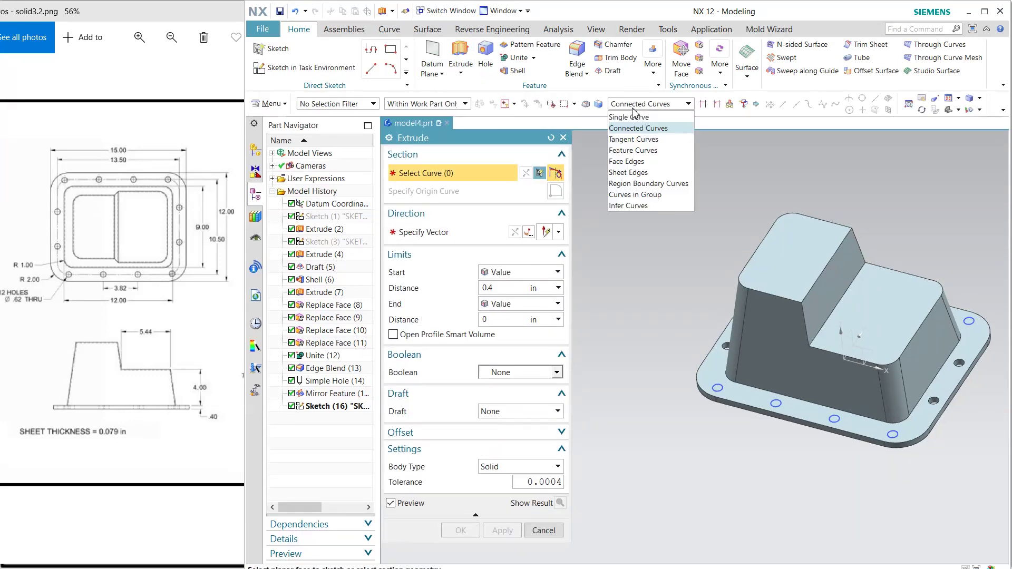
click(630, 206)
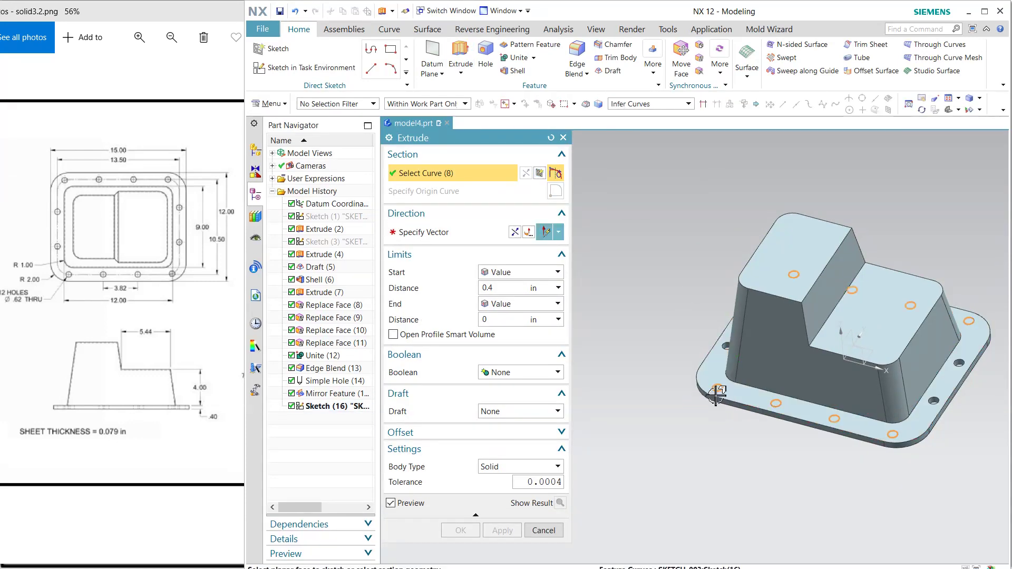
click(718, 393)
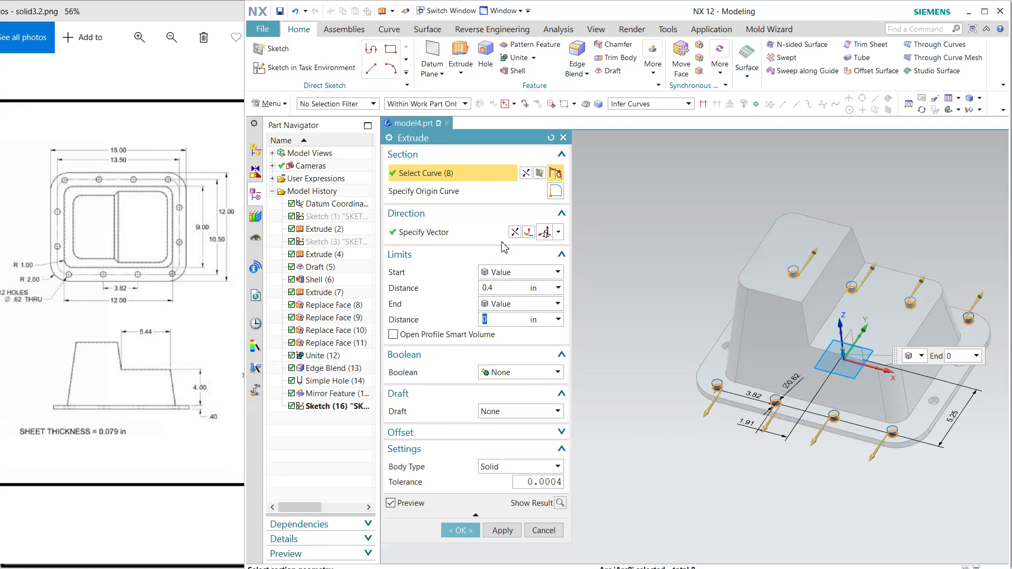
click(514, 232)
click(505, 409)
click(460, 549)
Hide the datum coordinate system and the hole sketch, and fit the whole cover in the view.
mouse_move(615, 425)
middle_down()
mouse_move(615, 459)
mouse_move(619, 418)
middle_up()
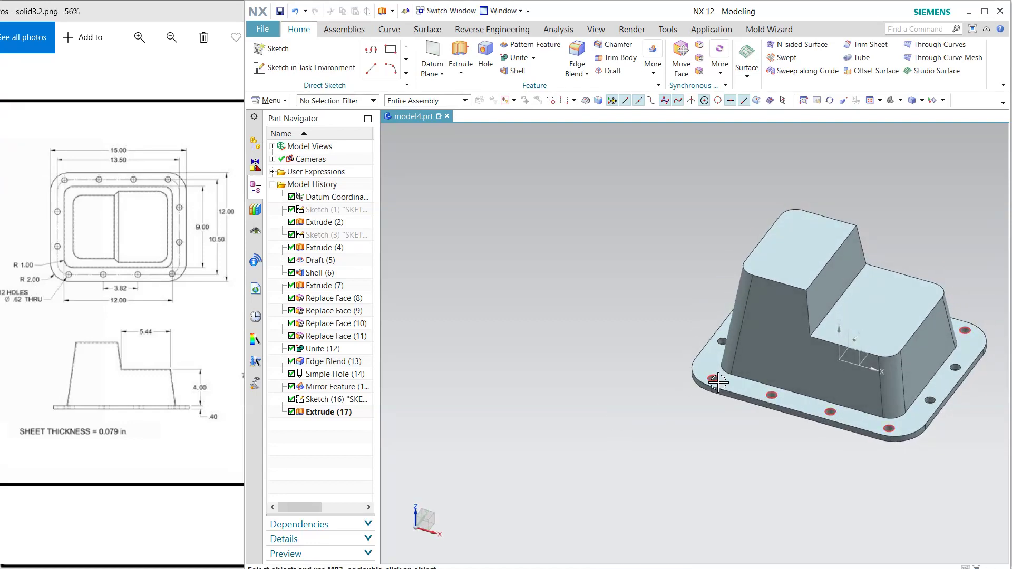
key(Escape)
key(ctrl+f)
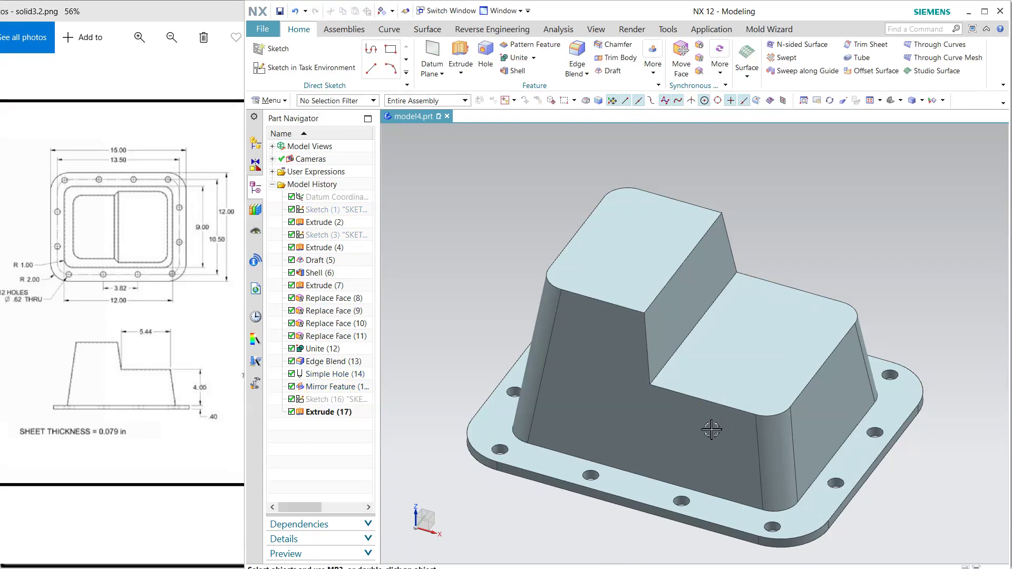
Display the cover with True Shading, including shadows, floor reflection and floor grid.
click(617, 34)
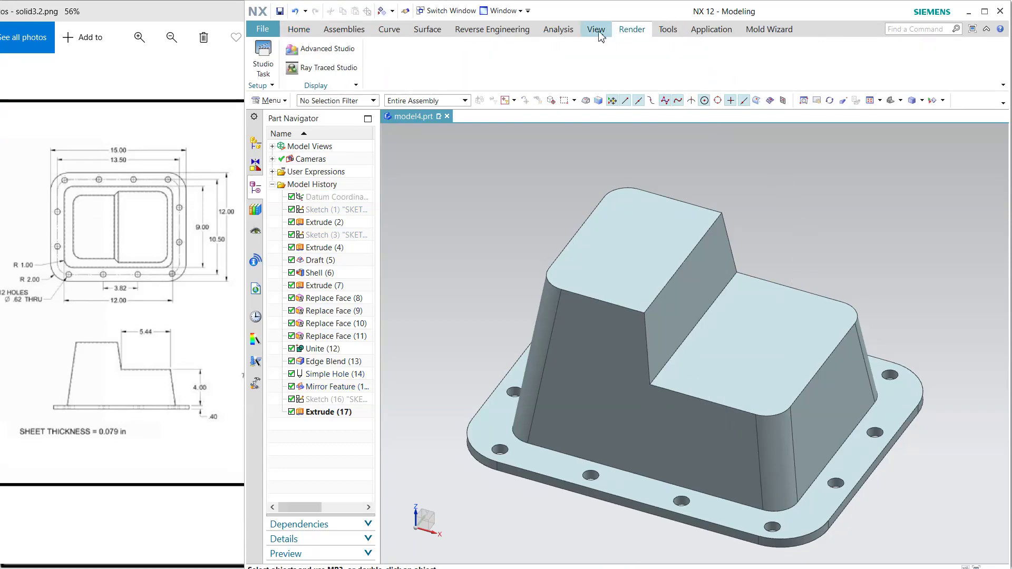
click(596, 30)
click(815, 62)
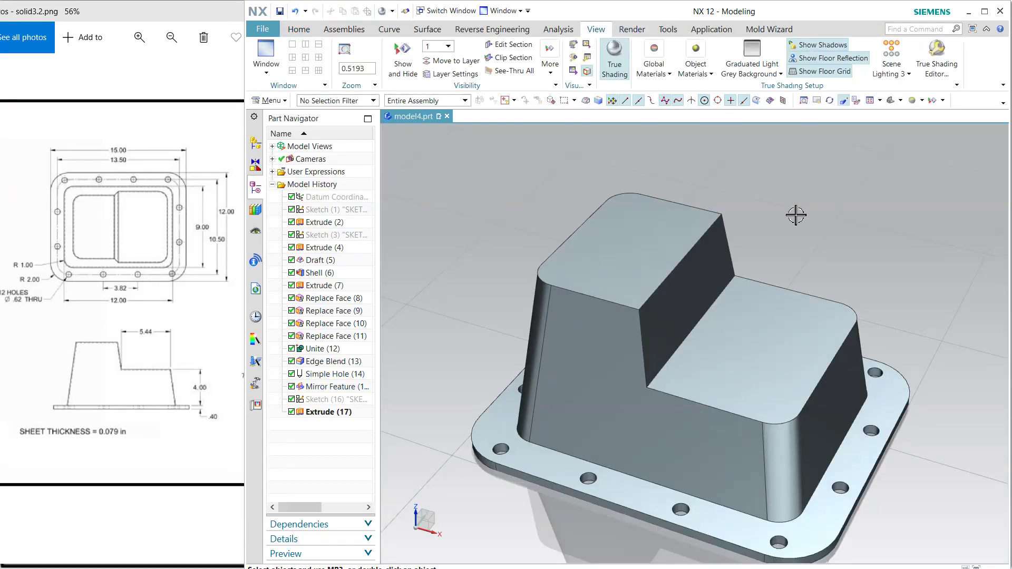
Apply a copper-brown metallic global material to the cover and view it from the opposite side.
click(667, 72)
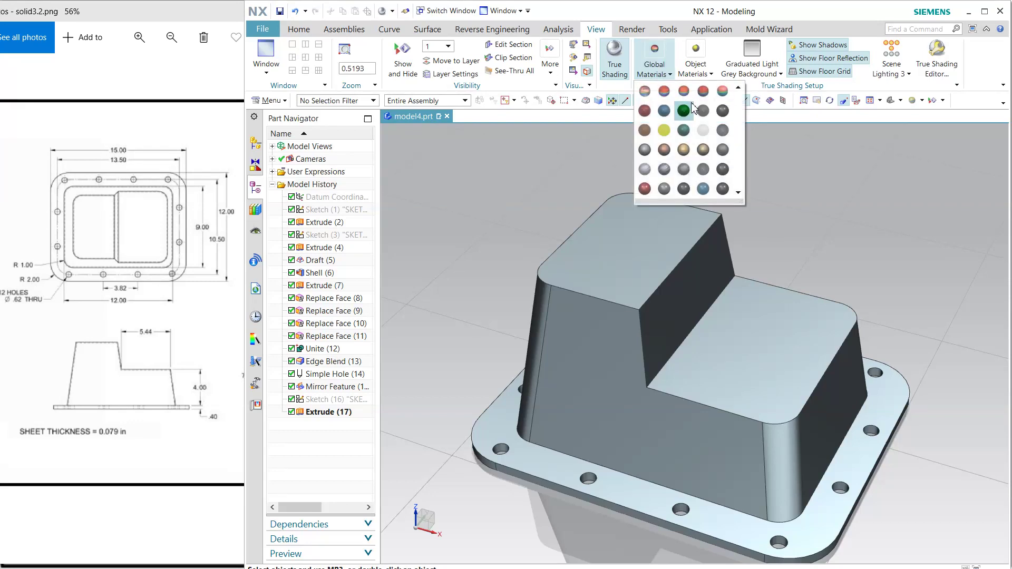
click(723, 93)
click(669, 74)
click(668, 76)
click(668, 80)
click(667, 168)
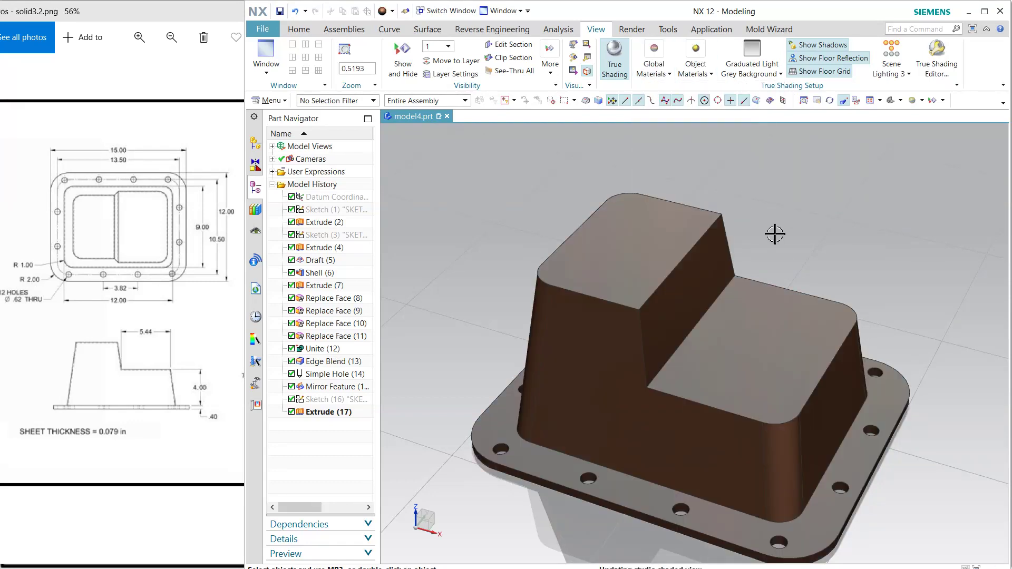
middle_drag(784, 254, 713, 185)
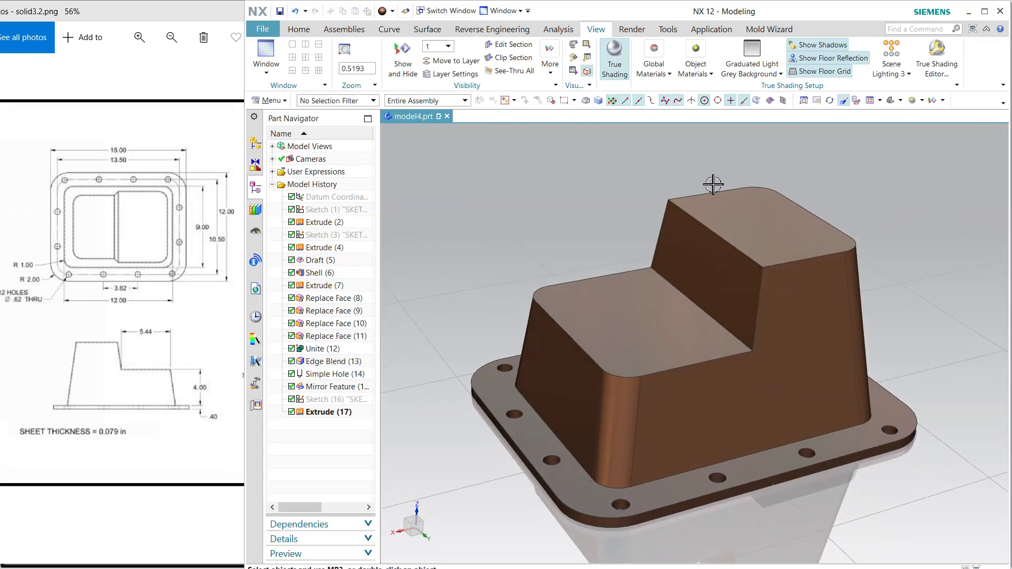